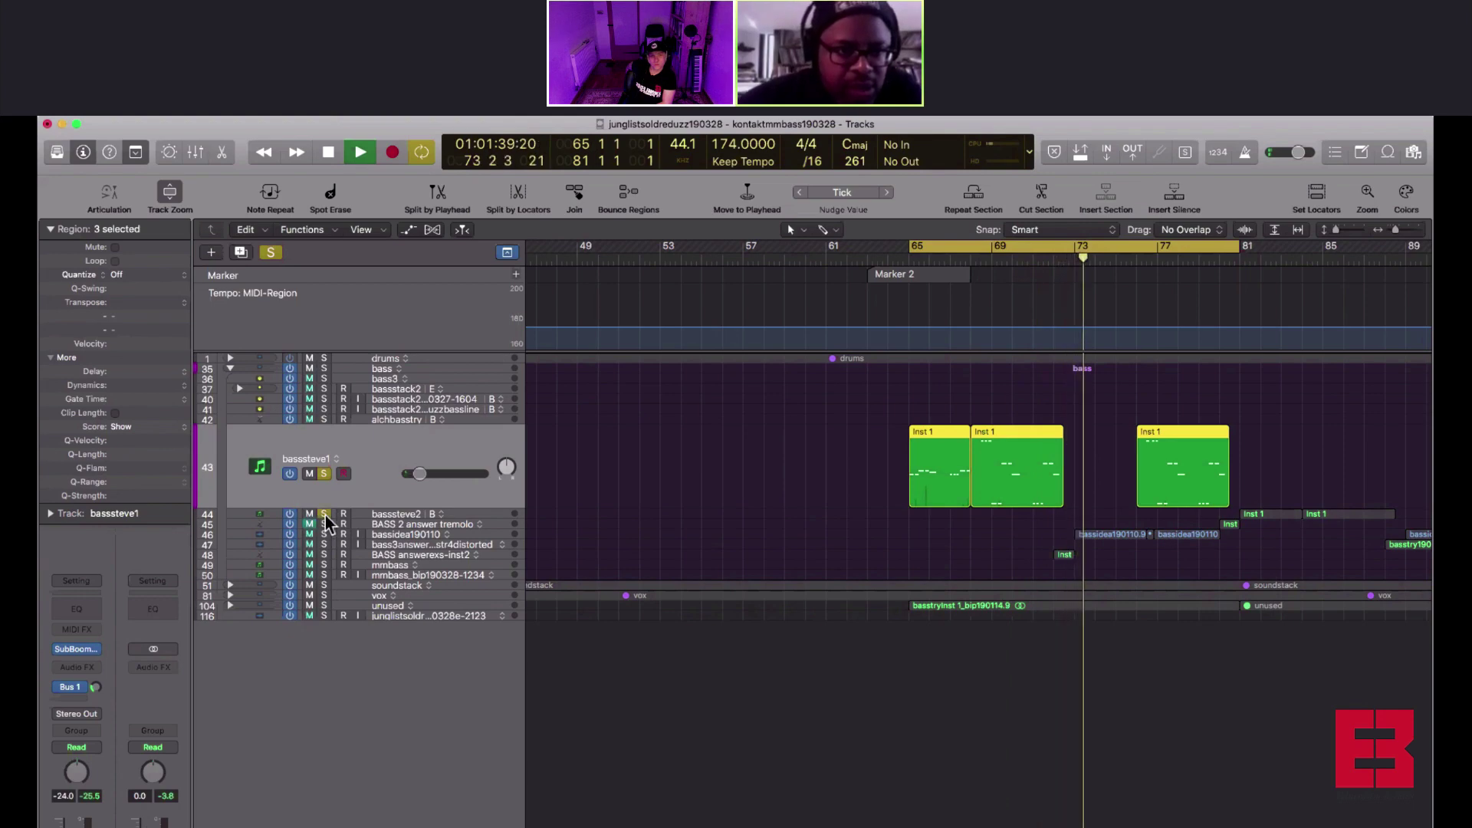
pyautogui.moveTo(325, 515); pyautogui.dragTo(324, 576)
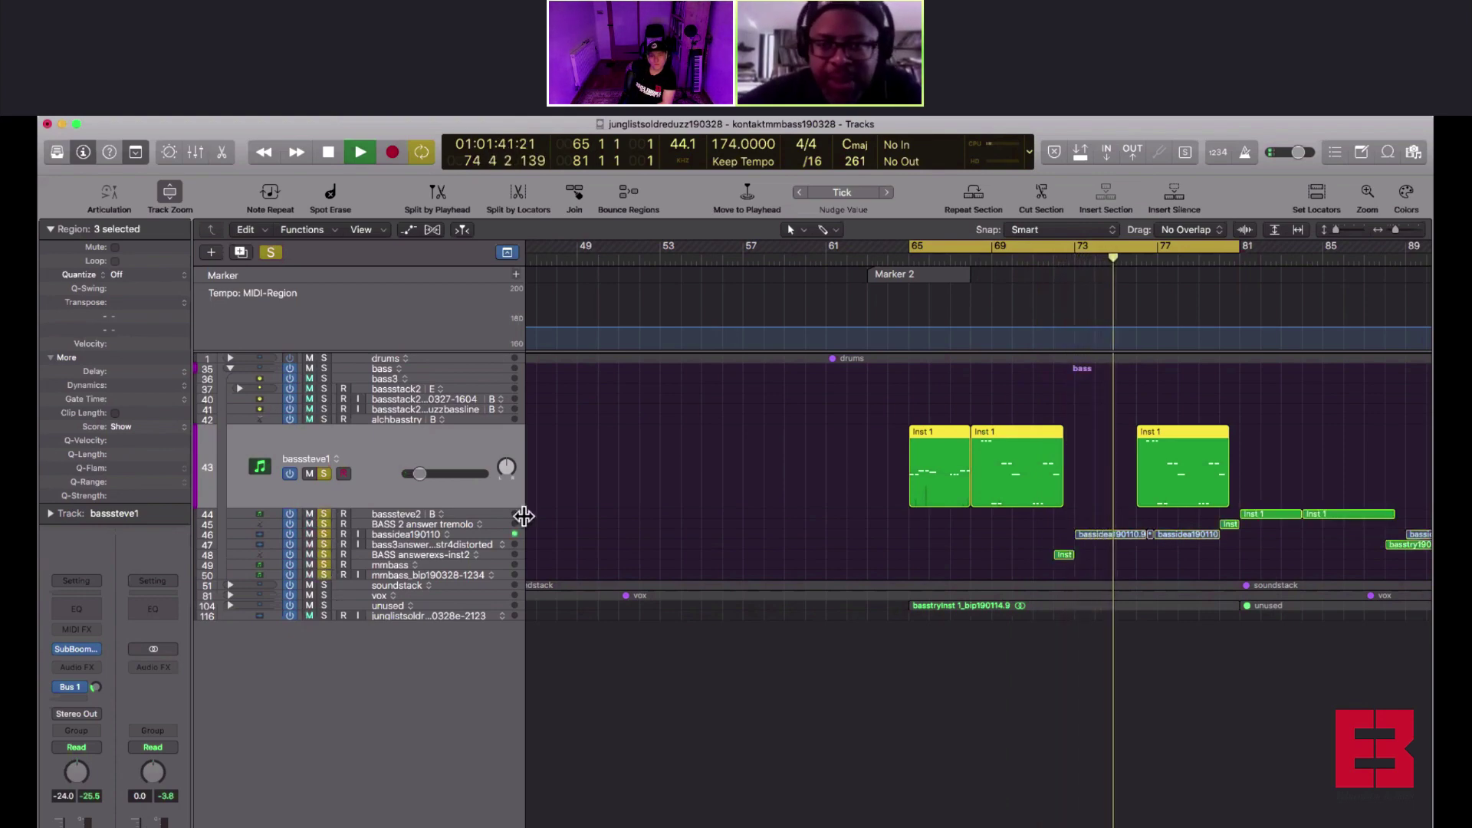
pyautogui.click(447, 542)
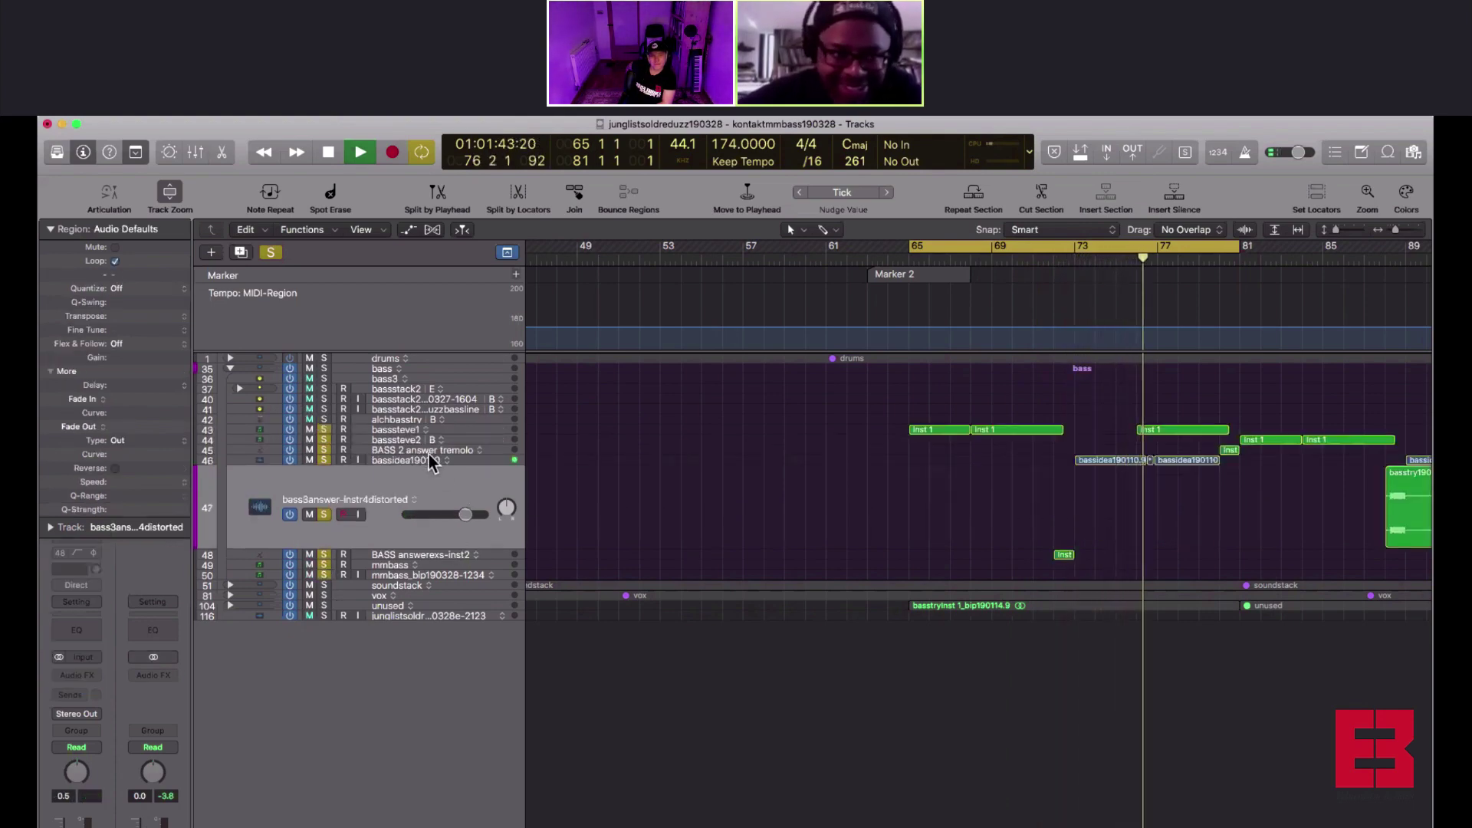
pyautogui.click(411, 462)
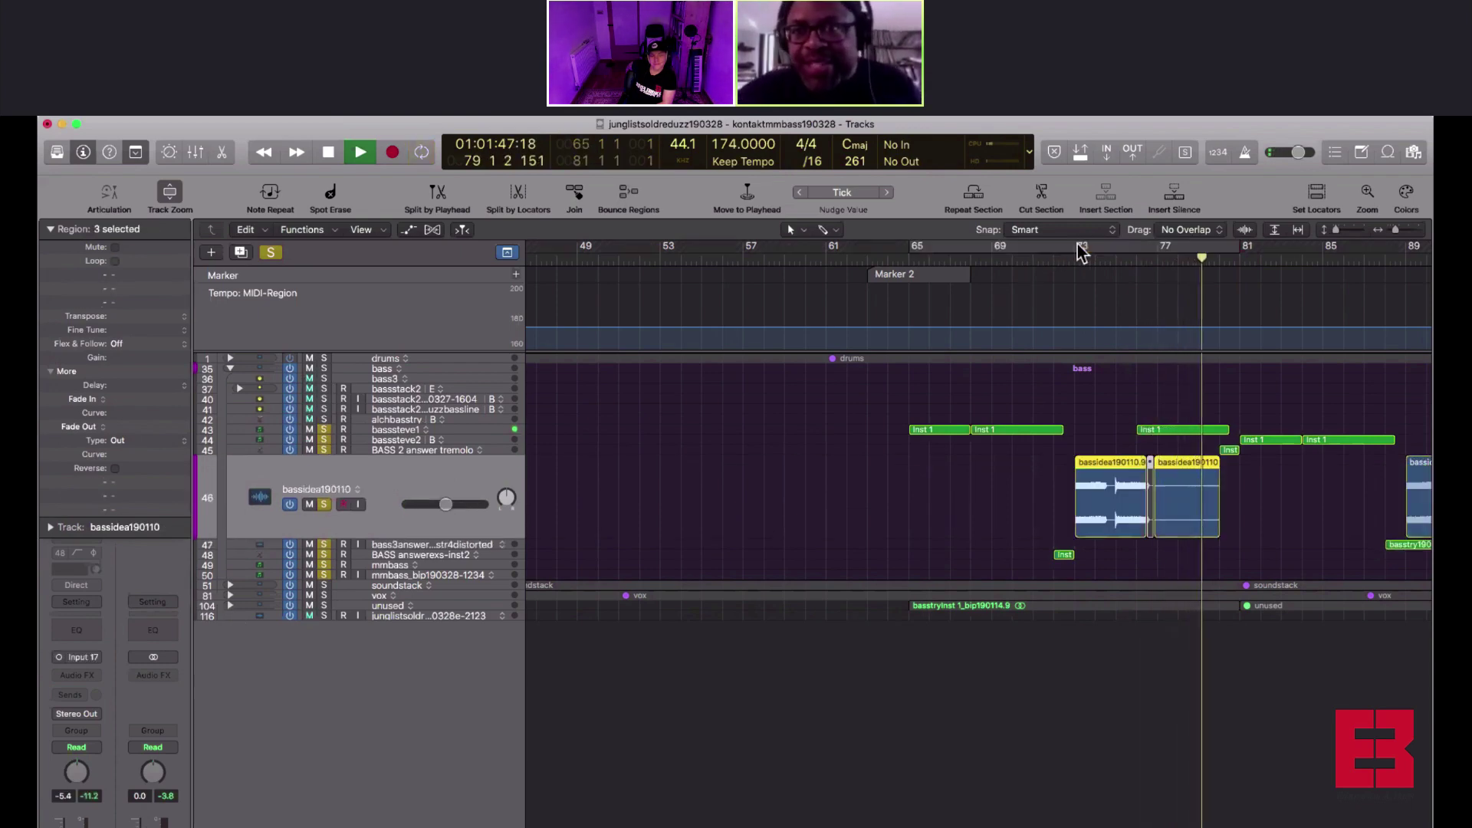
# Set the playback cycle range to bars 69 to 77
pyautogui.moveTo(1078, 244); pyautogui.dragTo(1158, 258)
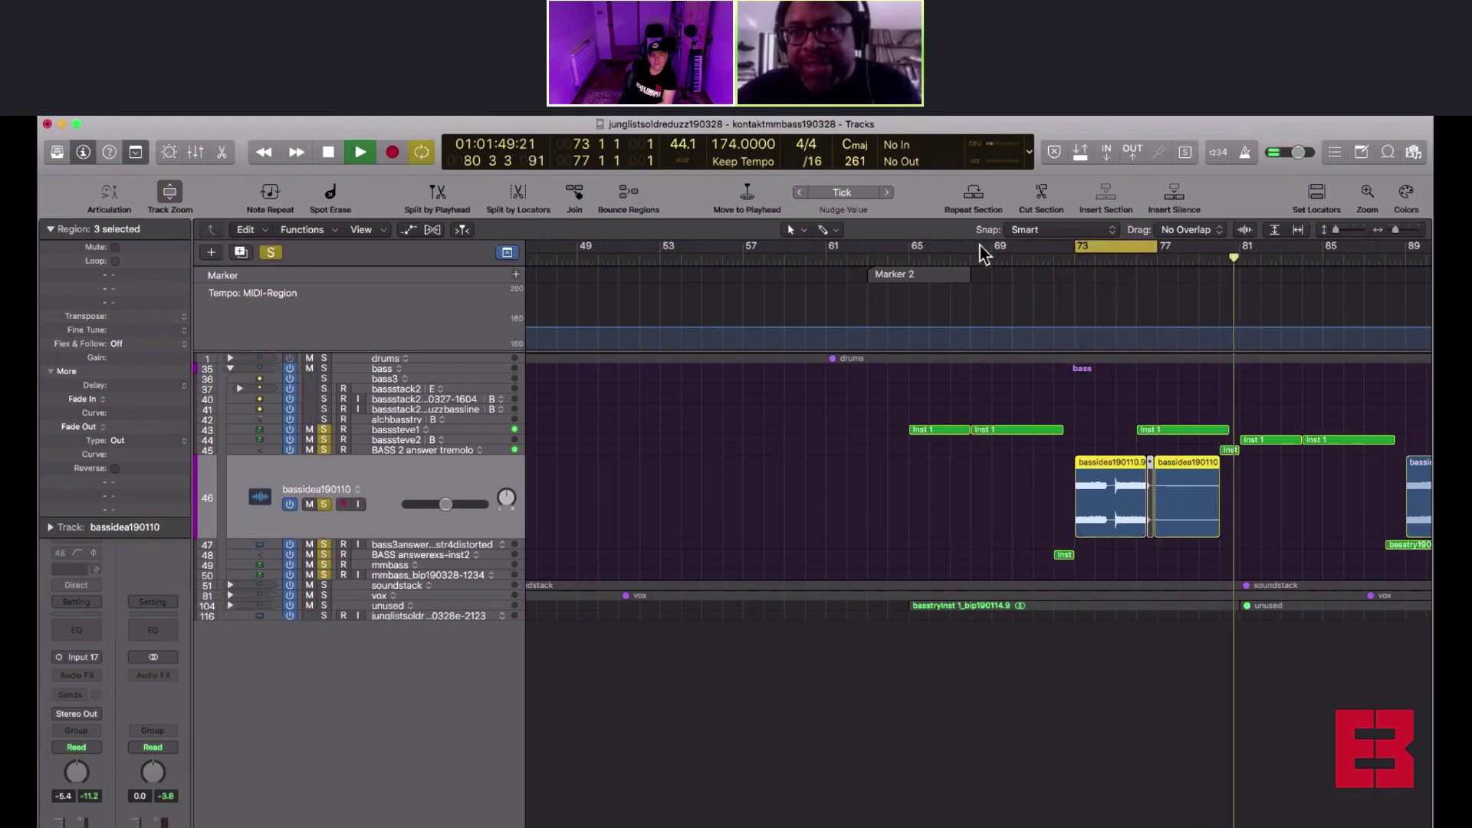
pyautogui.click(996, 245)
pyautogui.moveTo(996, 245); pyautogui.dragTo(994, 245)
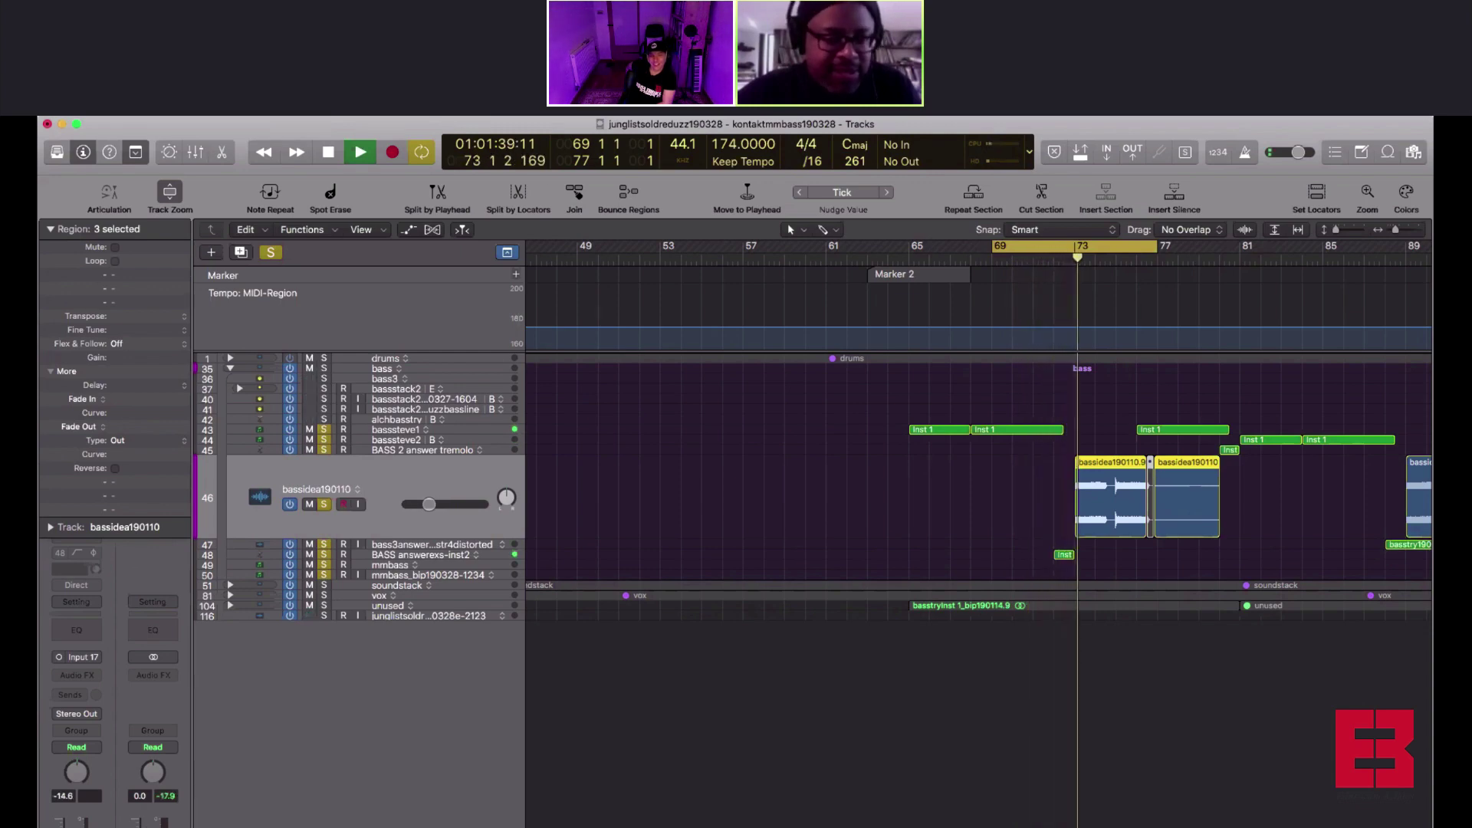
# Insert a Channel EQ on the bassidea190110 track and move its window below the arrangement
pyautogui.doubleClick(71, 632)
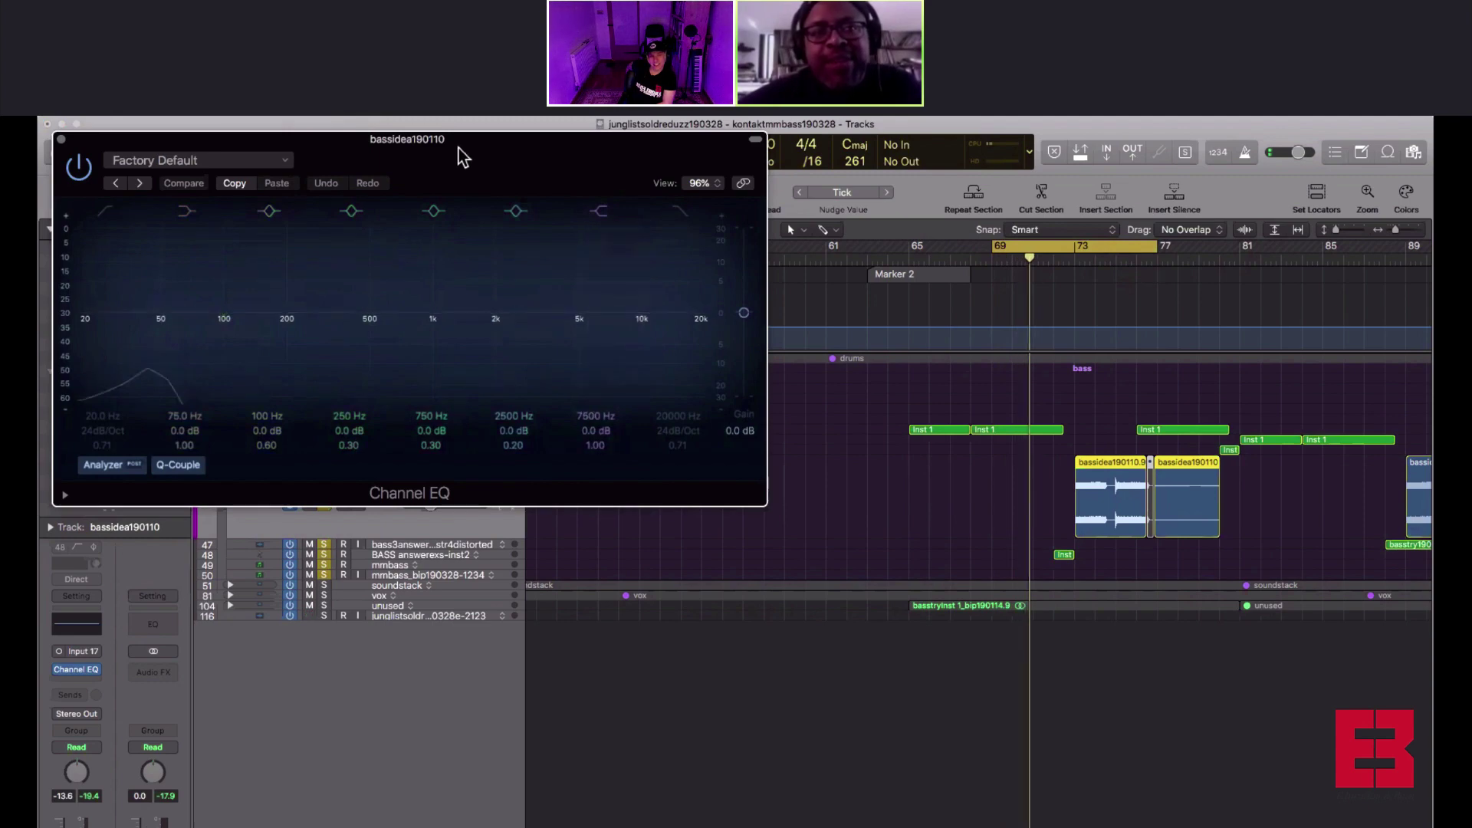
pyautogui.moveTo(500, 182); pyautogui.dragTo(1014, 693)
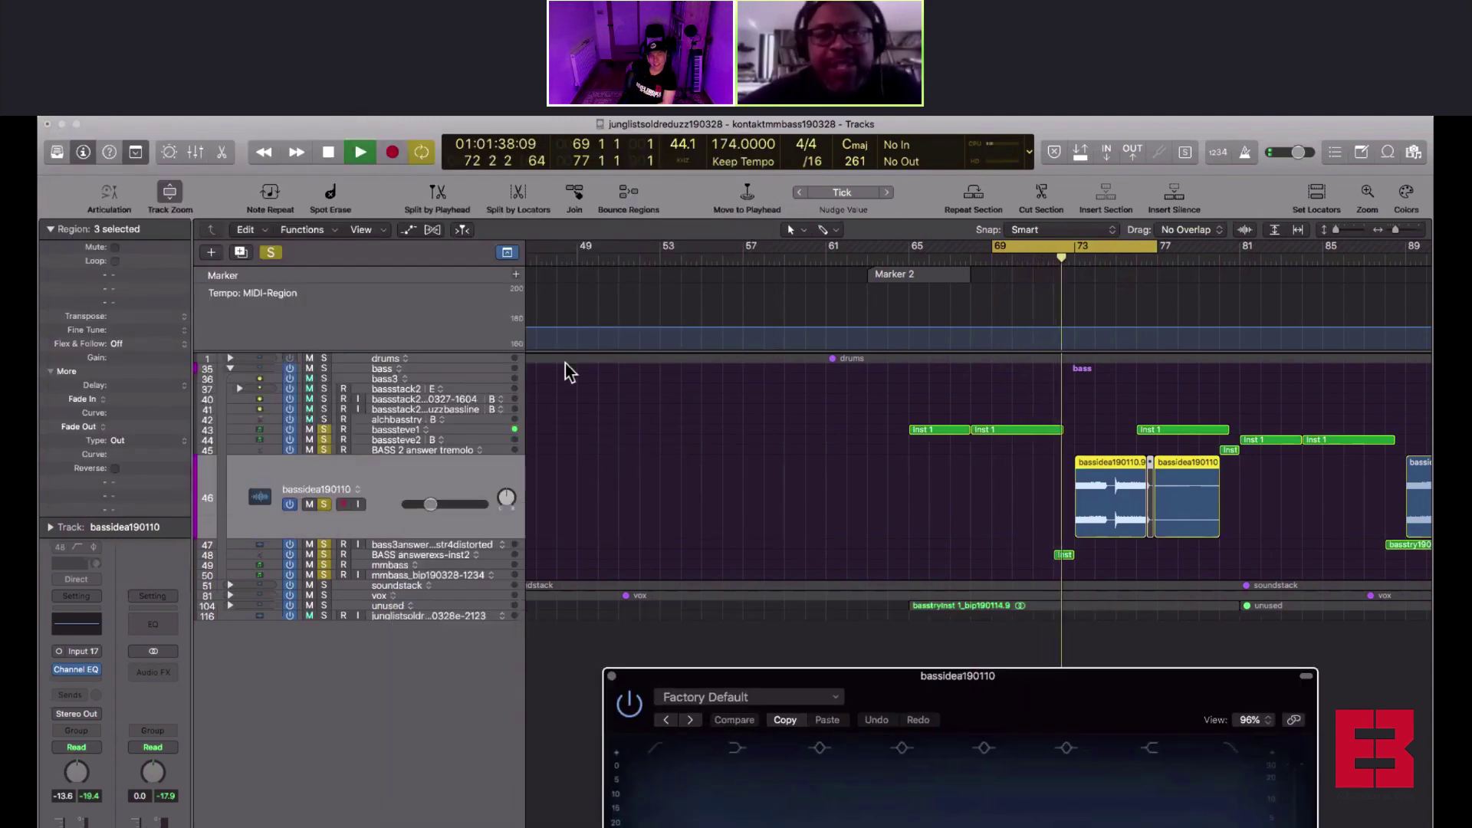
# Set the playback cycle range to bars 73 to 81 and stop playback
pyautogui.click(1083, 252)
pyautogui.moveTo(1080, 253); pyautogui.dragTo(1238, 256)
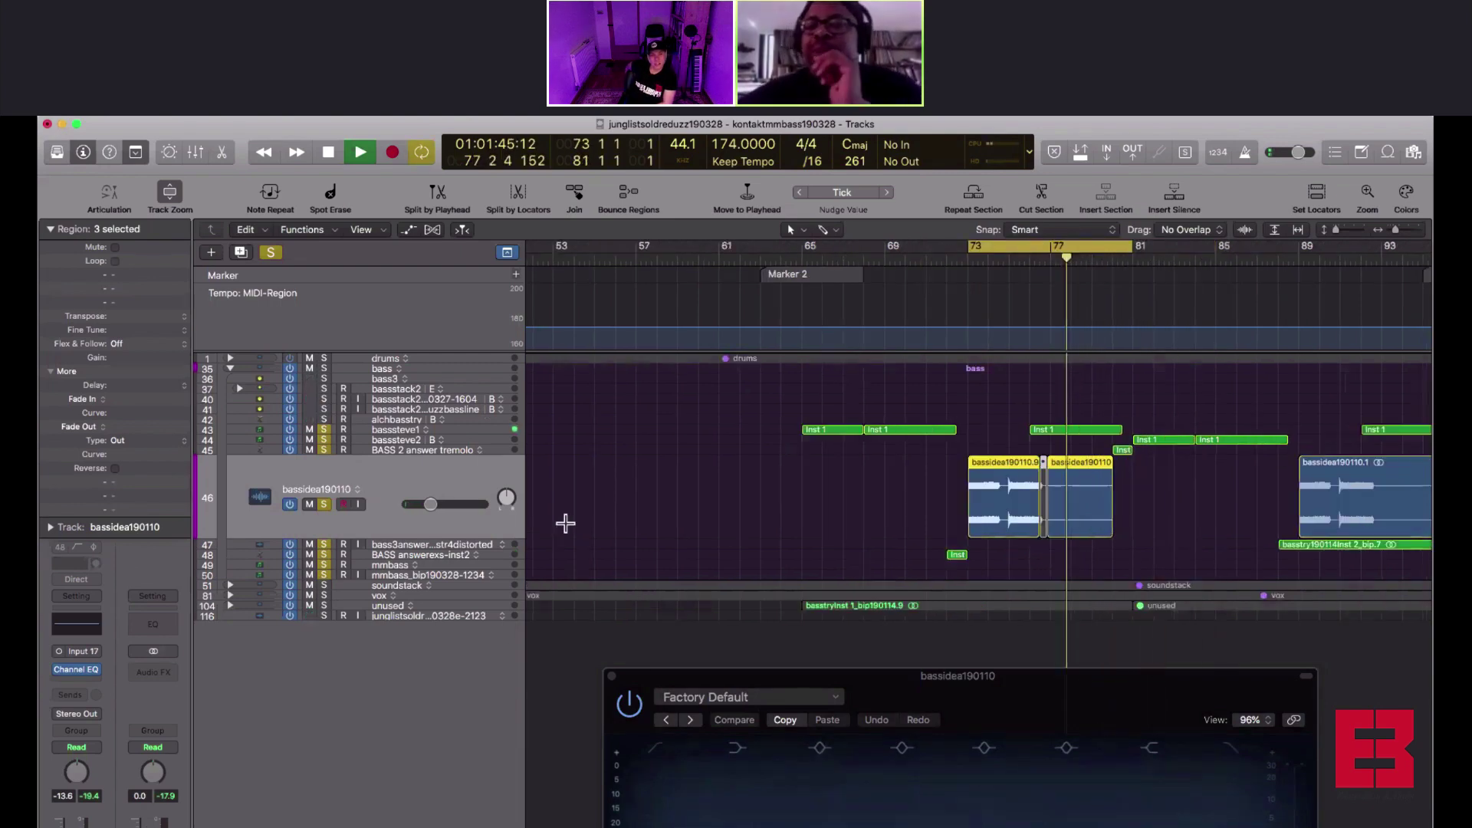
pyautogui.press('space')
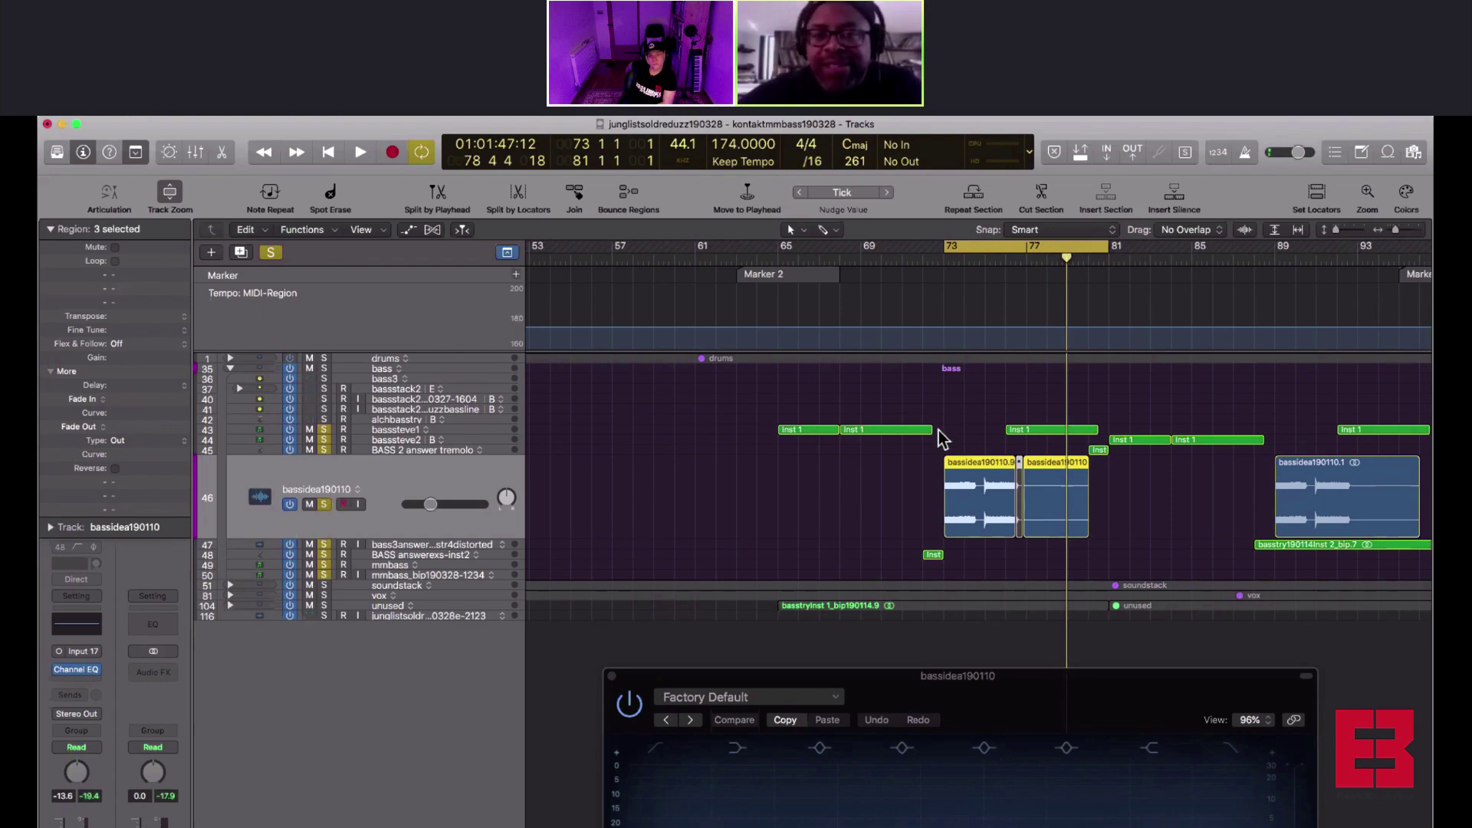
# Split the bassidea190110.9 region at bar 75, where its second bass hit starts
pyautogui.press('super+Right')
pyautogui.press('super+Right')
pyautogui.press('super+Right')
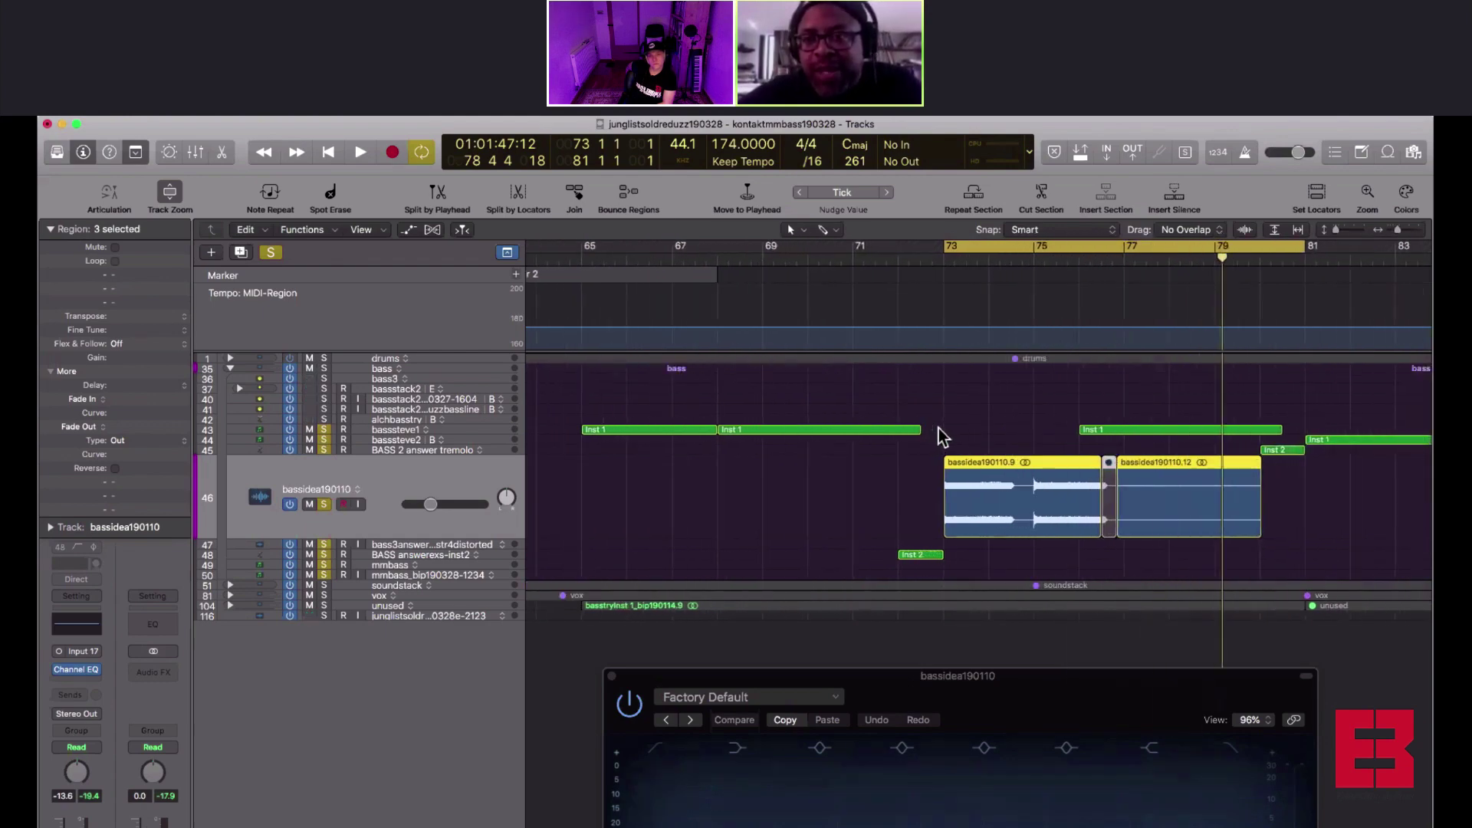
pyautogui.press('super+Right')
pyautogui.press('super+Right')
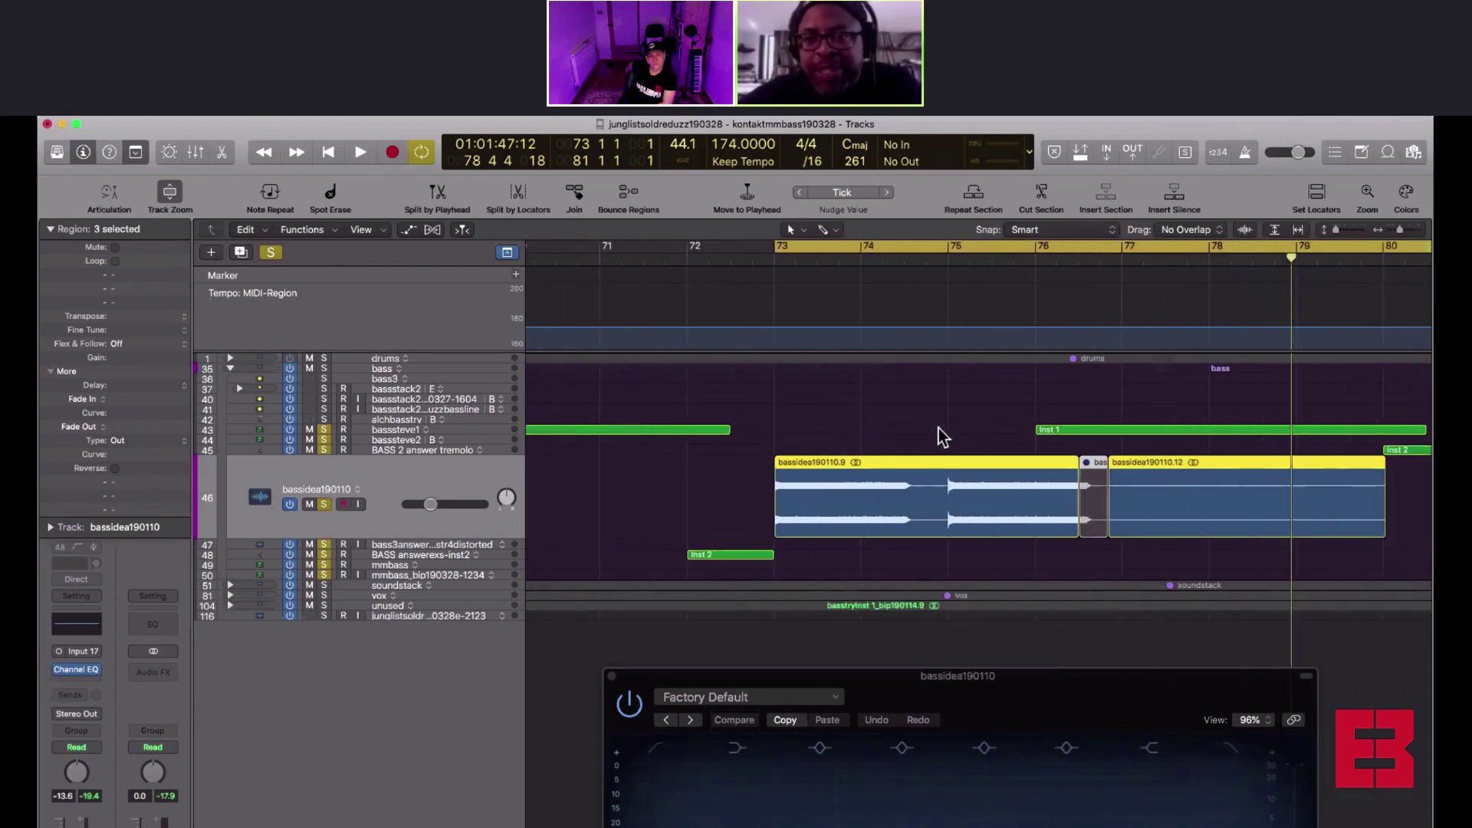
pyautogui.press('super+Right')
pyautogui.press('super+Right')
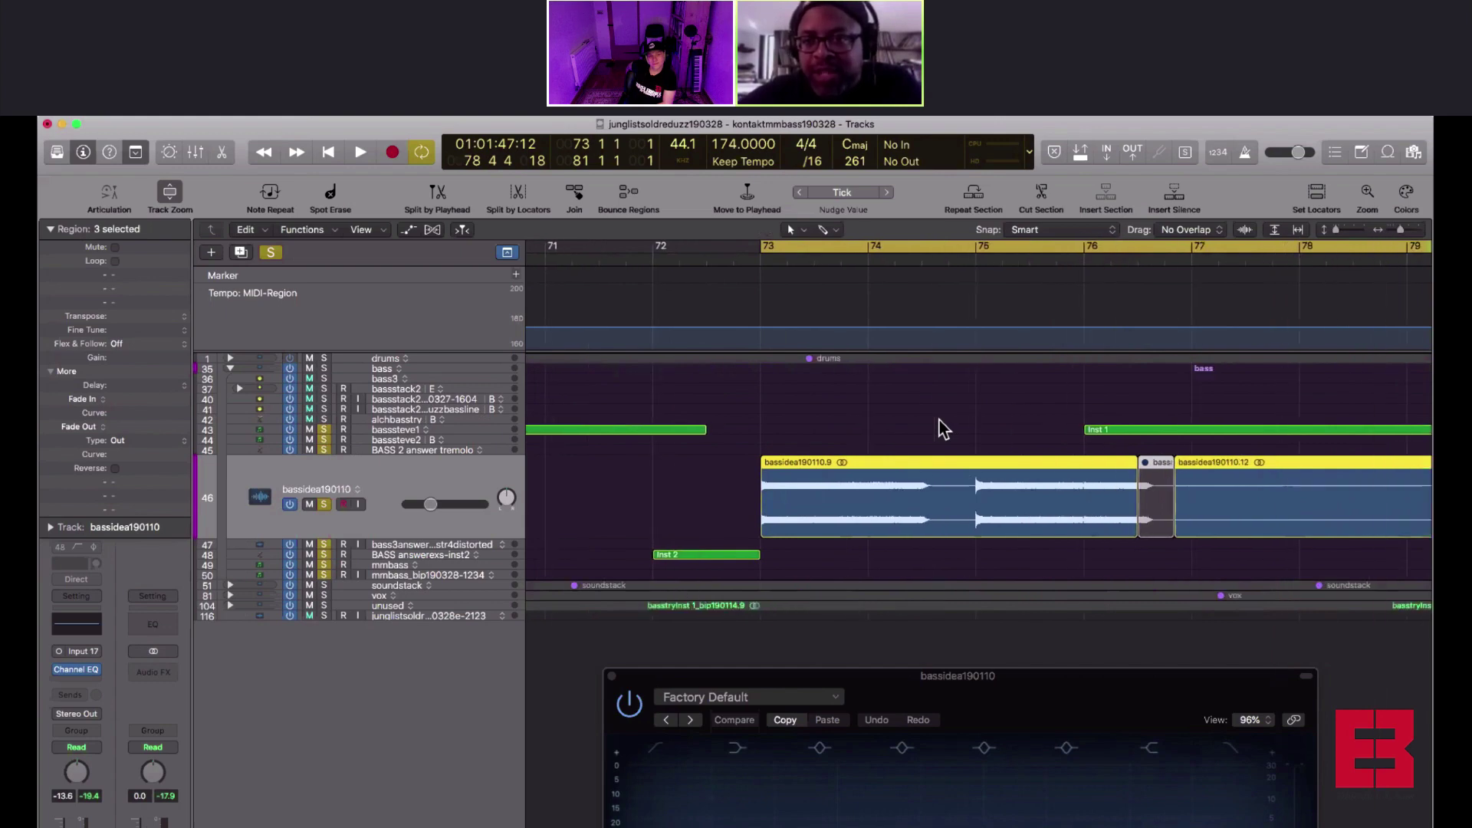
pyautogui.hscroll(3, 941, 420)
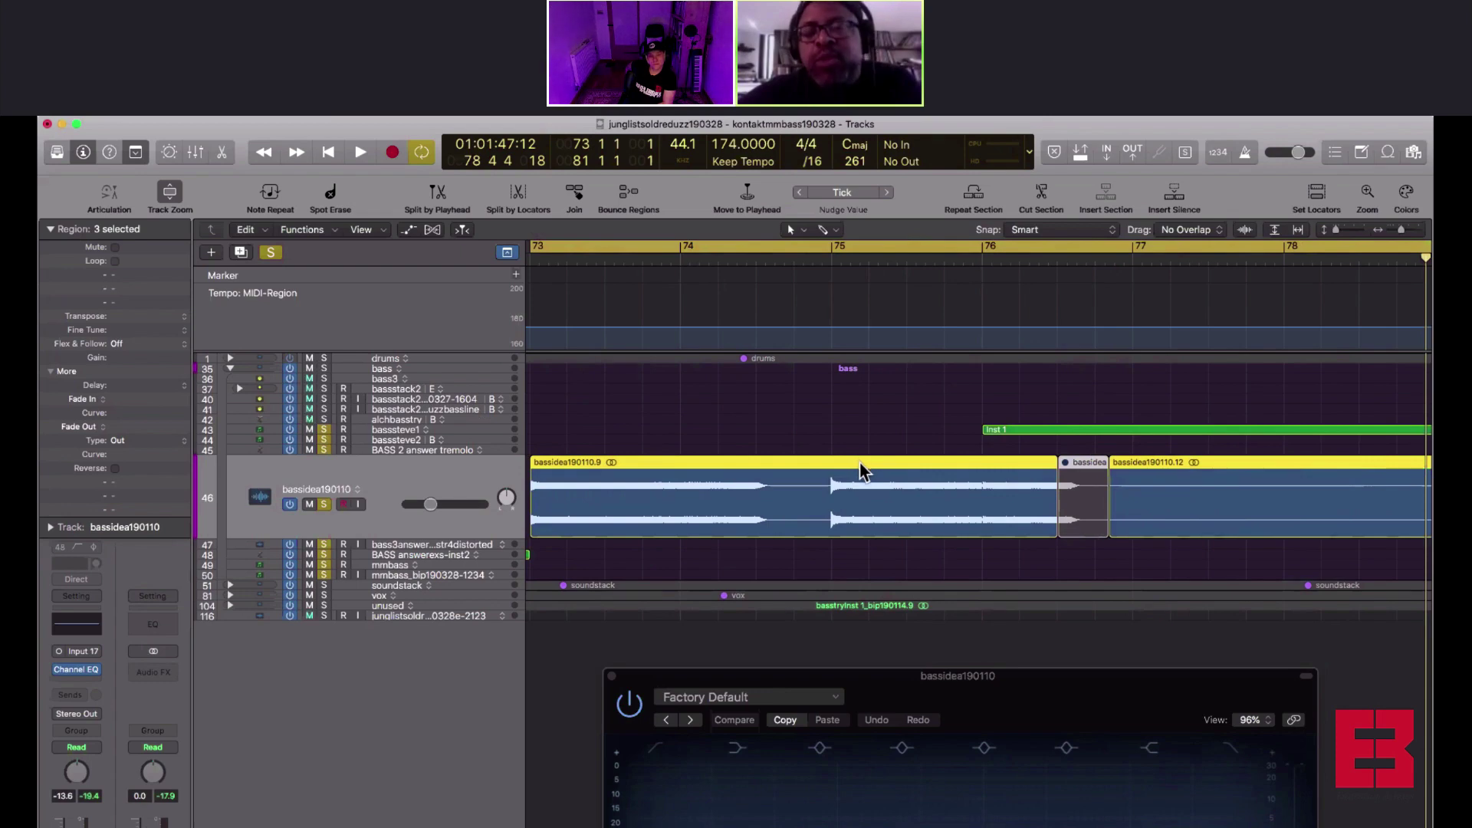
pyautogui.scroll(-4, 859, 464)
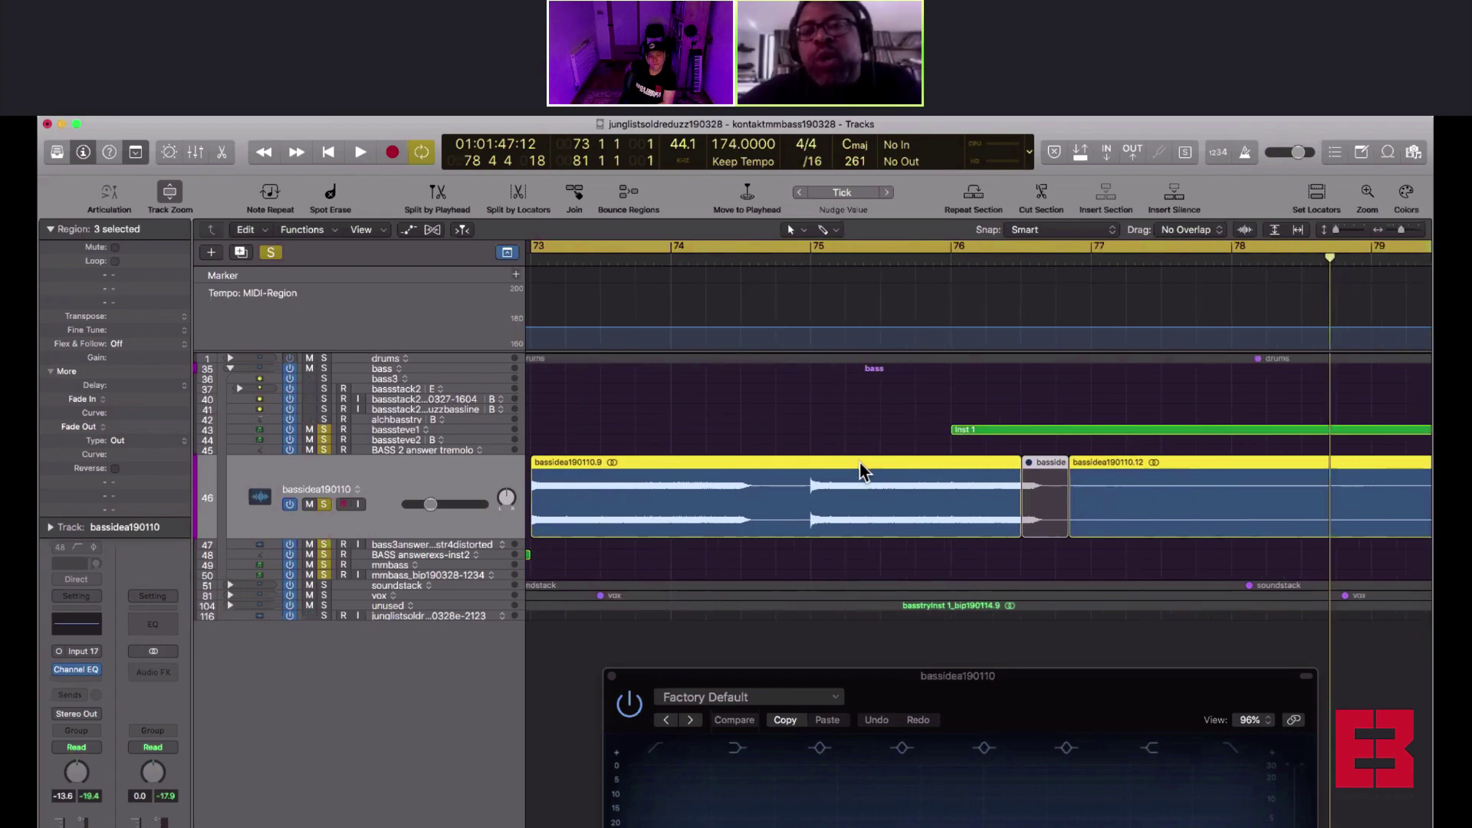
pyautogui.click(957, 431)
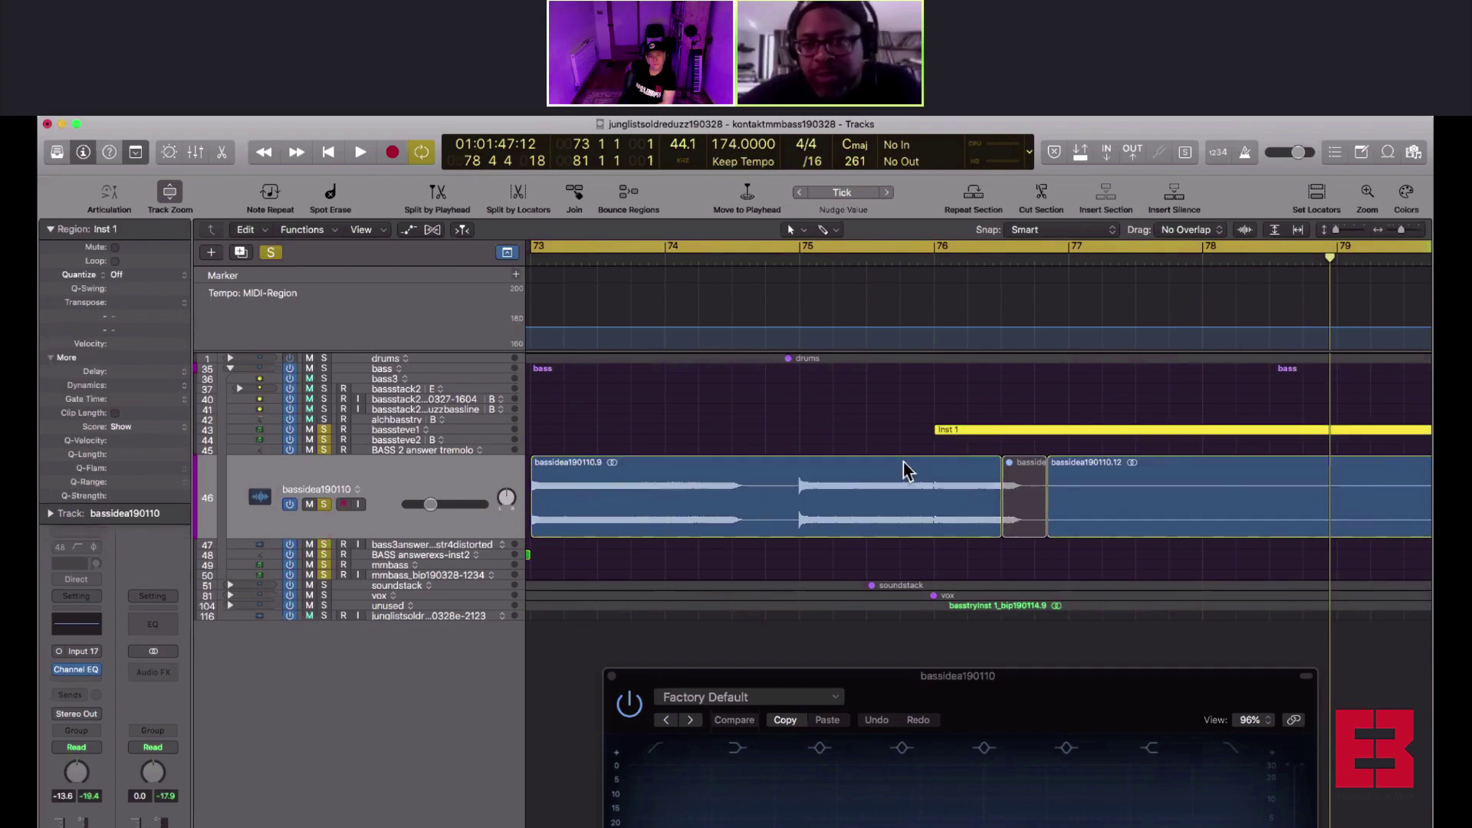
pyautogui.scroll(5, 903, 464)
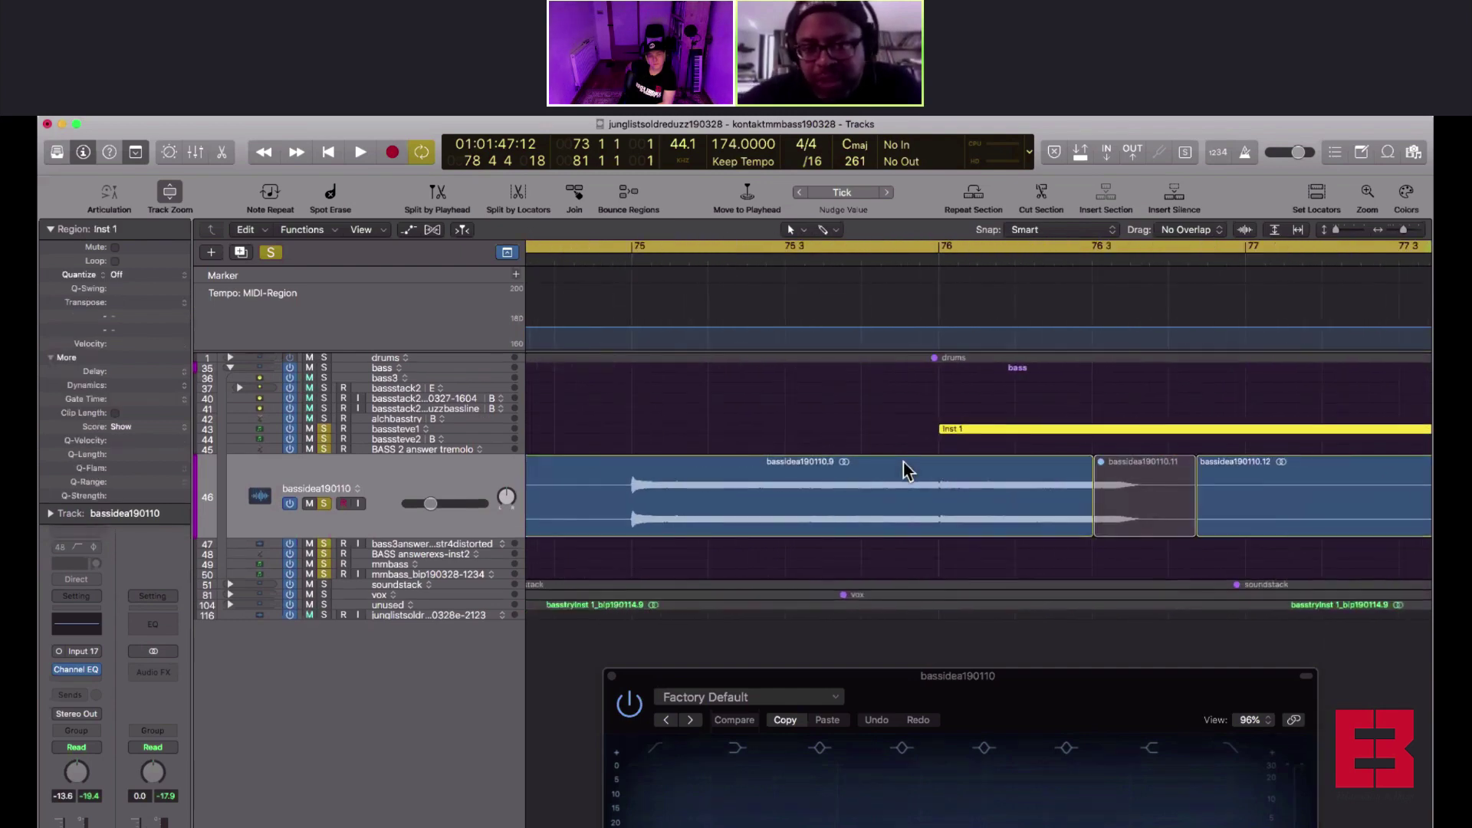
pyautogui.hscroll(-3, 903, 463)
pyautogui.scroll(6, 905, 423)
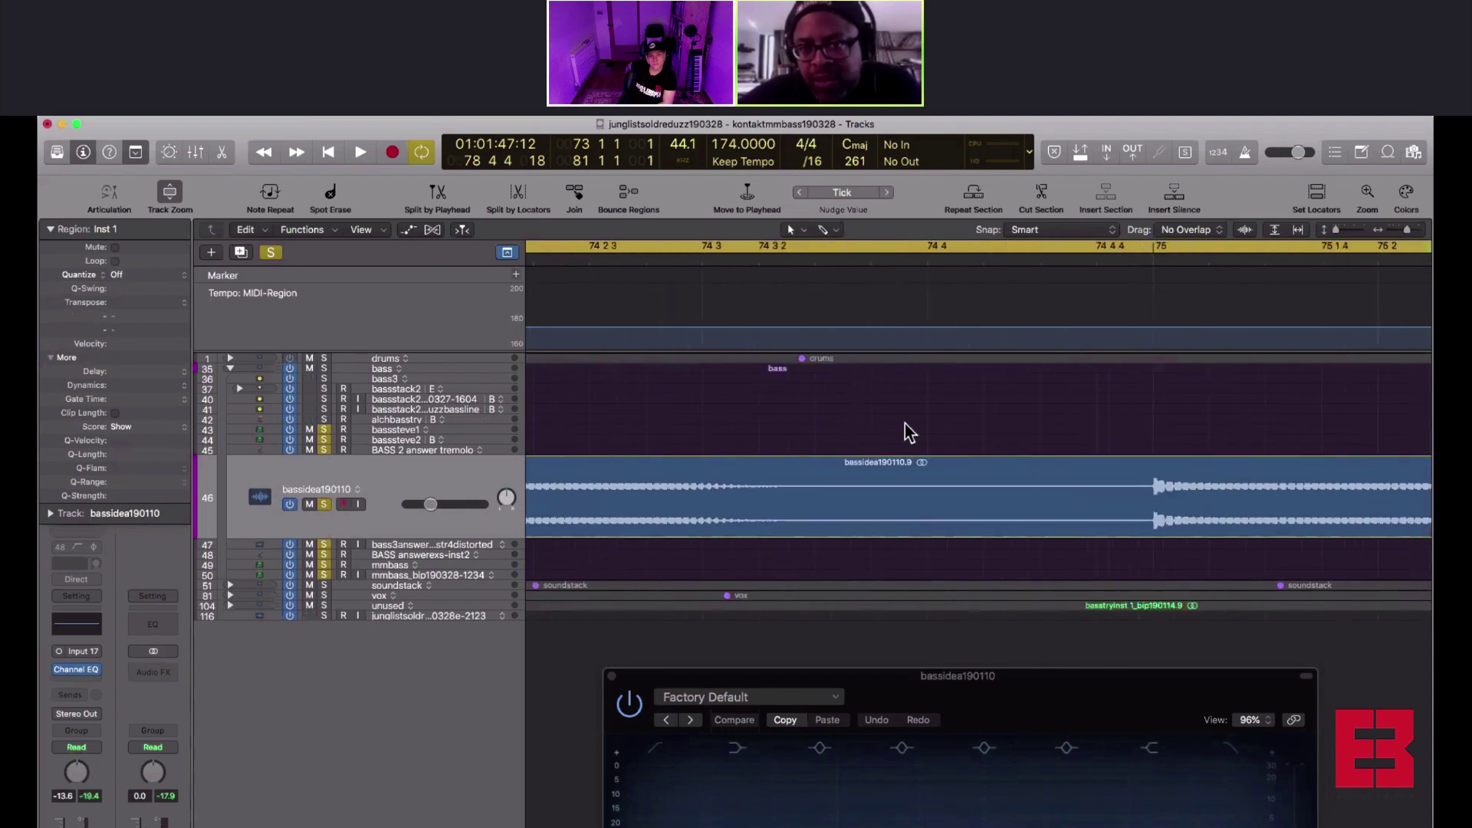
pyautogui.scroll(4, 906, 414)
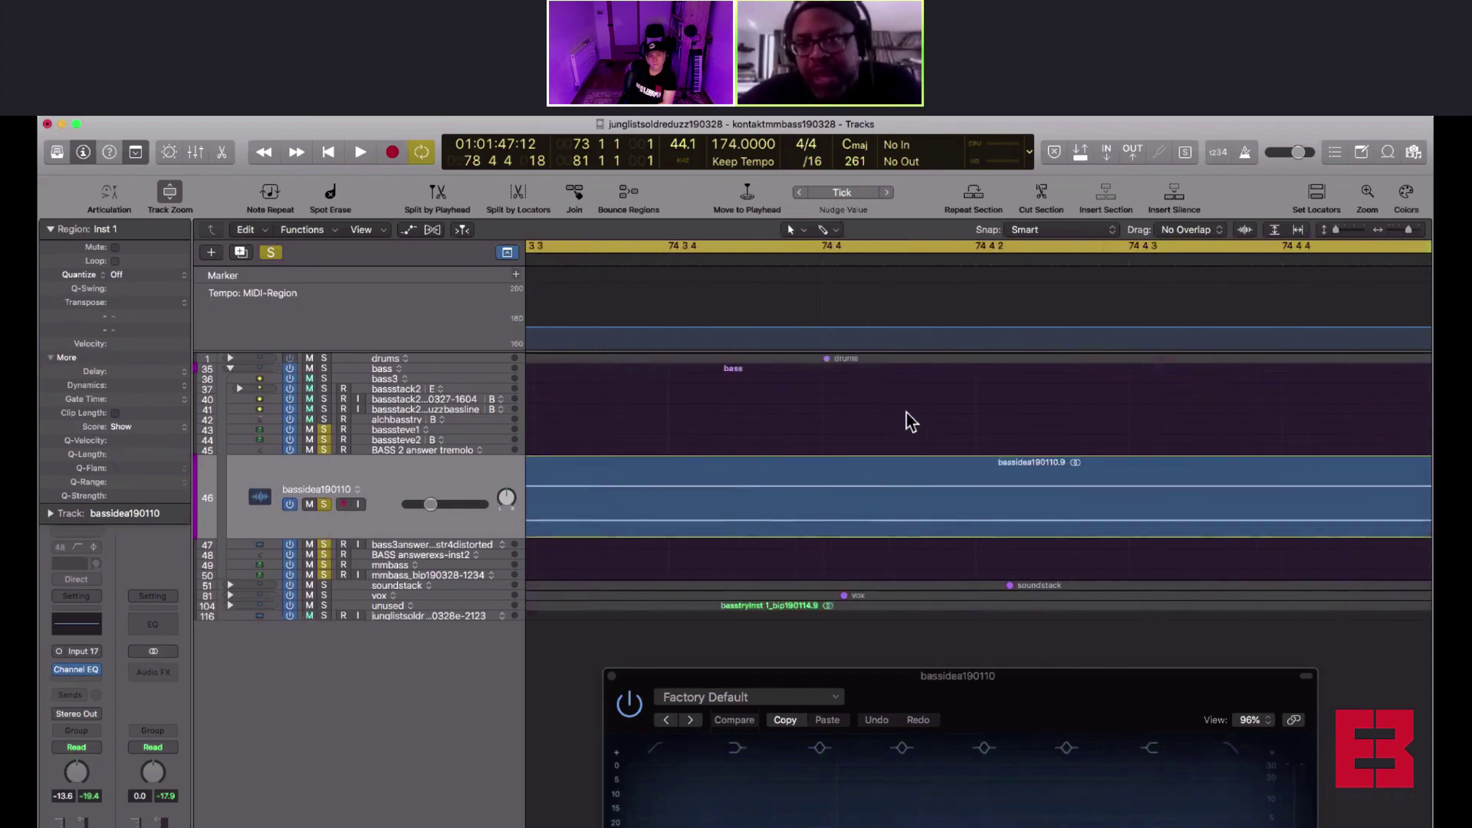
pyautogui.hscroll(1, 906, 413)
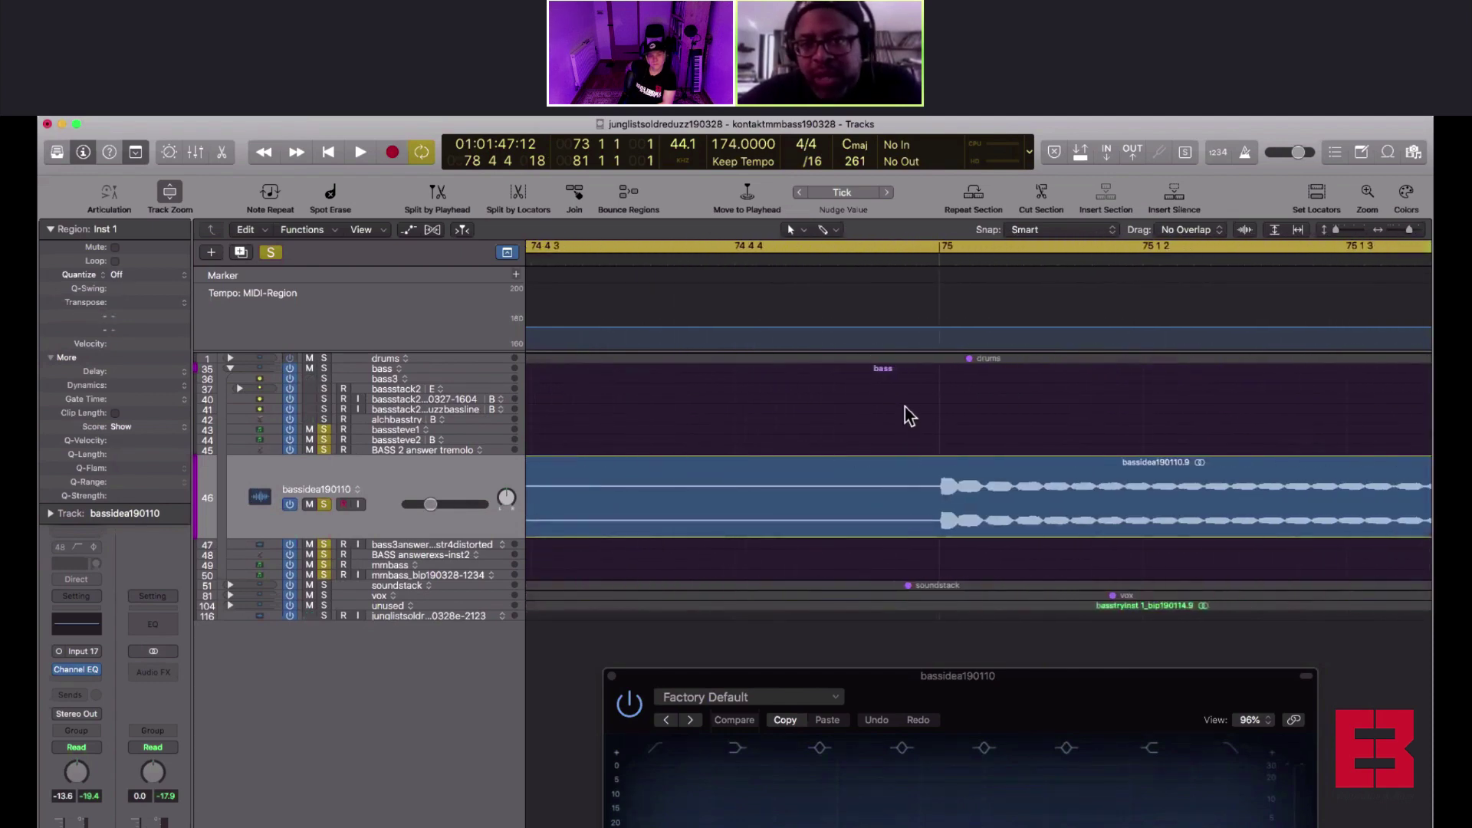
pyautogui.scroll(4, 905, 407)
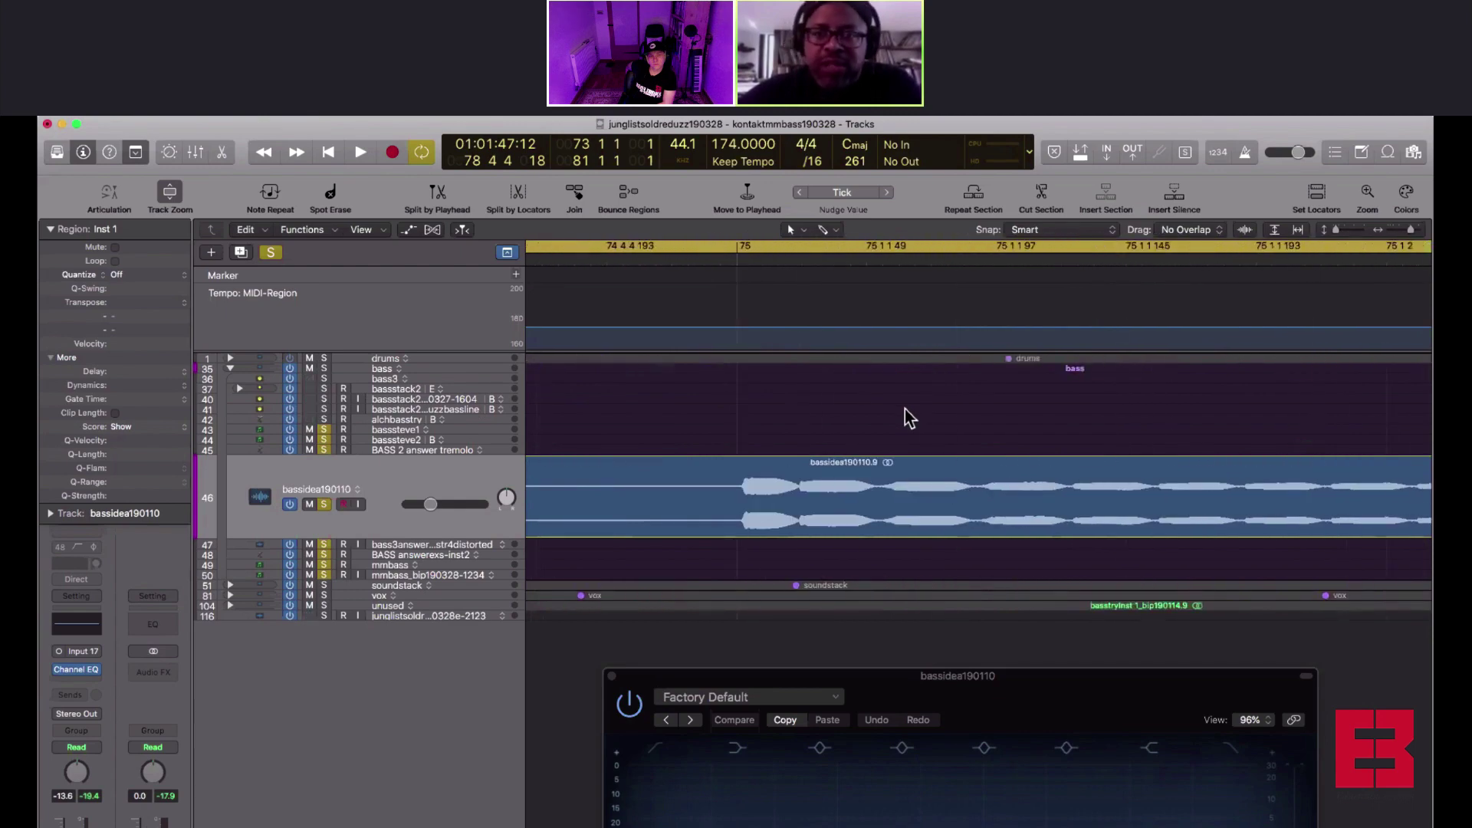
pyautogui.scroll(3, 905, 418)
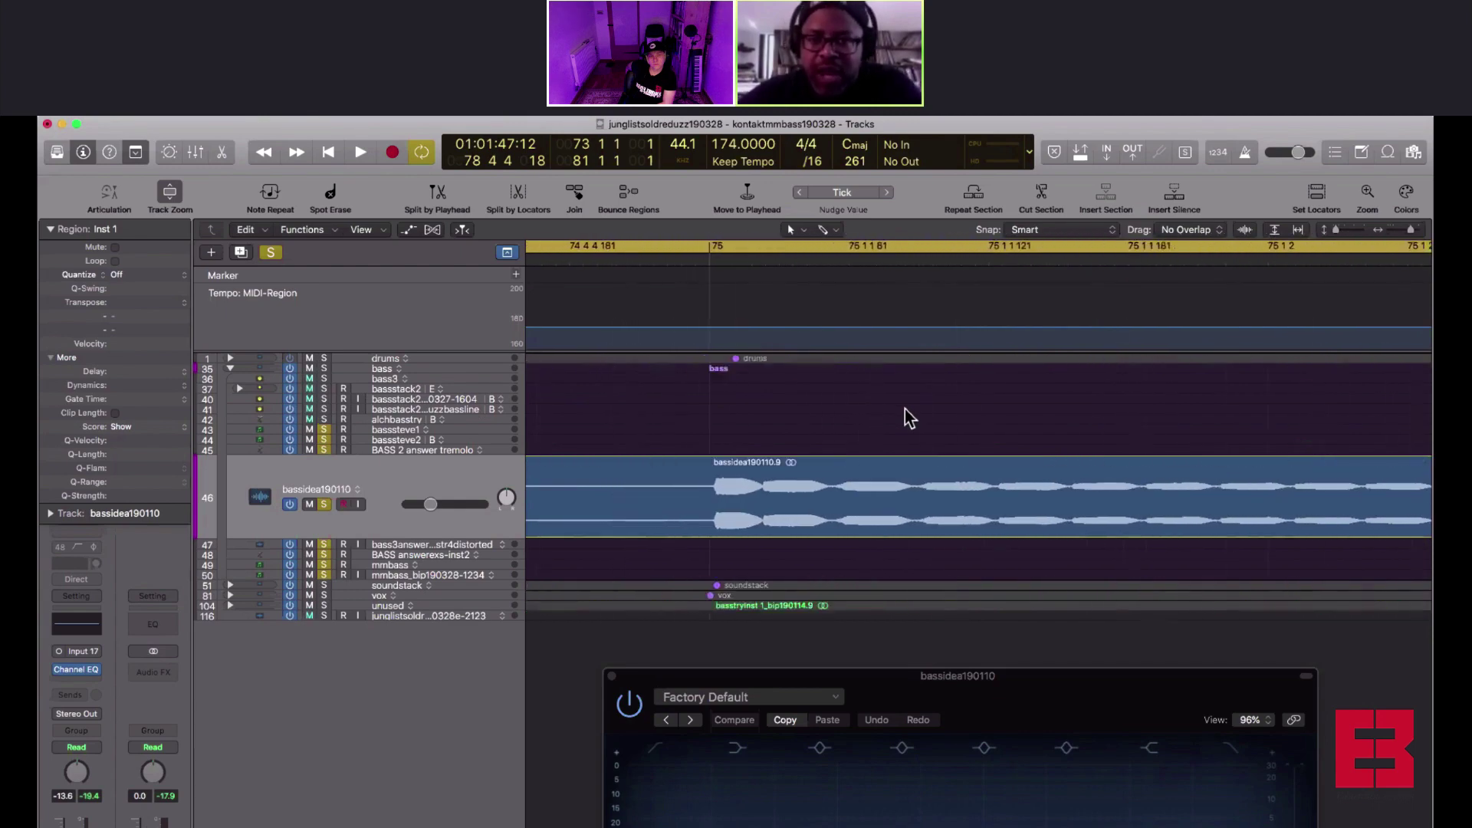
pyautogui.scroll(-4, 905, 410)
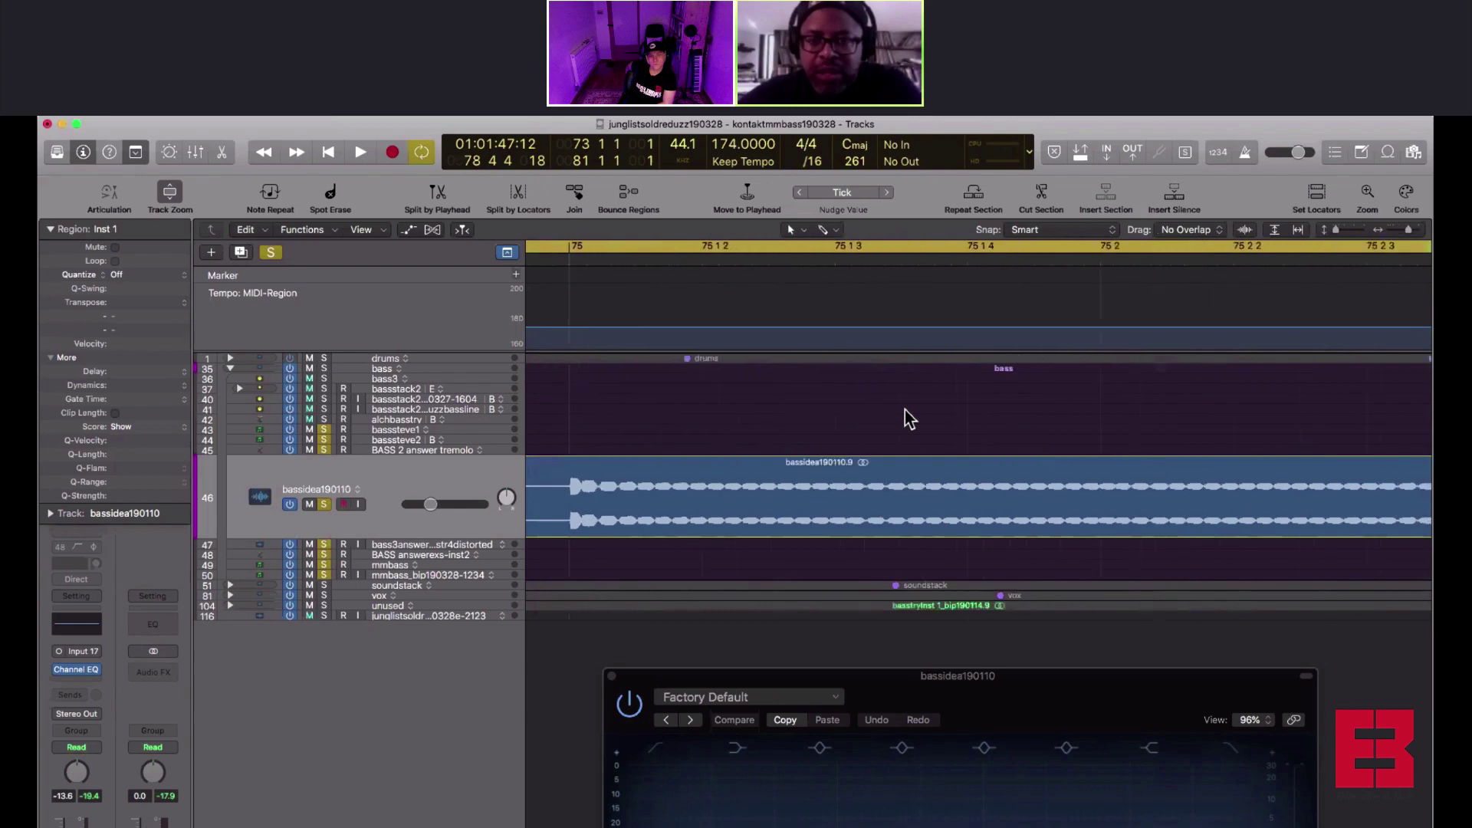
pyautogui.scroll(-2, 905, 409)
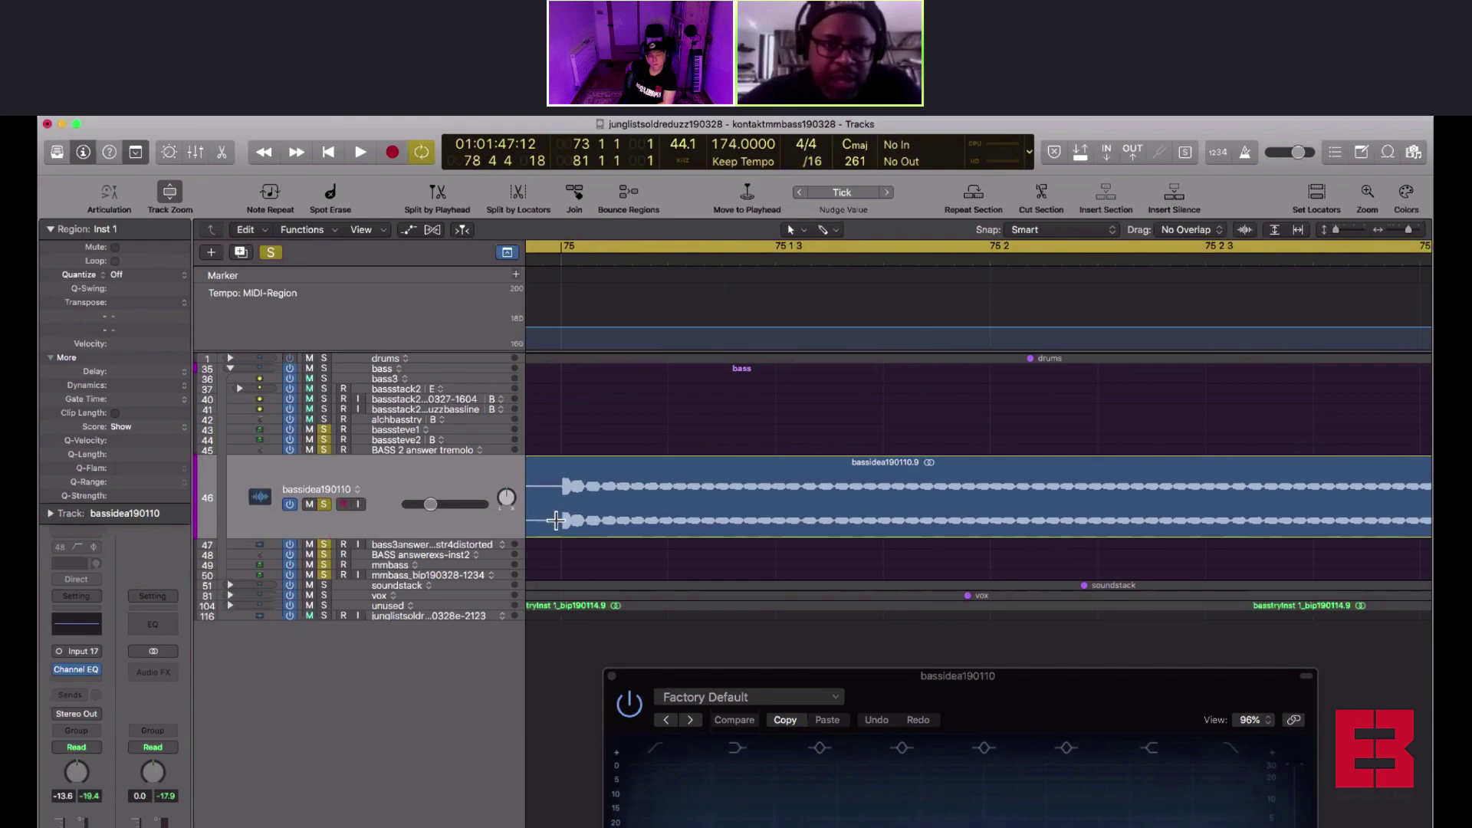
pyautogui.click(563, 498)
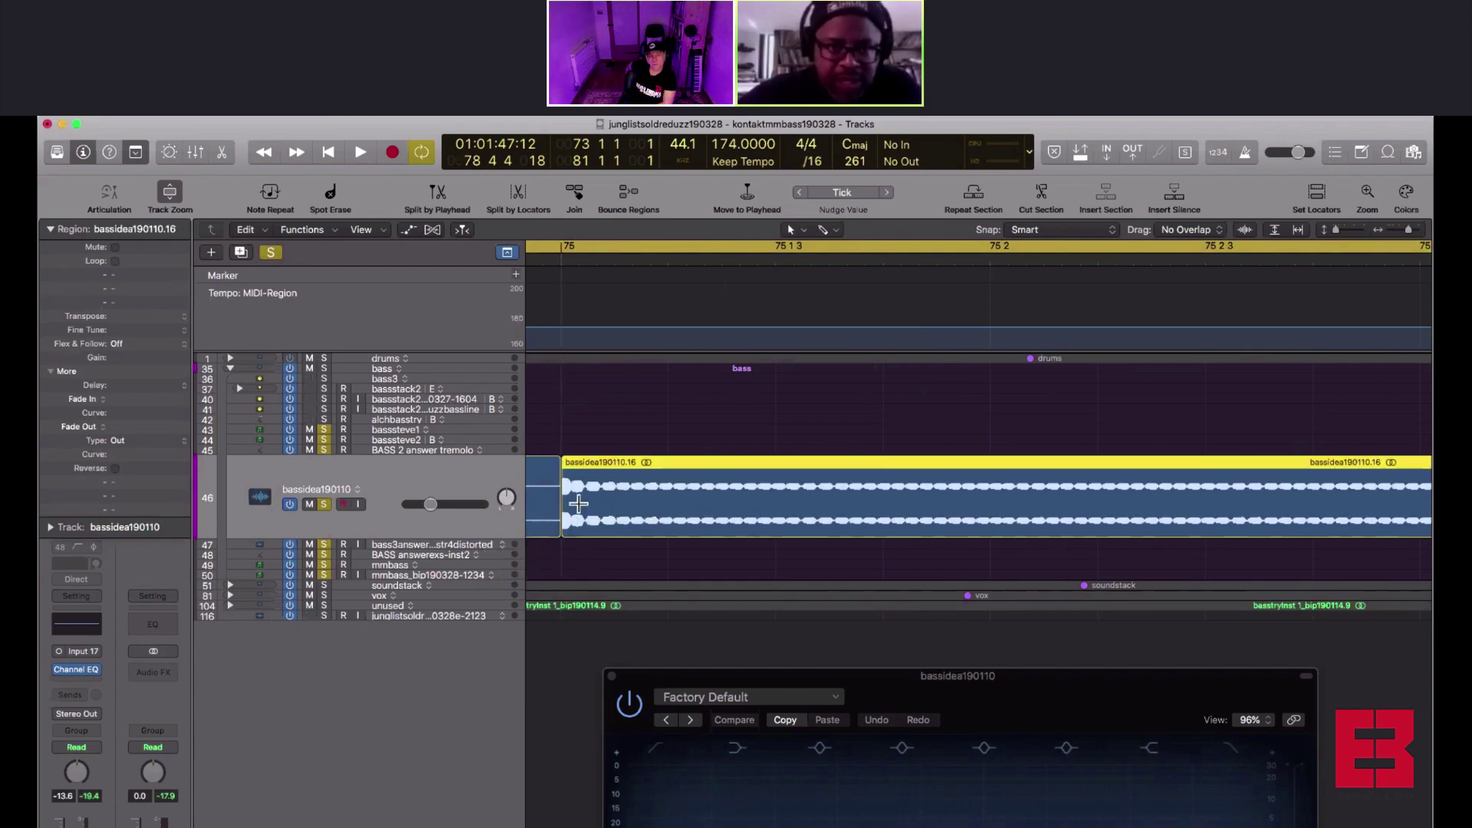
# Examine the attack waveform of the bass hit starting at bar 75 in close detail
pyautogui.press('super+Right')
pyautogui.press('super+Right')
pyautogui.press('super+Right')
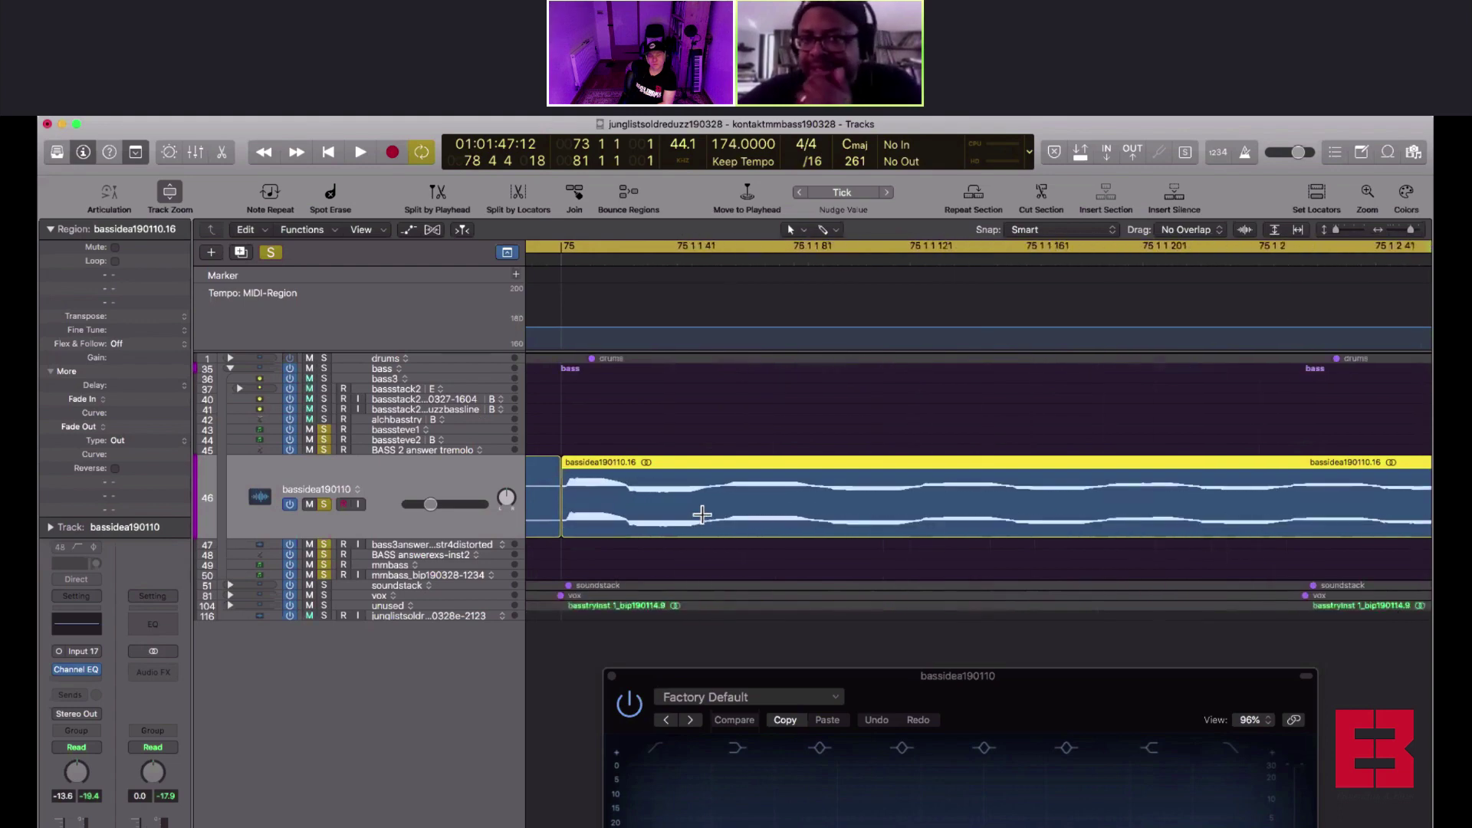
pyautogui.press('super+Left')
pyautogui.press('super+Left')
pyautogui.press('super+Left')
pyautogui.press('super+Left')
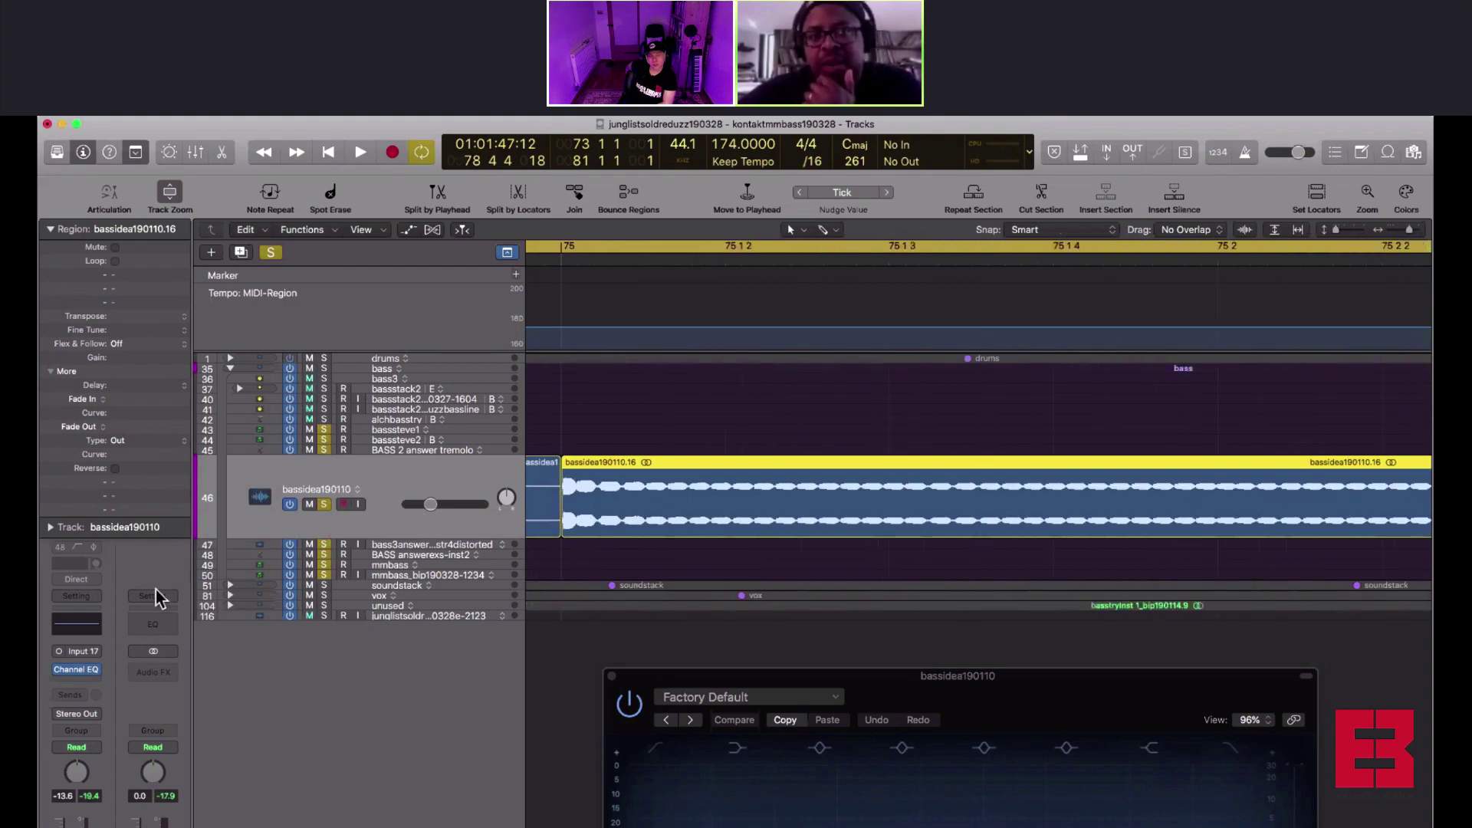
pyautogui.click(88, 678)
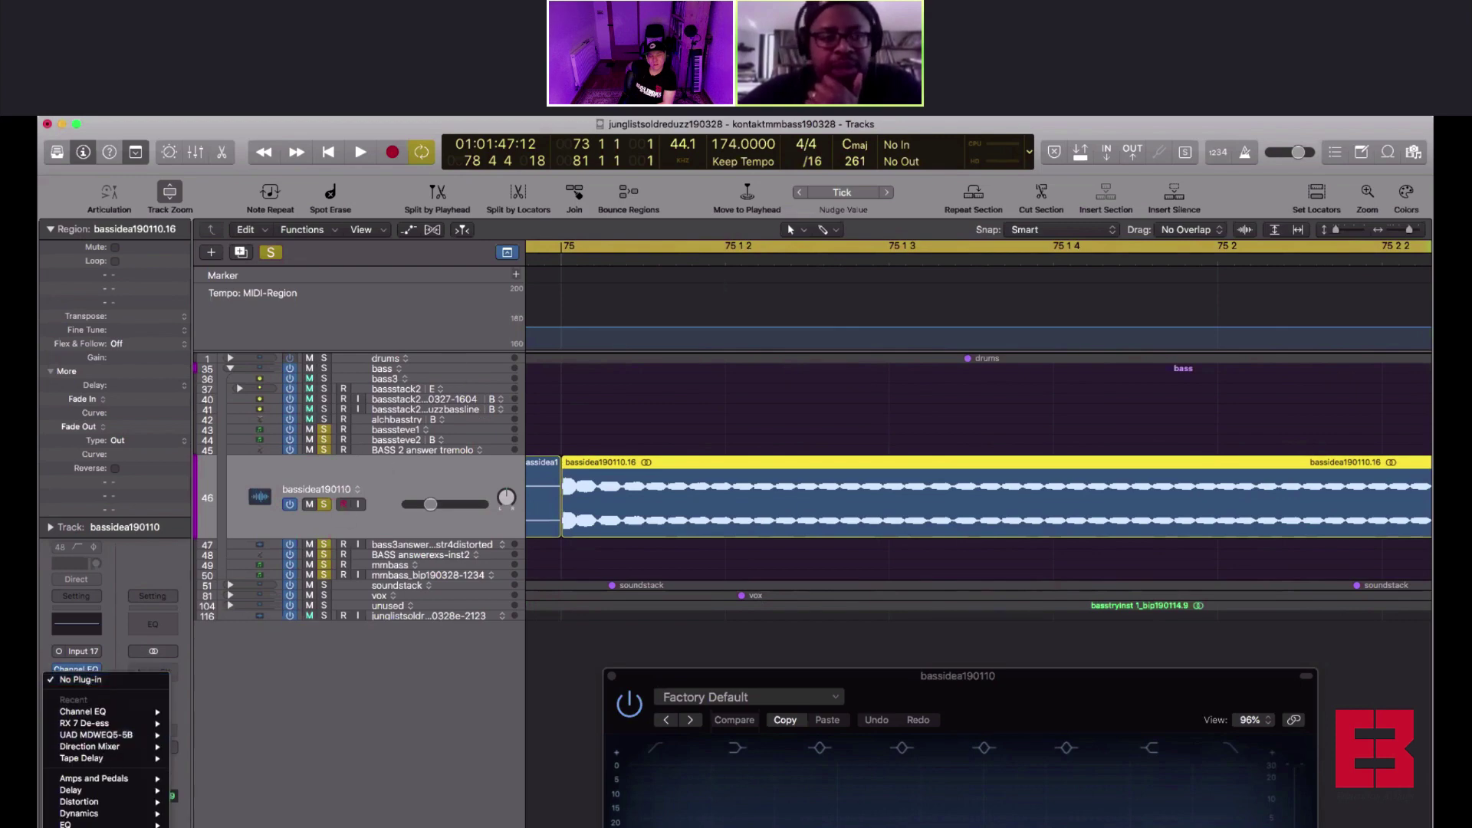
pyautogui.moveTo(109, 814)
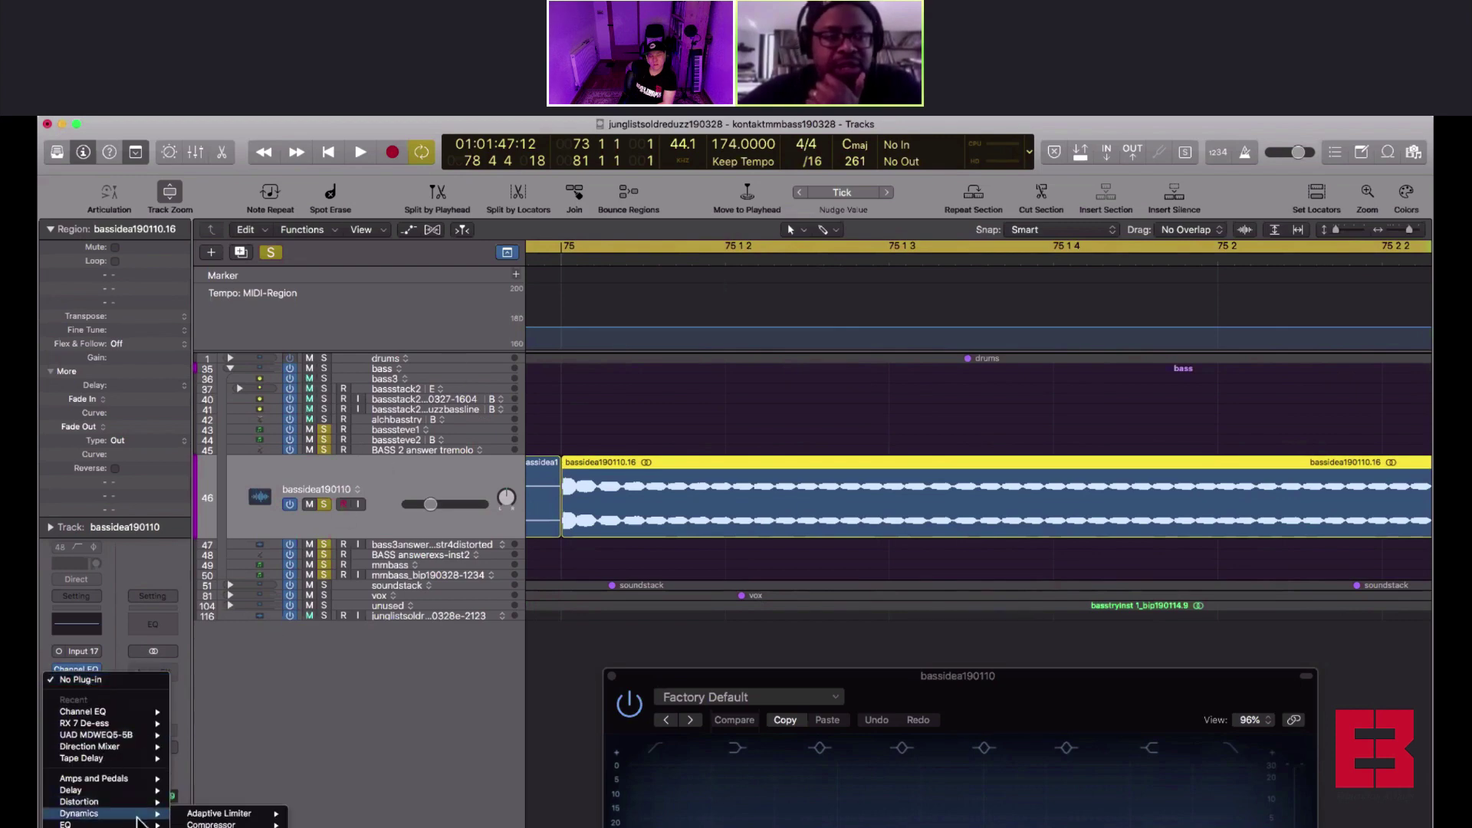
pyautogui.moveTo(248, 826)
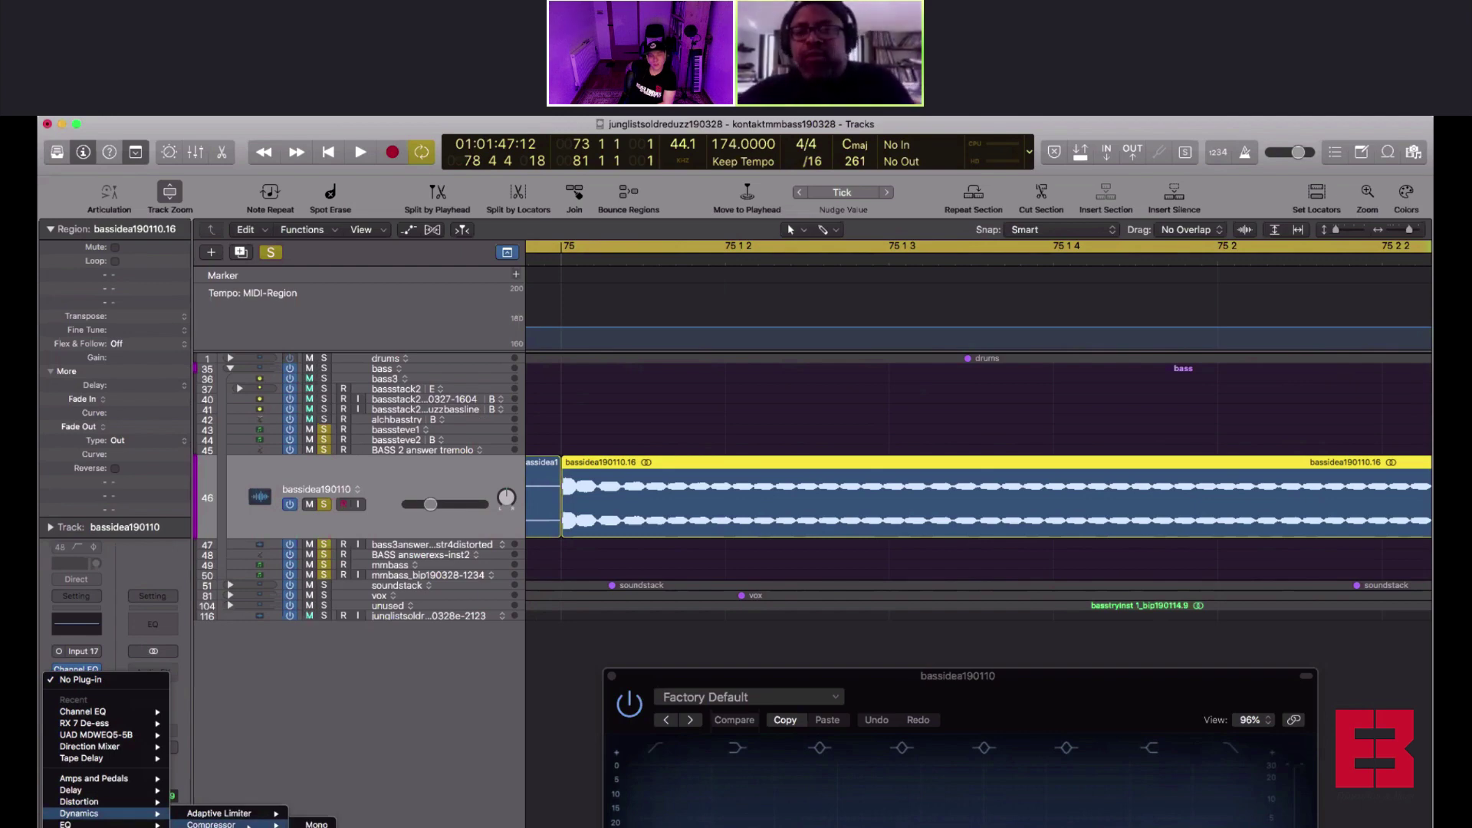
pyautogui.click(612, 356)
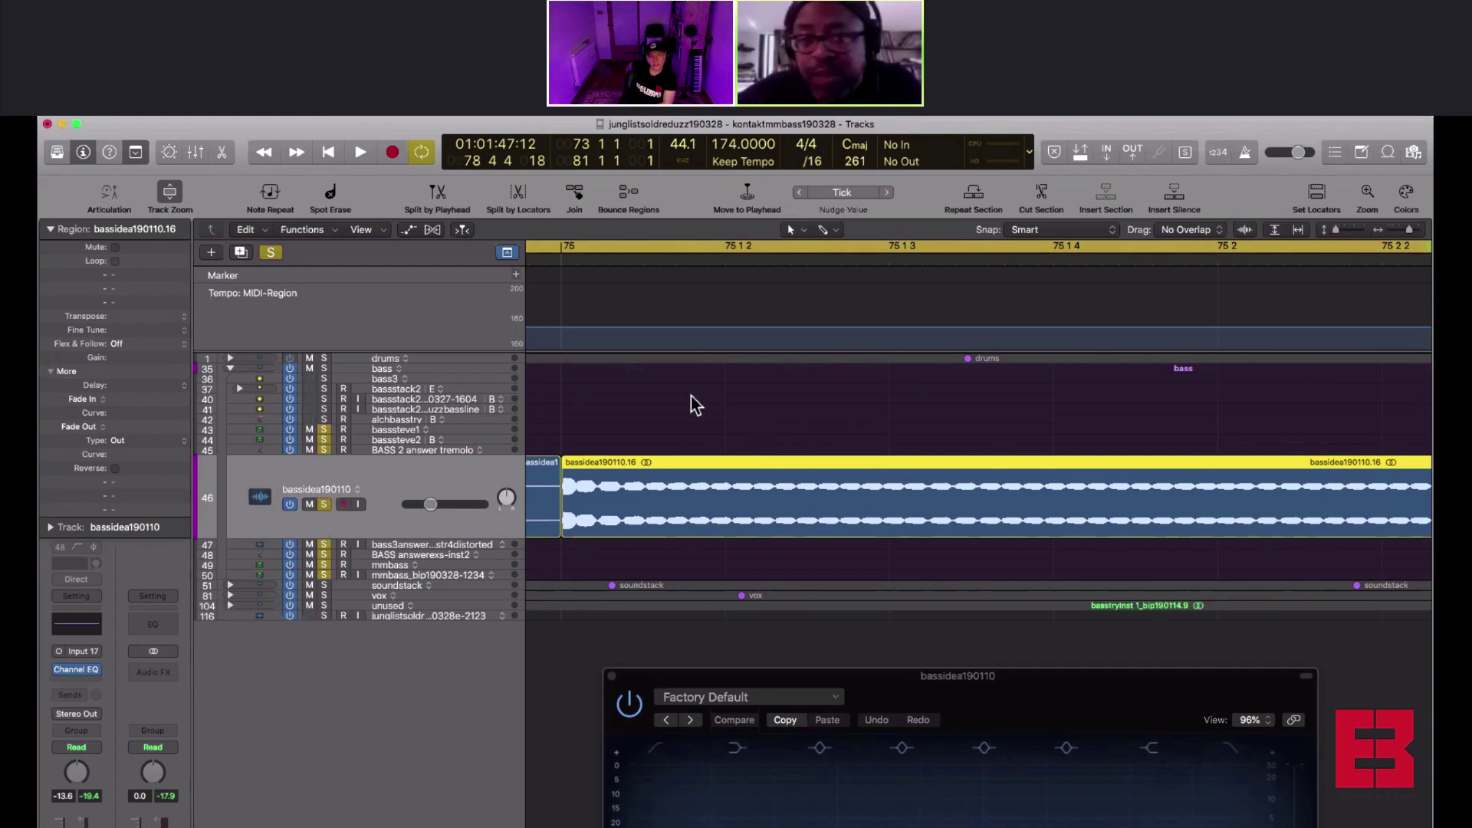
pyautogui.hscroll(-3, 590, 514)
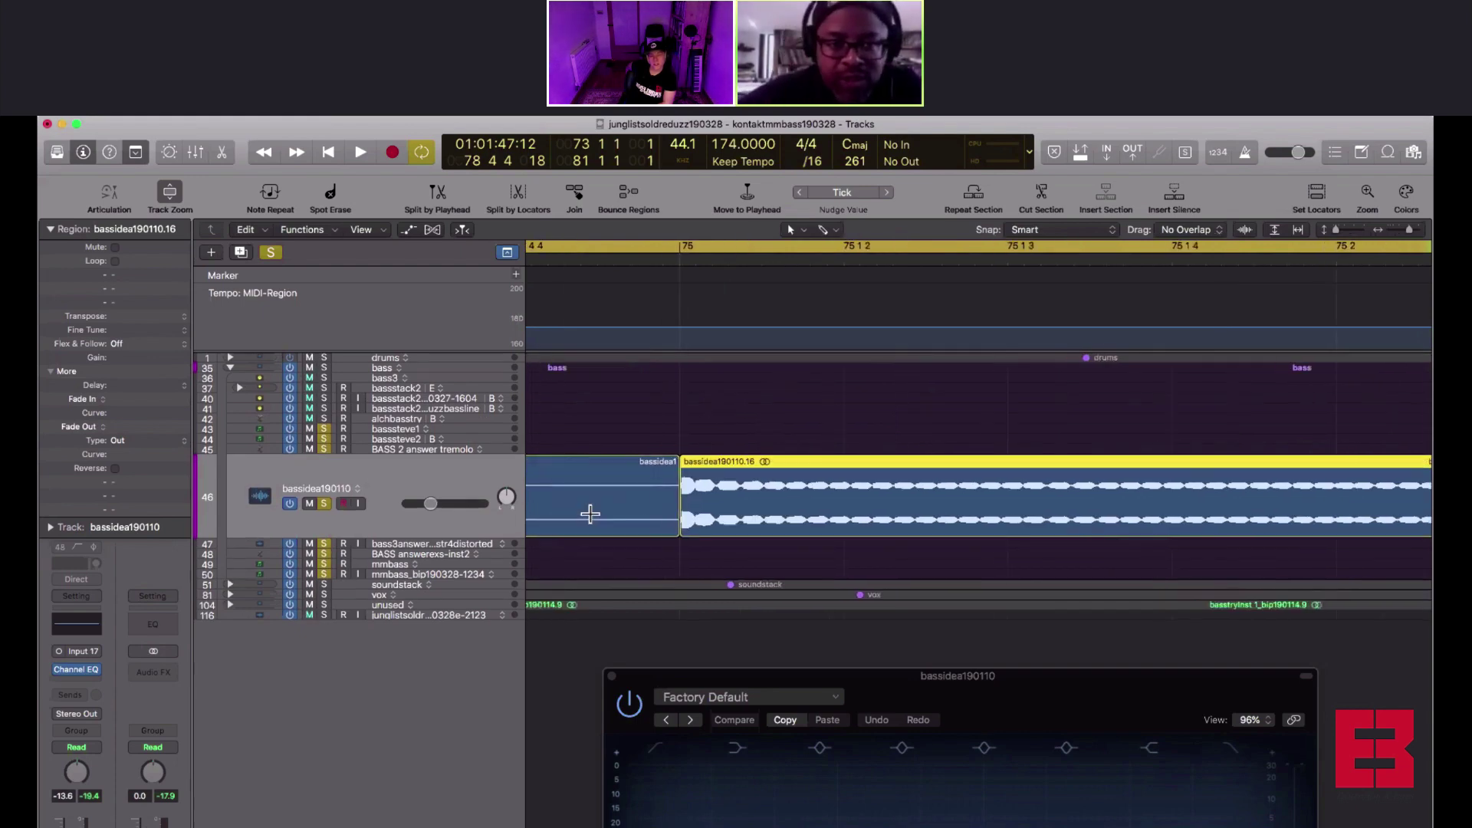
pyautogui.click(80, 672)
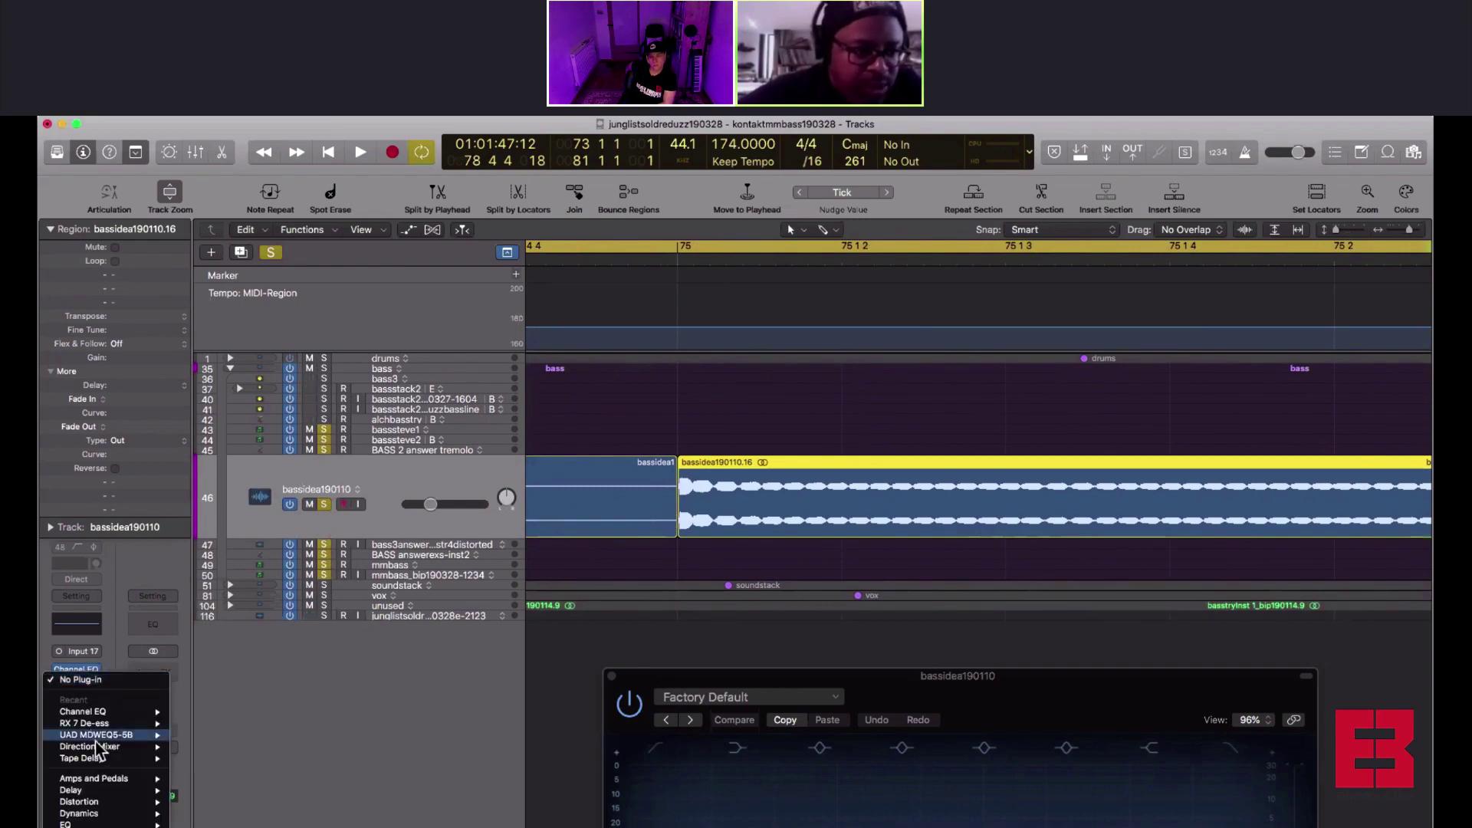
pyautogui.press('Escape')
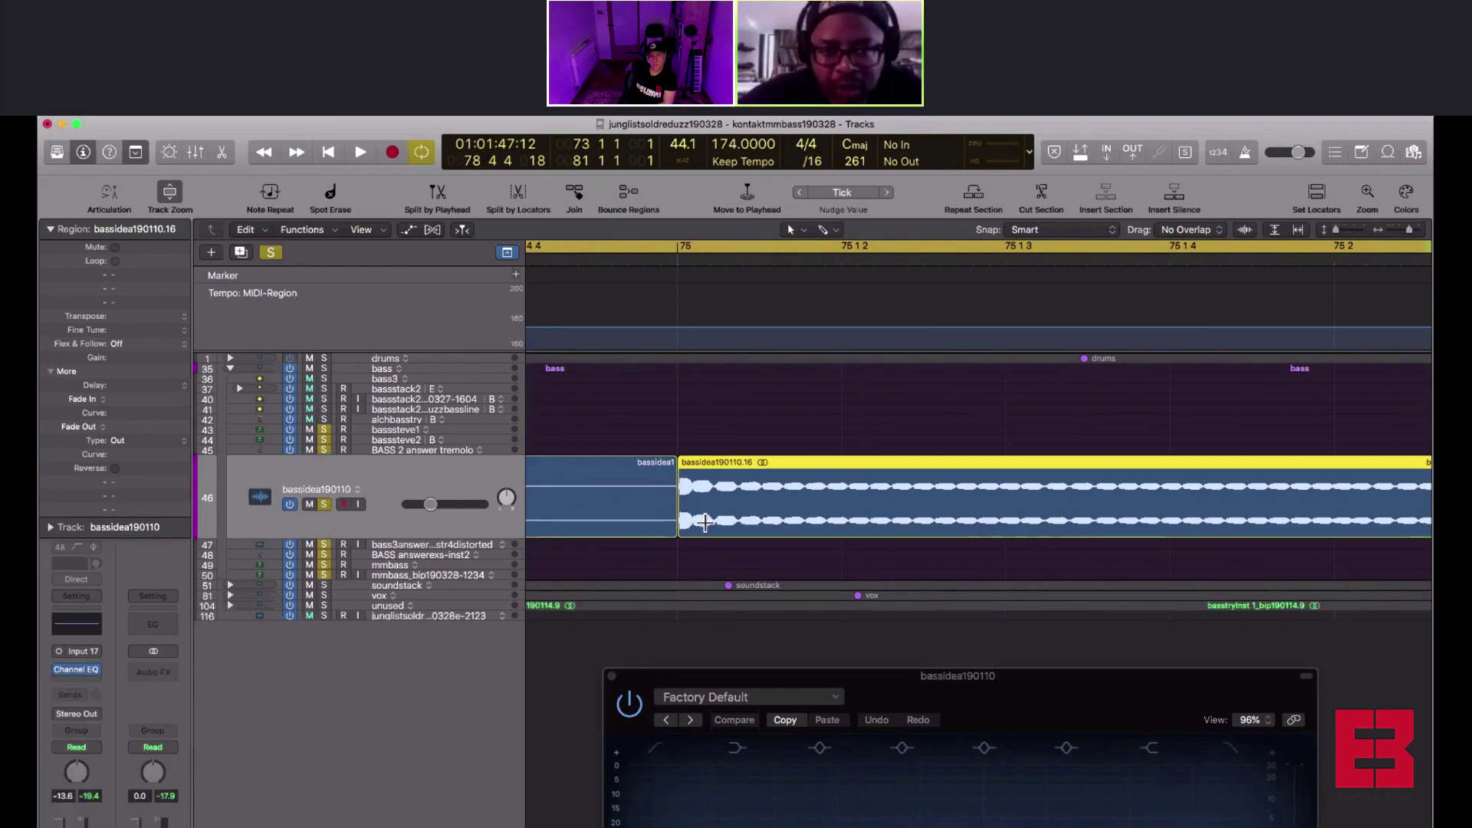
# Split the bassidea190110.16 region at three points shortly after the attack at bar 75, one of them at 75 1 1 189
pyautogui.press('super+Right')
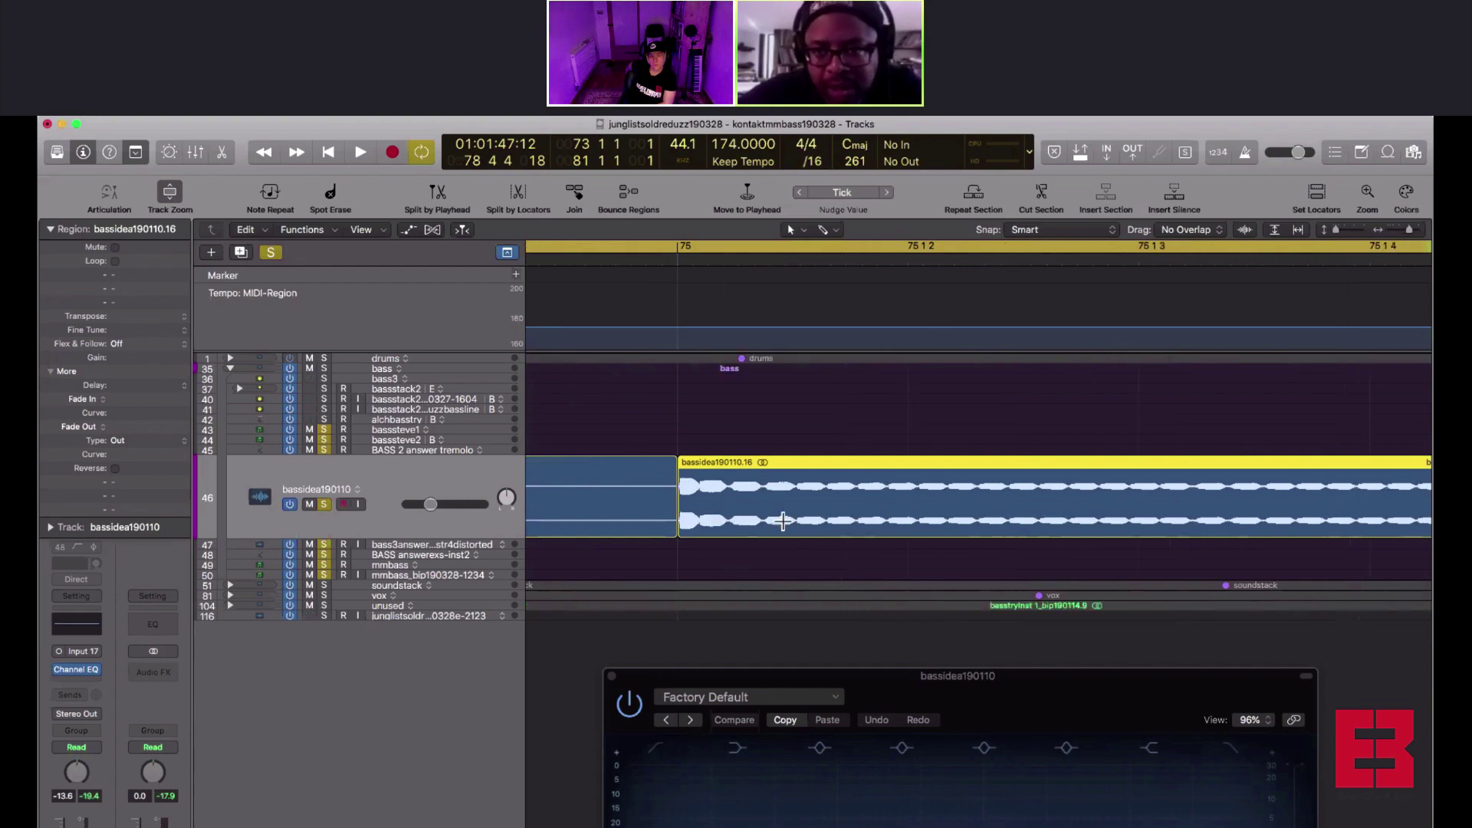
pyautogui.click(890, 517)
pyautogui.click(890, 517)
pyautogui.click(857, 500)
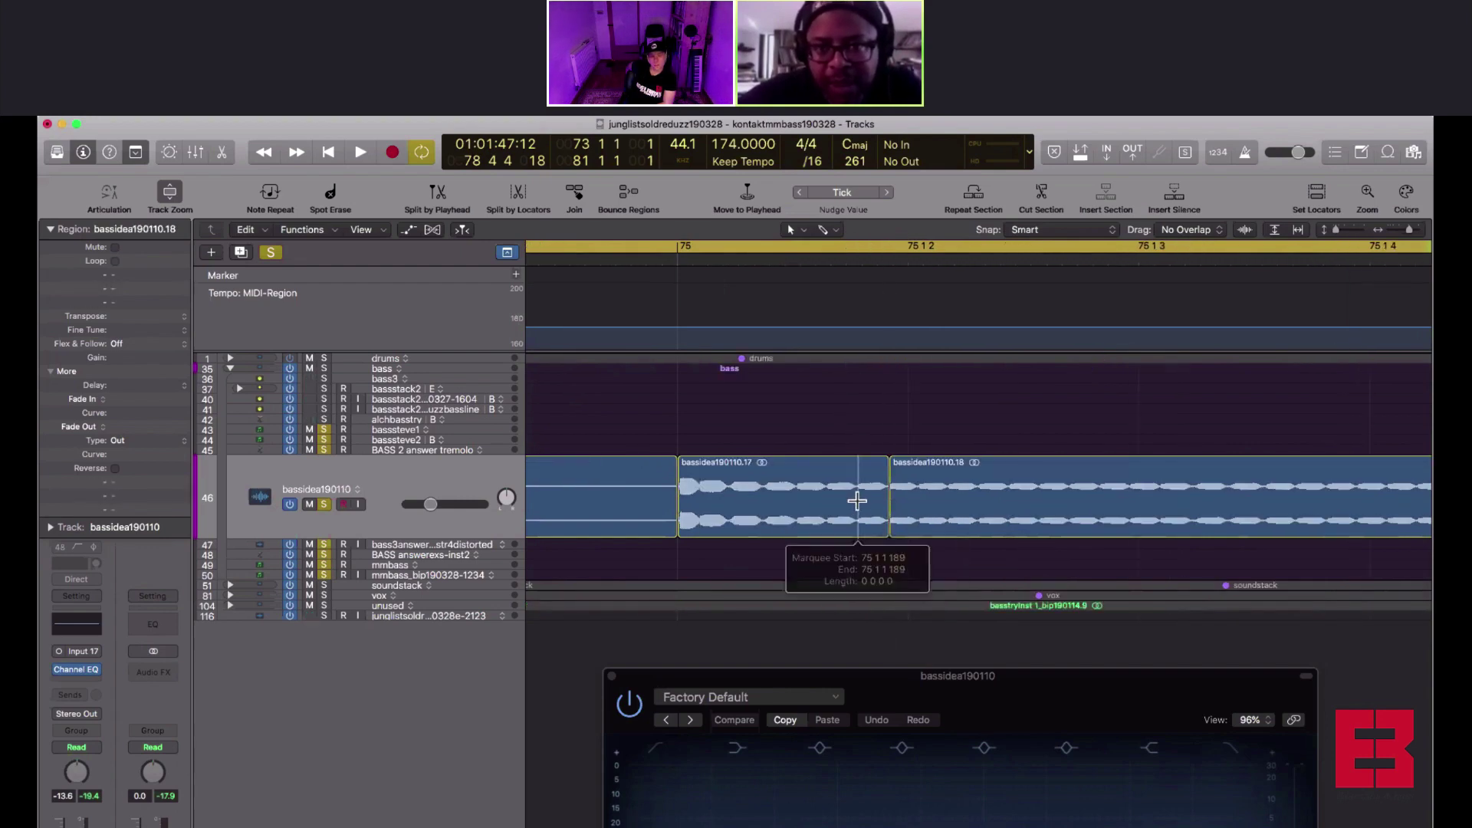
pyautogui.click(857, 500)
pyautogui.click(828, 500)
pyautogui.click(829, 500)
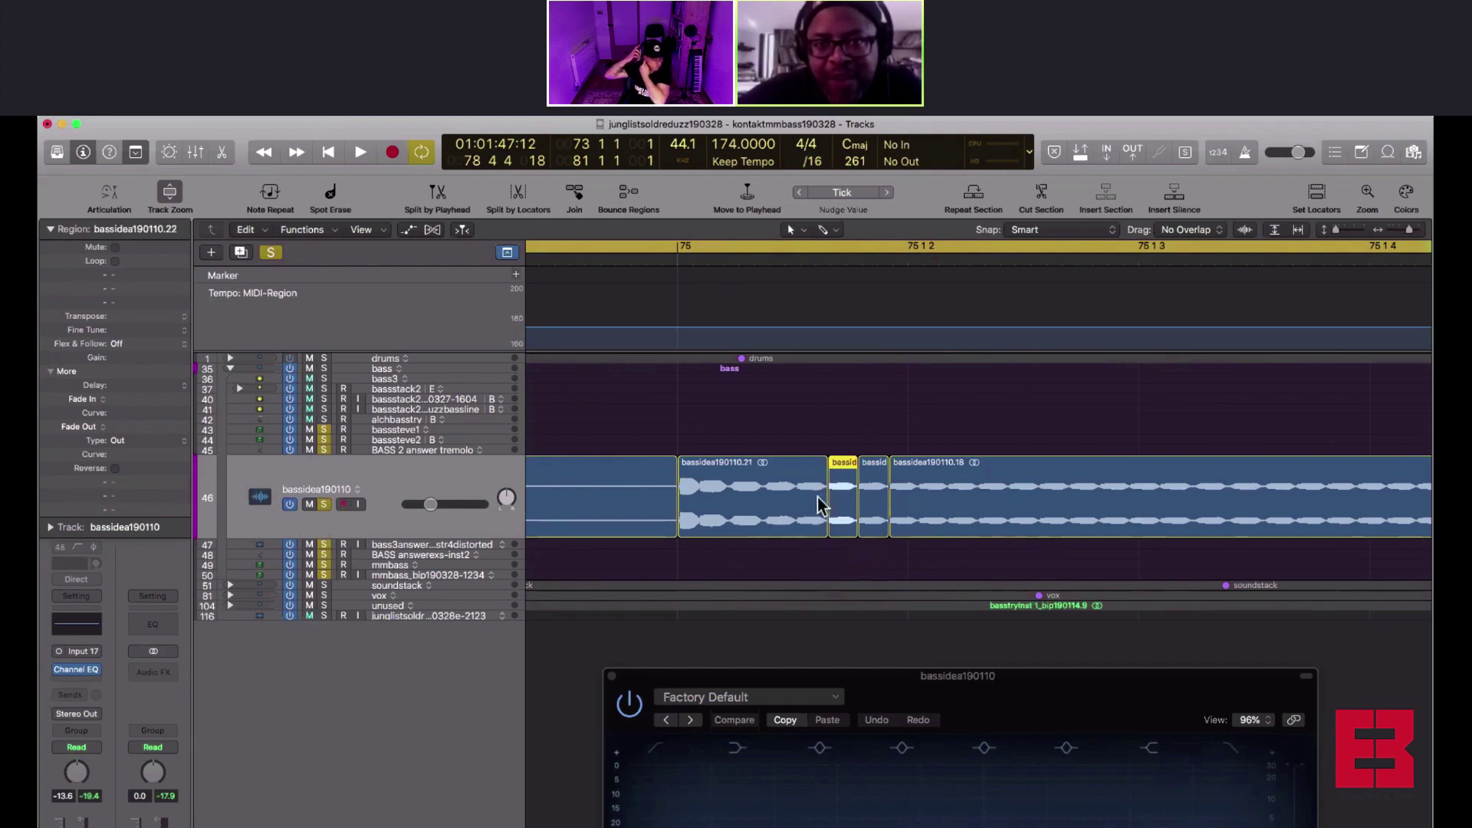
# Try a split of the first slice at 75 1 1 26, inspect the cut up close and undo it
pyautogui.click(701, 505)
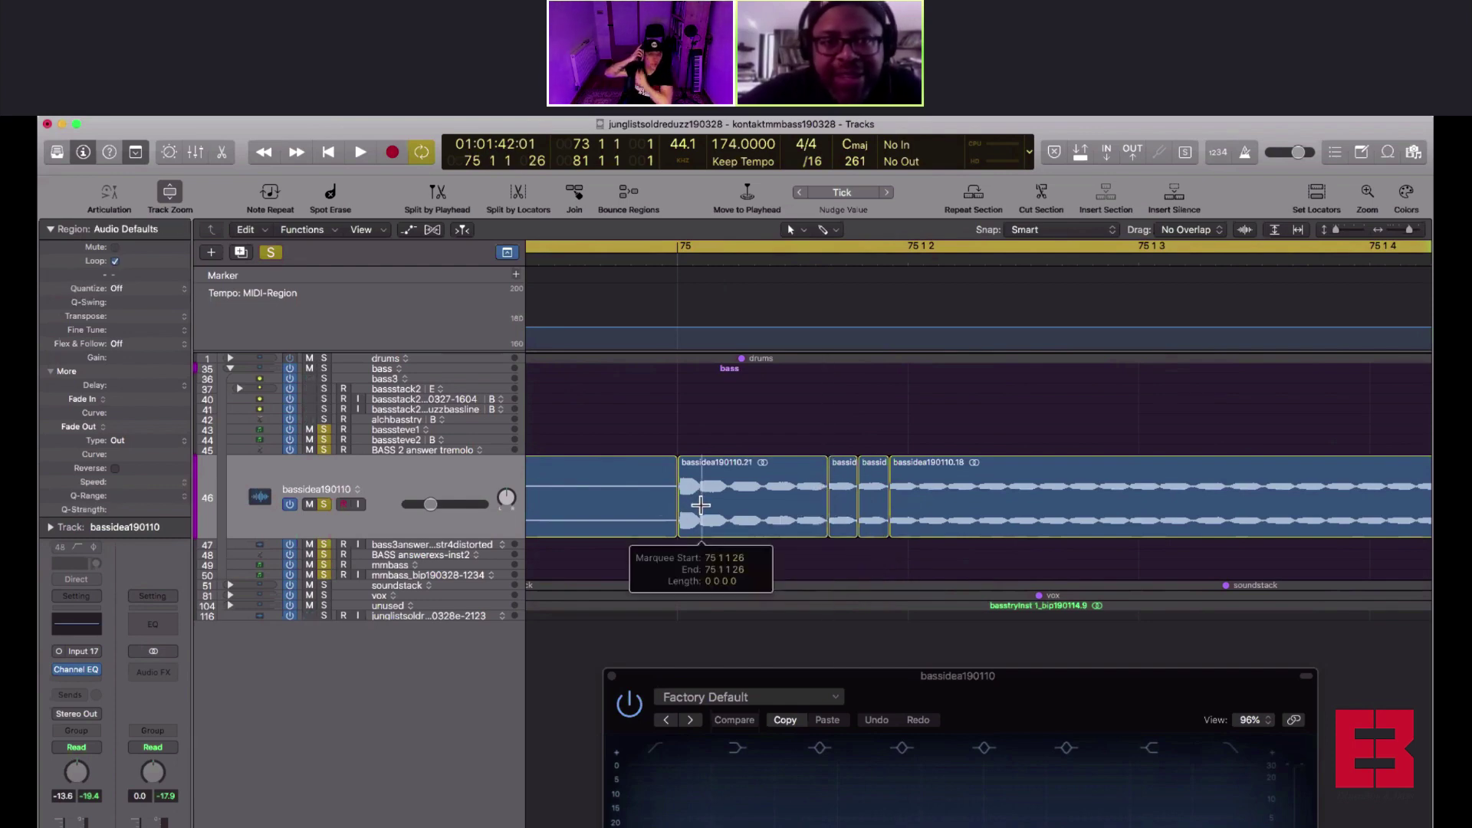
pyautogui.click(701, 505)
pyautogui.press('super+Right')
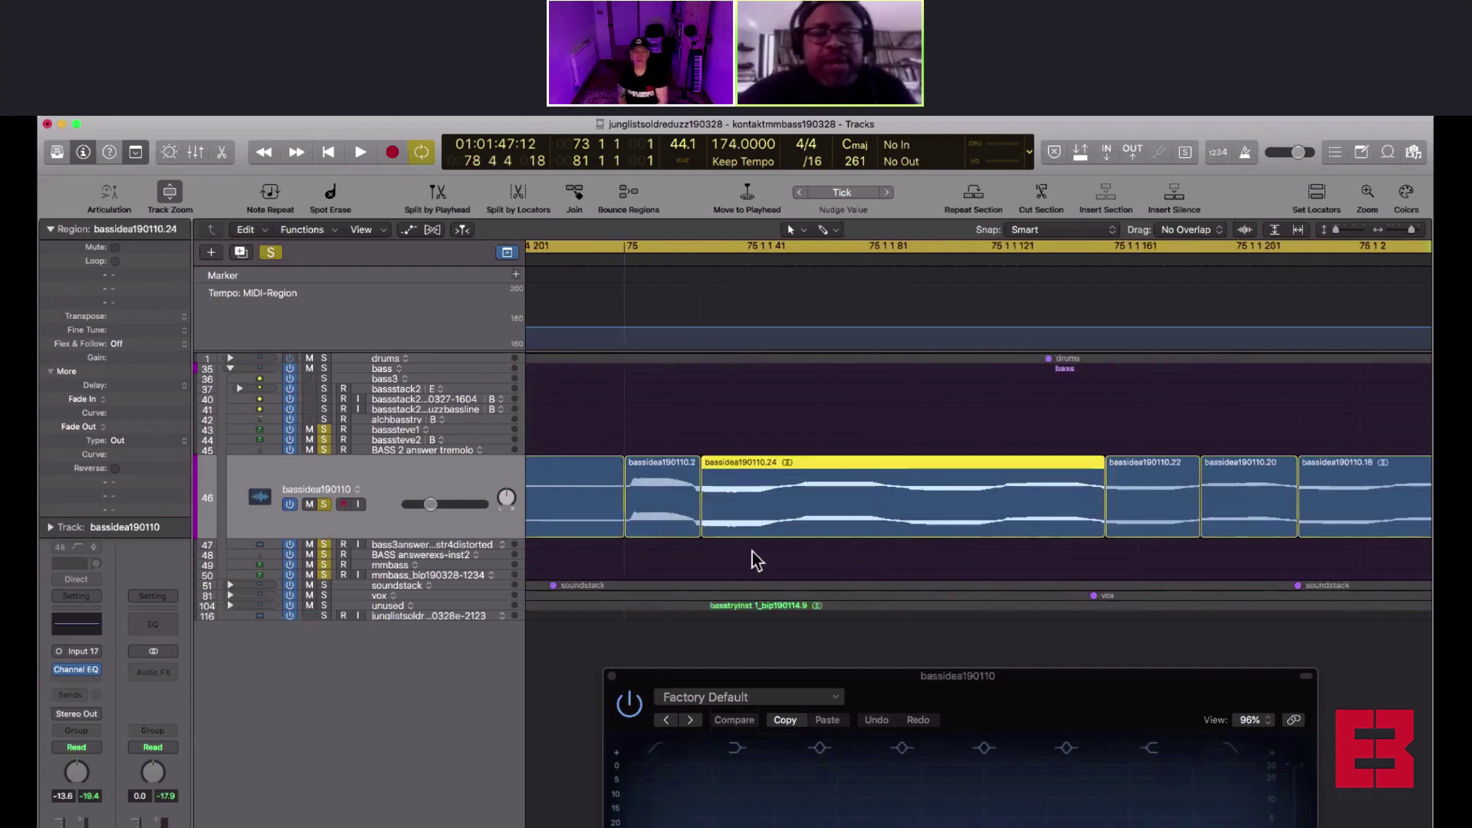
pyautogui.press('super+Right')
pyautogui.press('super+z')
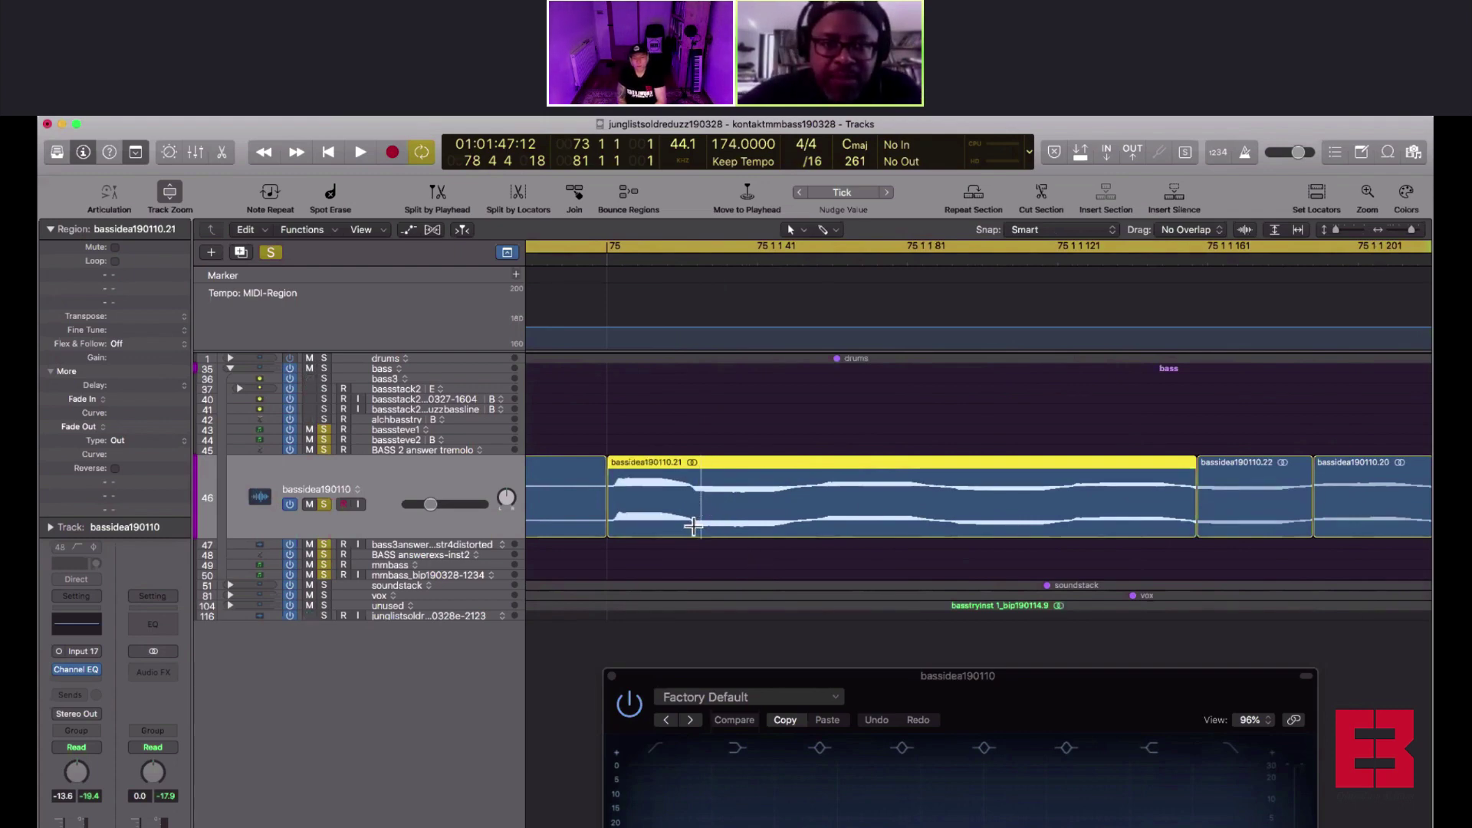
# Split the bassidea190110.21 region where the first loud waveform bulge after bar 75 ends
pyautogui.click(692, 526)
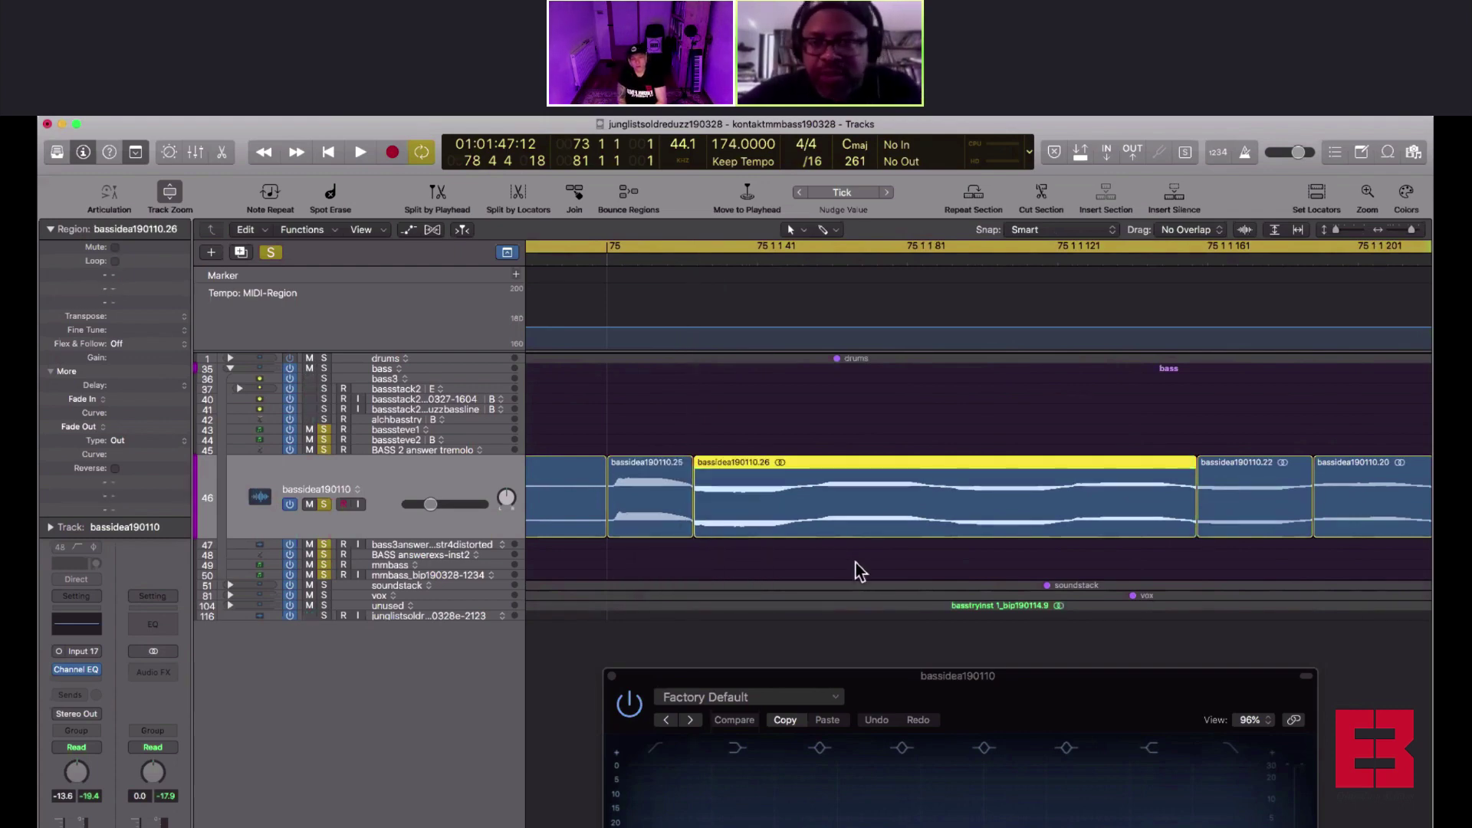
pyautogui.press('super+Left')
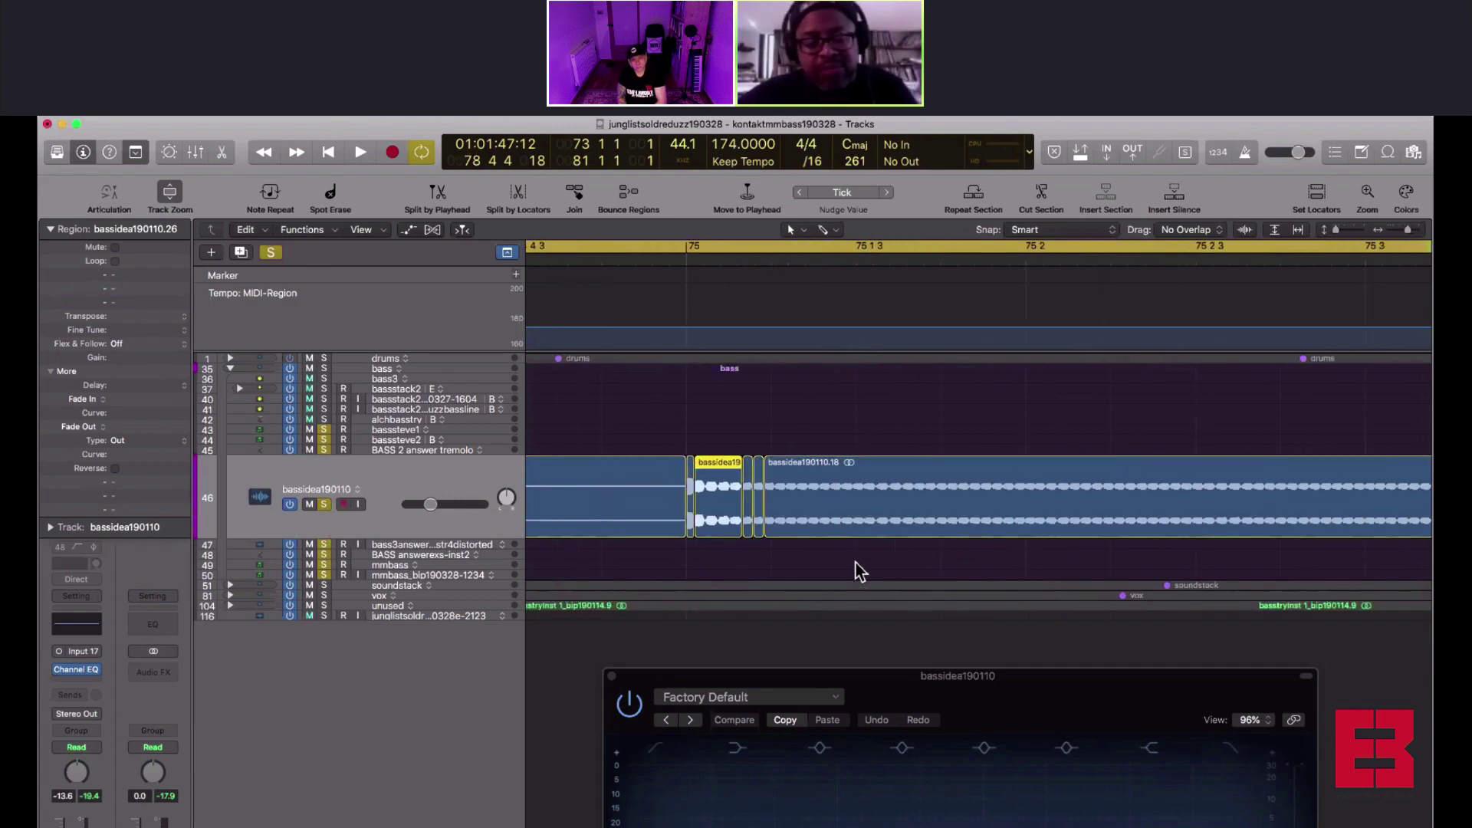
pyautogui.press('t')
pyautogui.press('t')
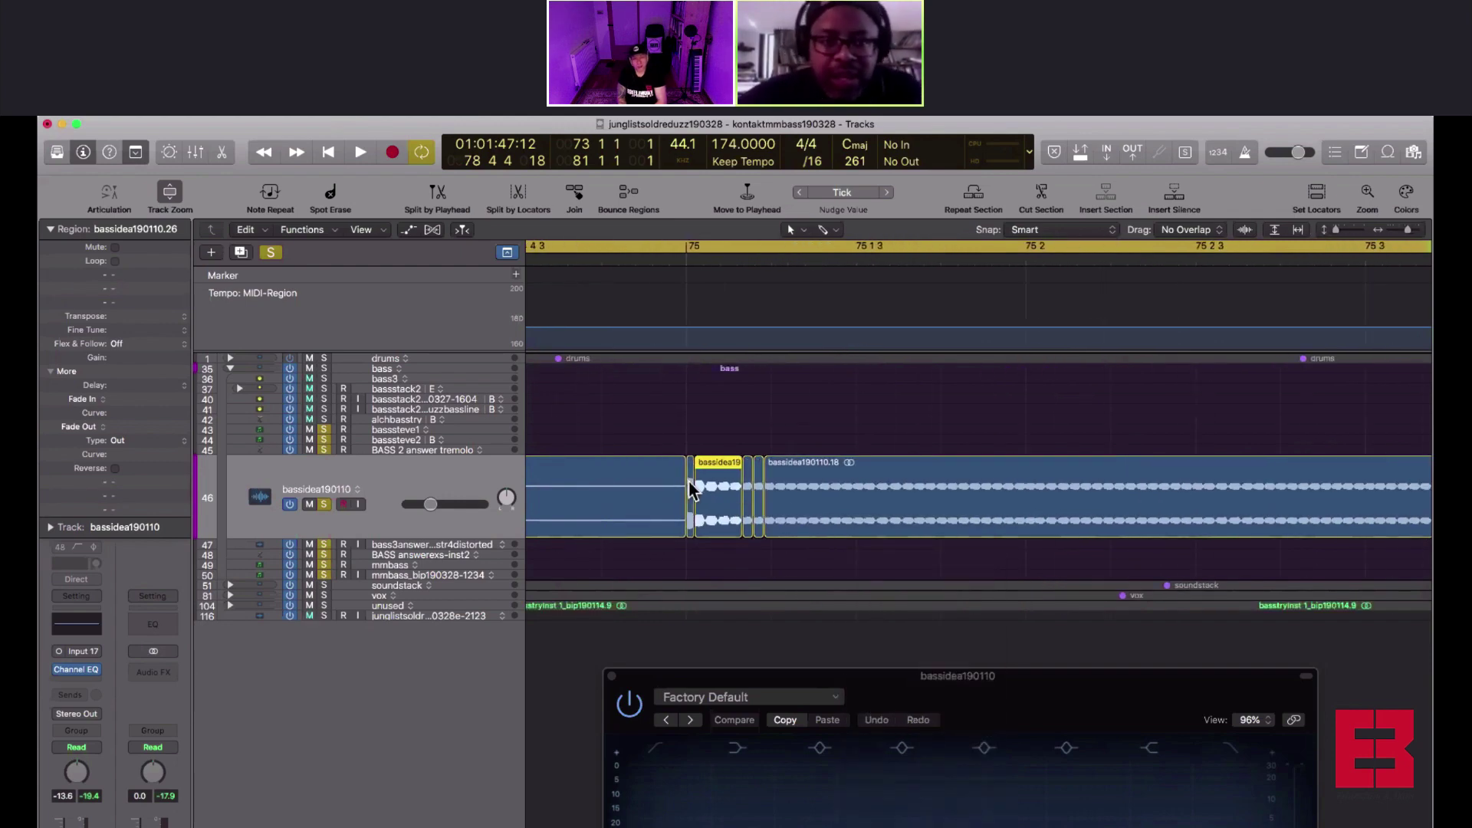
# Set the gain of the short attack slice starting at bar 75 to -4.1 dB
pyautogui.click(687, 480)
pyautogui.press('super+Right')
pyautogui.press('super+Right')
pyautogui.press('super+Right')
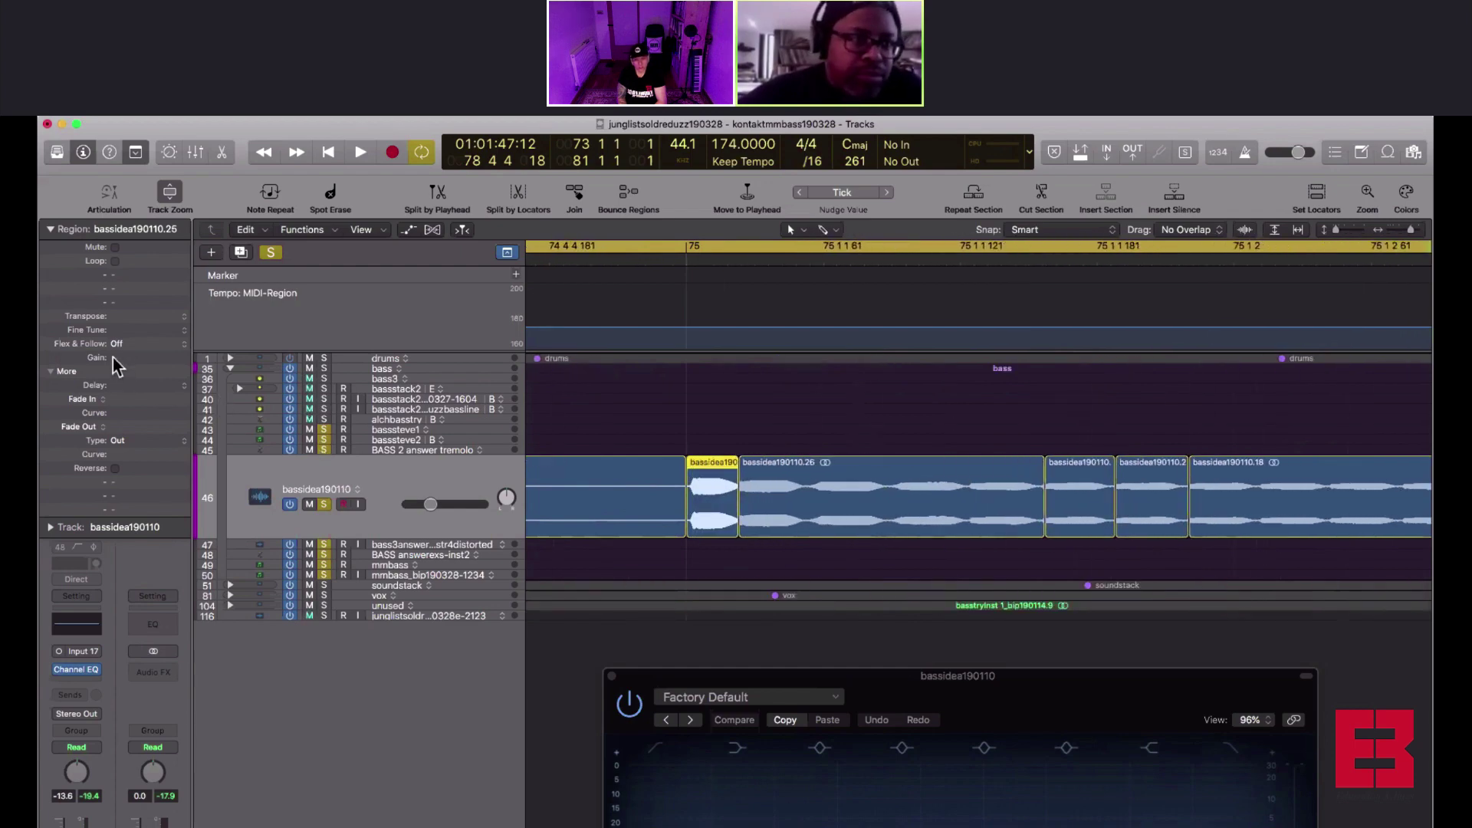
pyautogui.moveTo(112, 378); pyautogui.dragTo(111, 424)
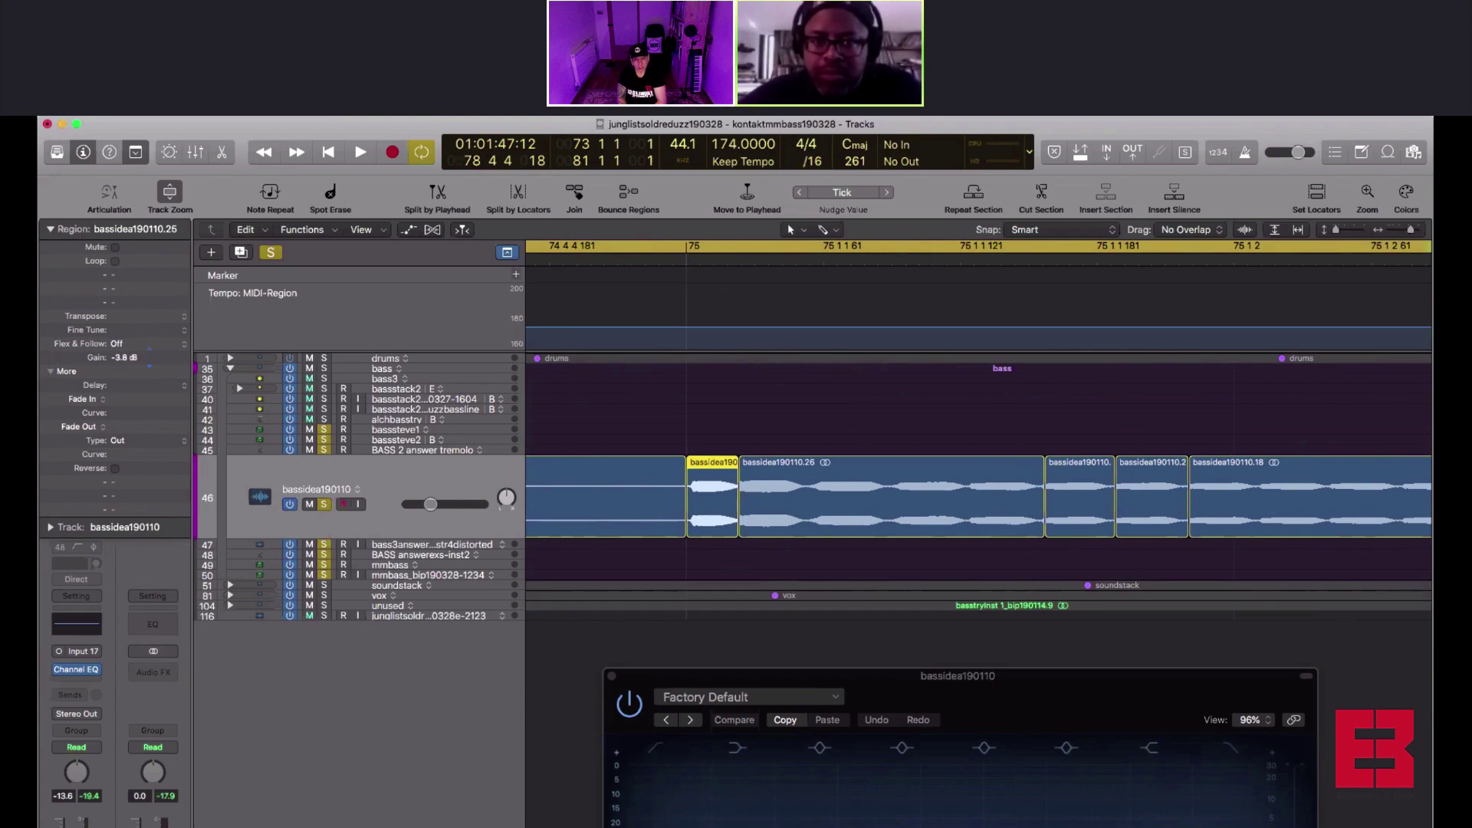
pyautogui.click(117, 441)
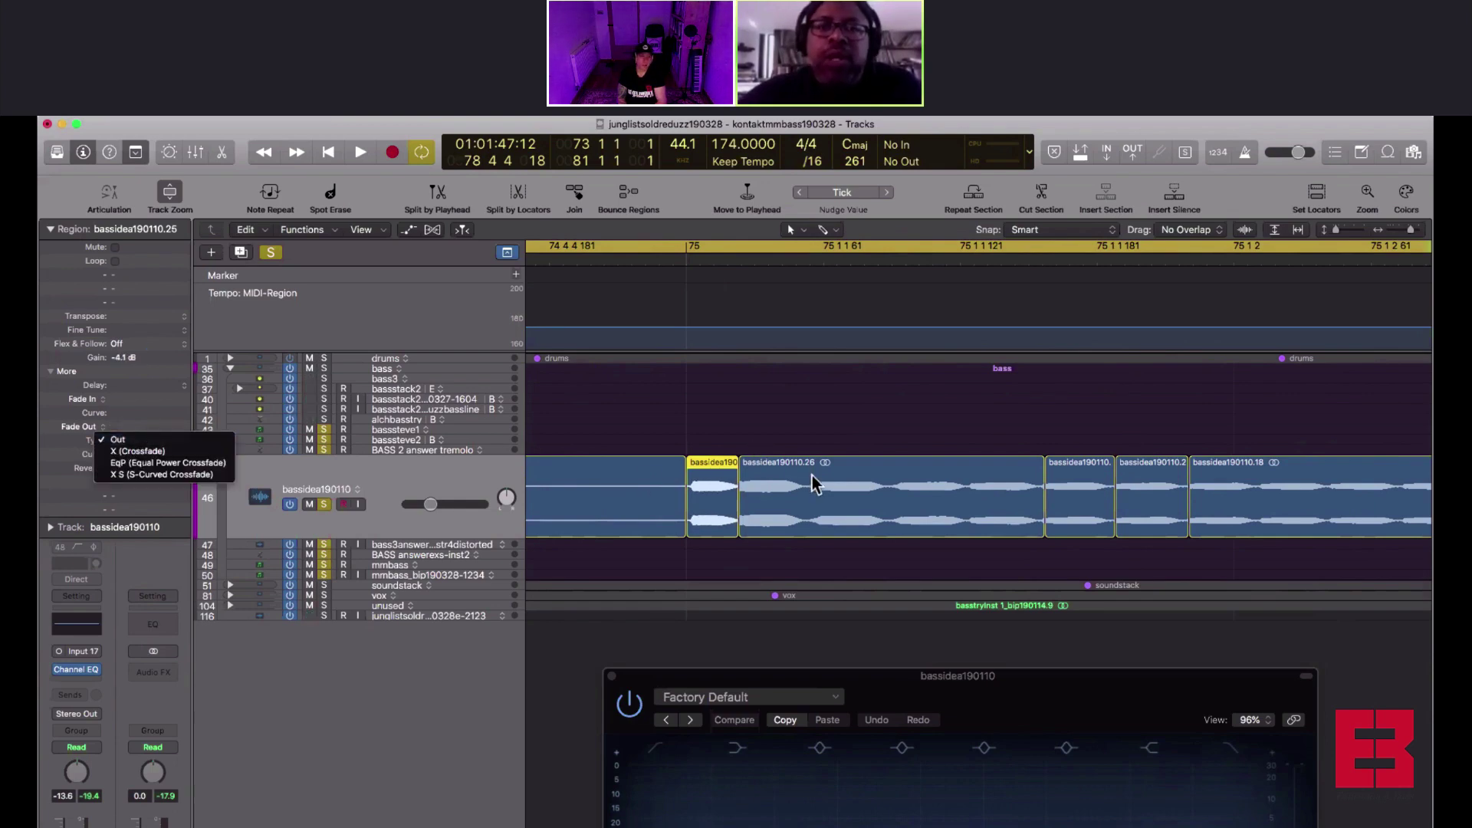
pyautogui.click(813, 491)
# Split the bassidea190110.26 slice at 75 1 1 90 and set the gain of its first part to -2.4 dB
pyautogui.click(888, 527)
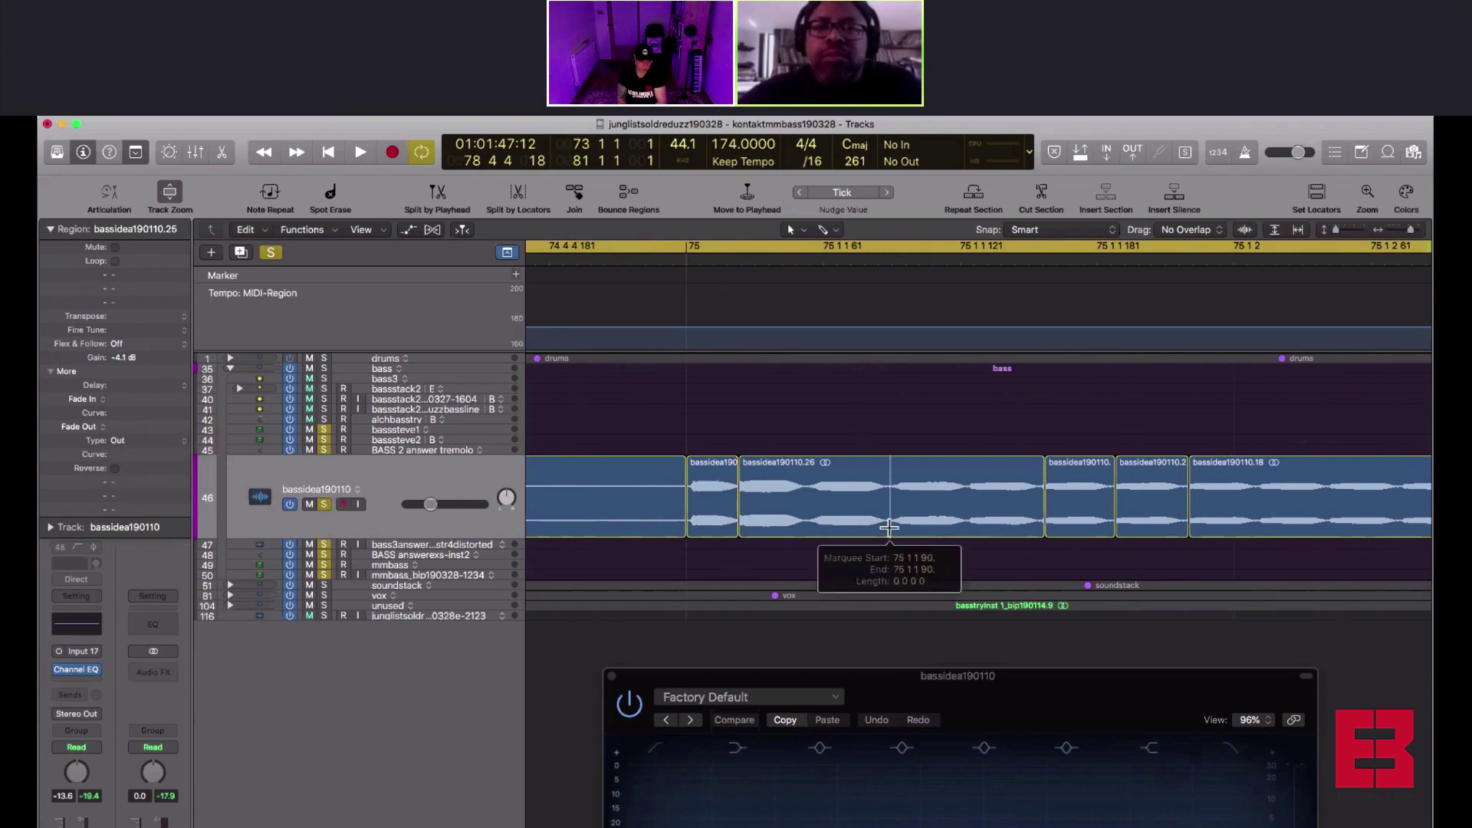
pyautogui.click(816, 463)
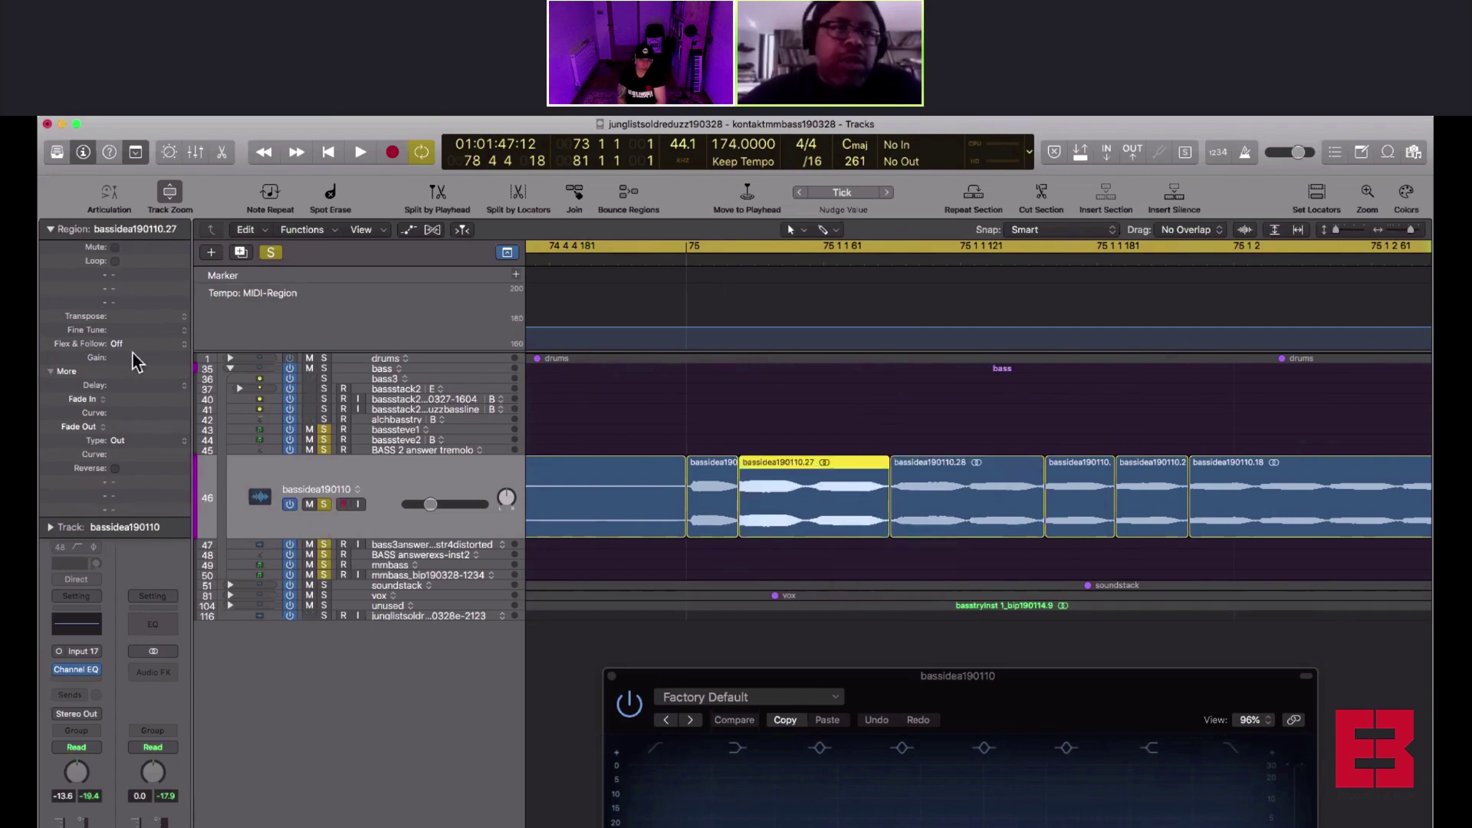
pyautogui.moveTo(115, 357); pyautogui.dragTo(115, 368)
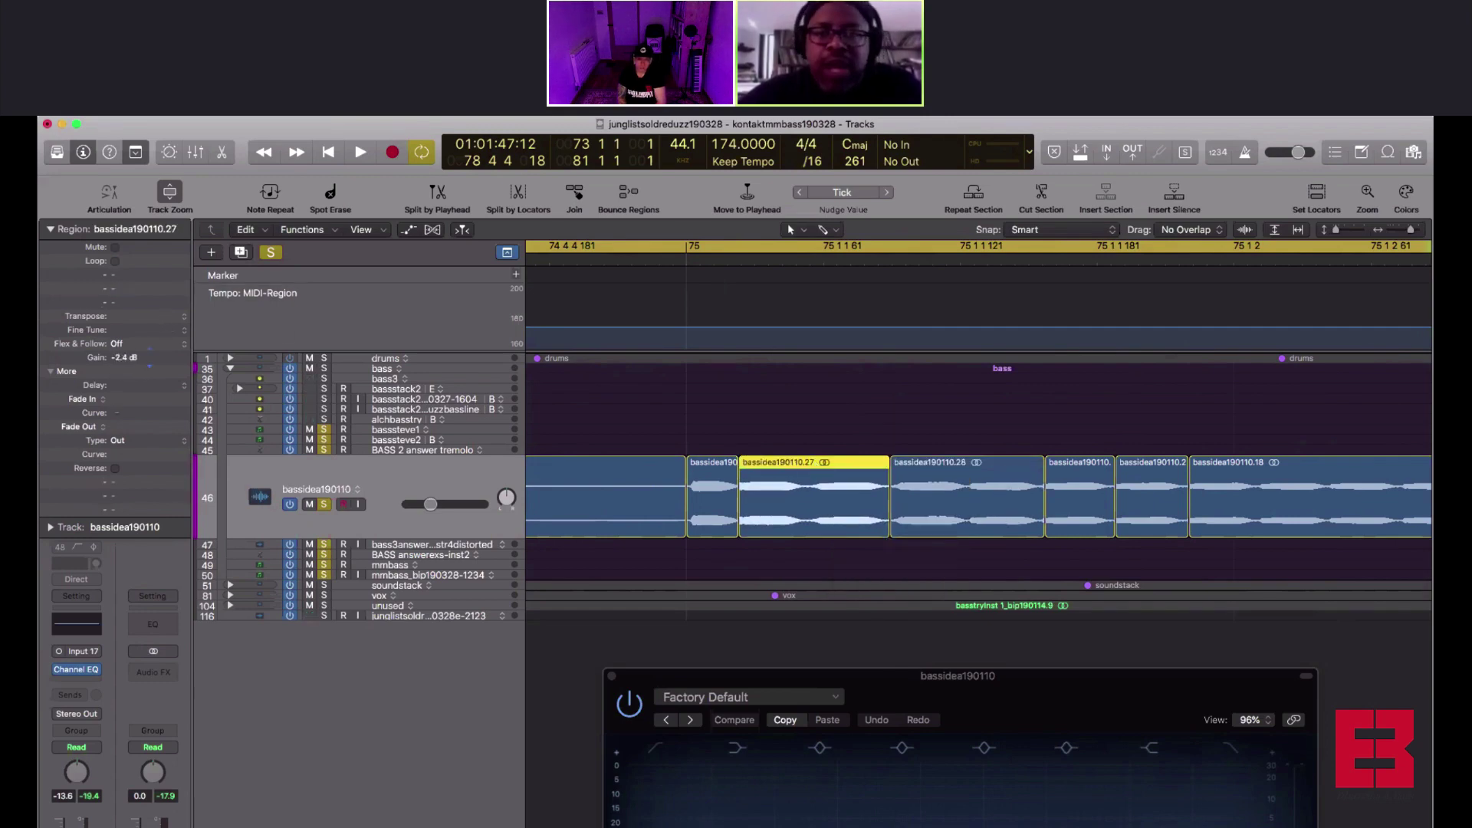
# Set the bar 75 attack slice's gain to -4.9 dB and the gain of the three slices following bassidea190110.27 to -1.5 dB
pyautogui.click(712, 463)
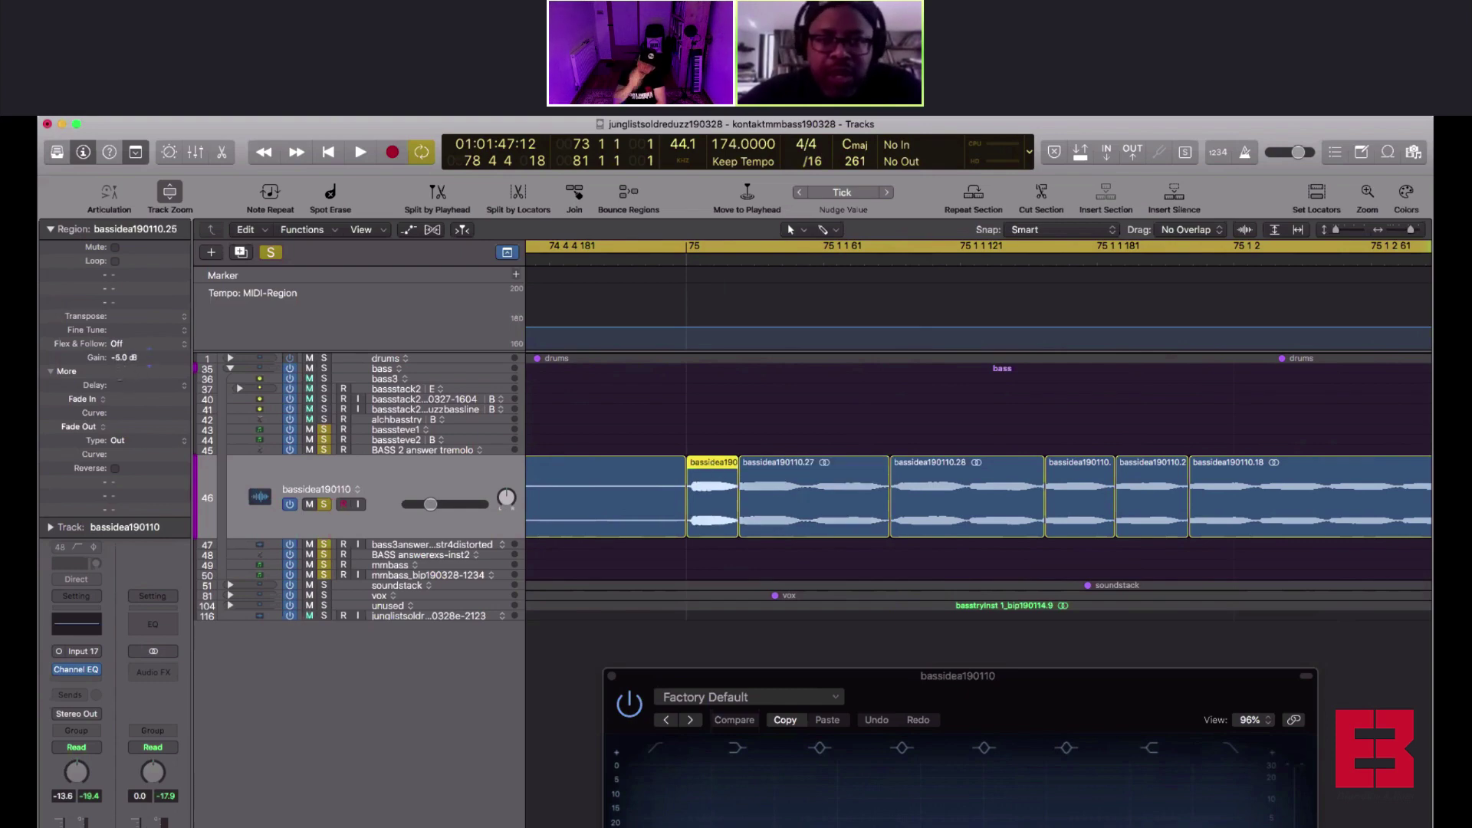
pyautogui.moveTo(115, 357); pyautogui.dragTo(119, 375)
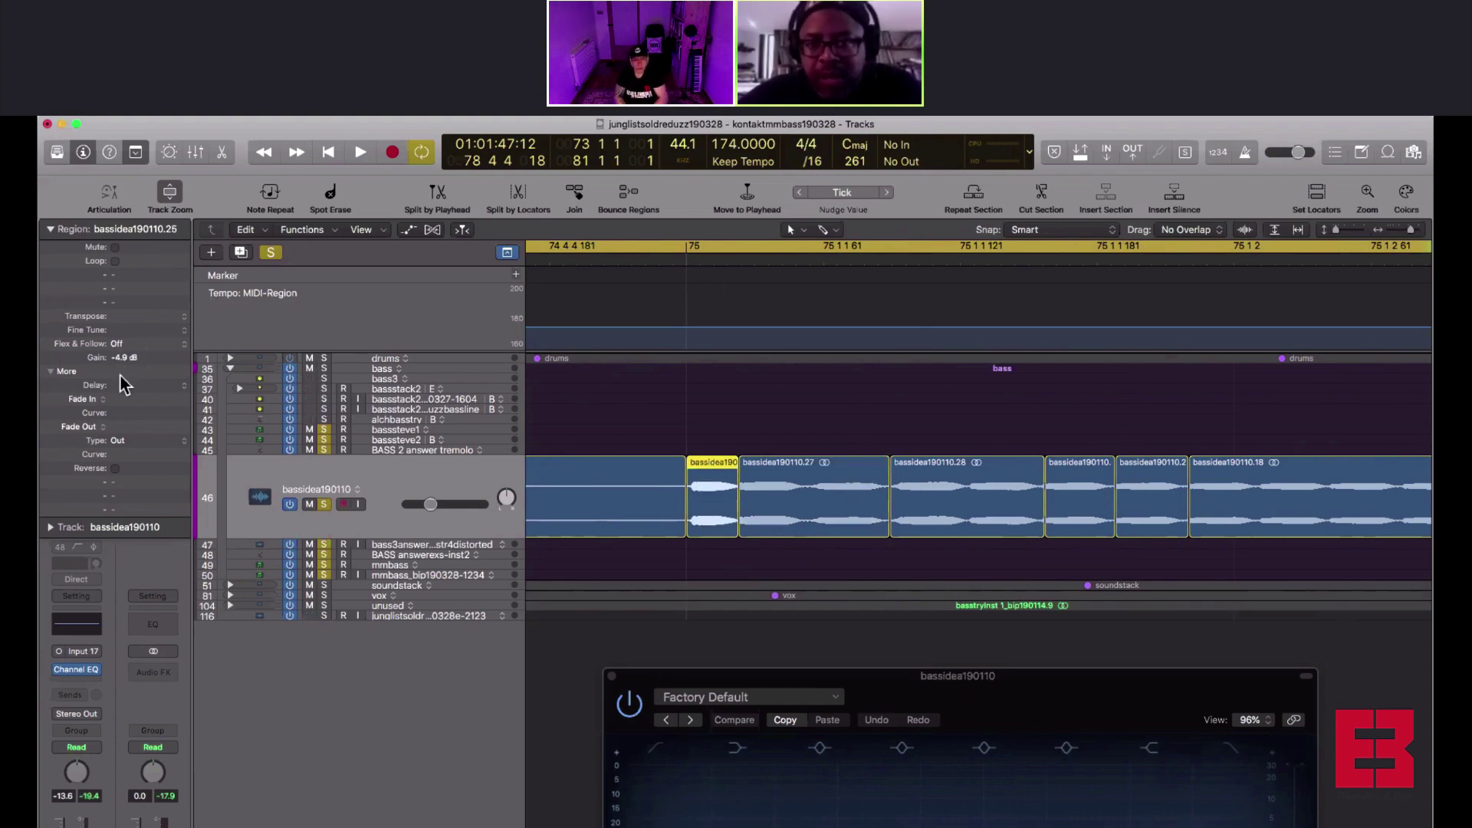
pyautogui.click(987, 485)
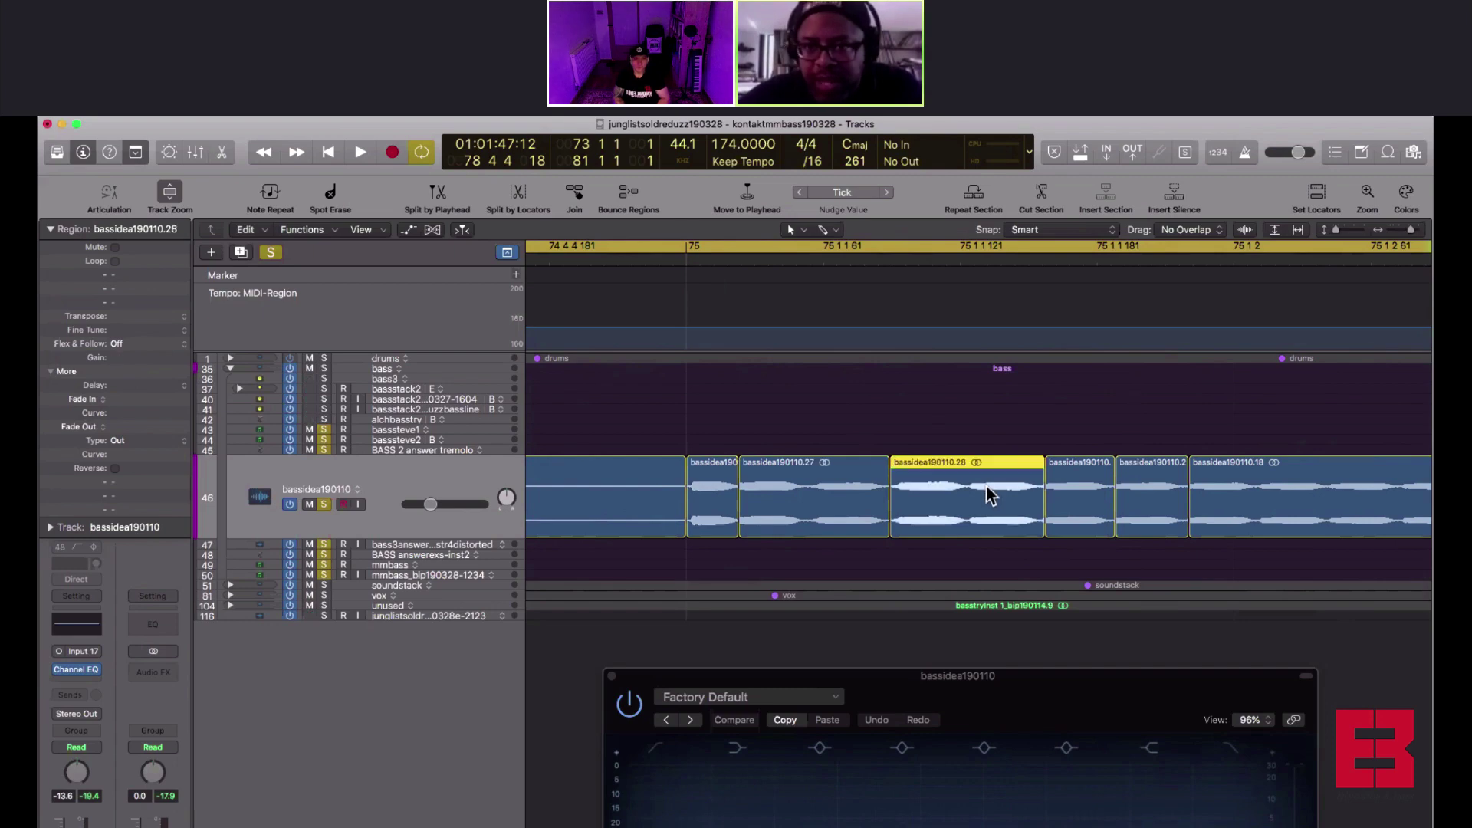
pyautogui.keyDown('shift'); pyautogui.click(1083, 485); pyautogui.keyUp('shift')
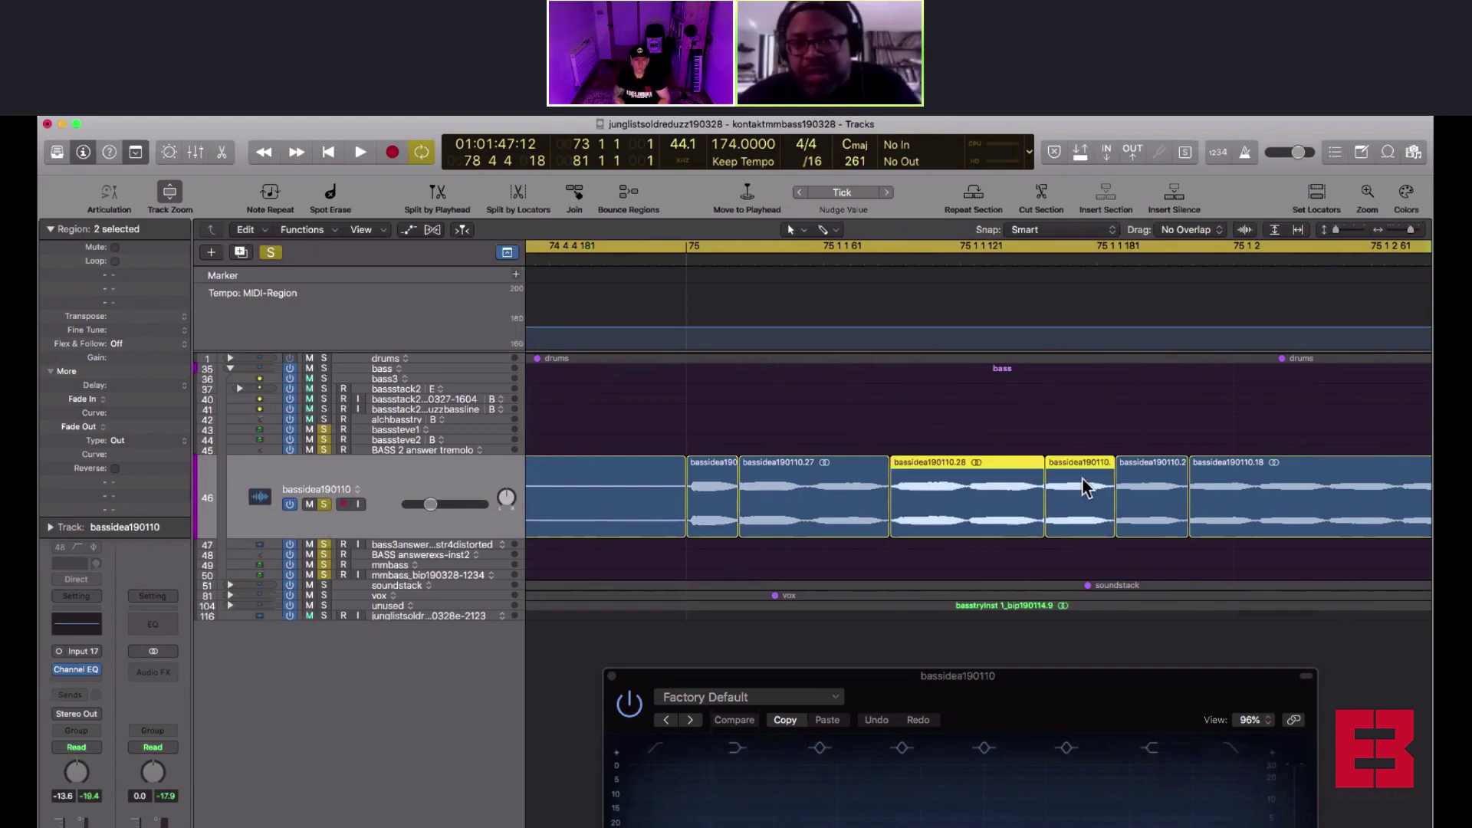
pyautogui.click(1149, 482)
pyautogui.keyDown('shift'); pyautogui.click(968, 492); pyautogui.keyUp('shift')
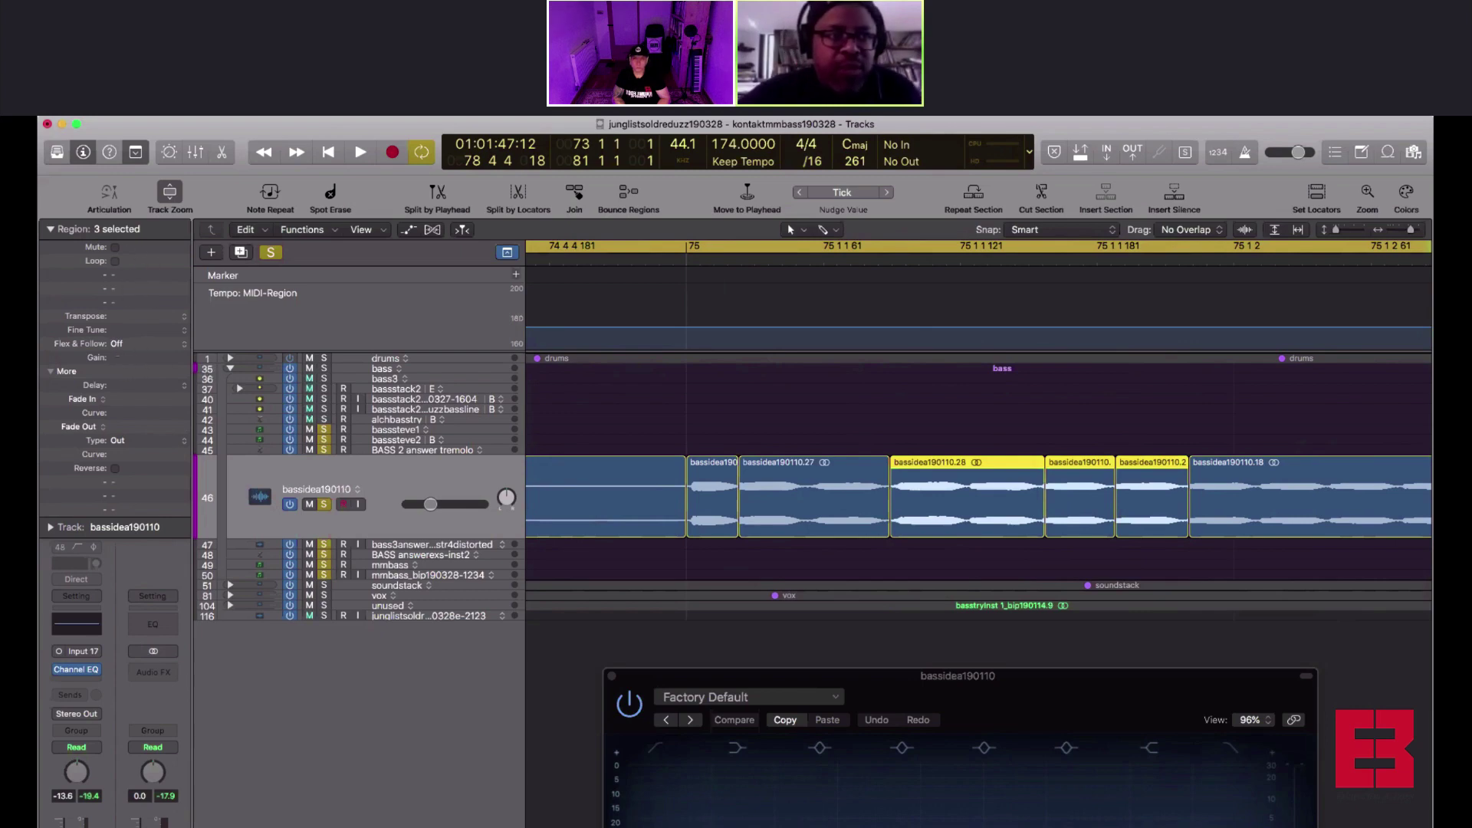
pyautogui.moveTo(123, 357); pyautogui.dragTo(123, 366)
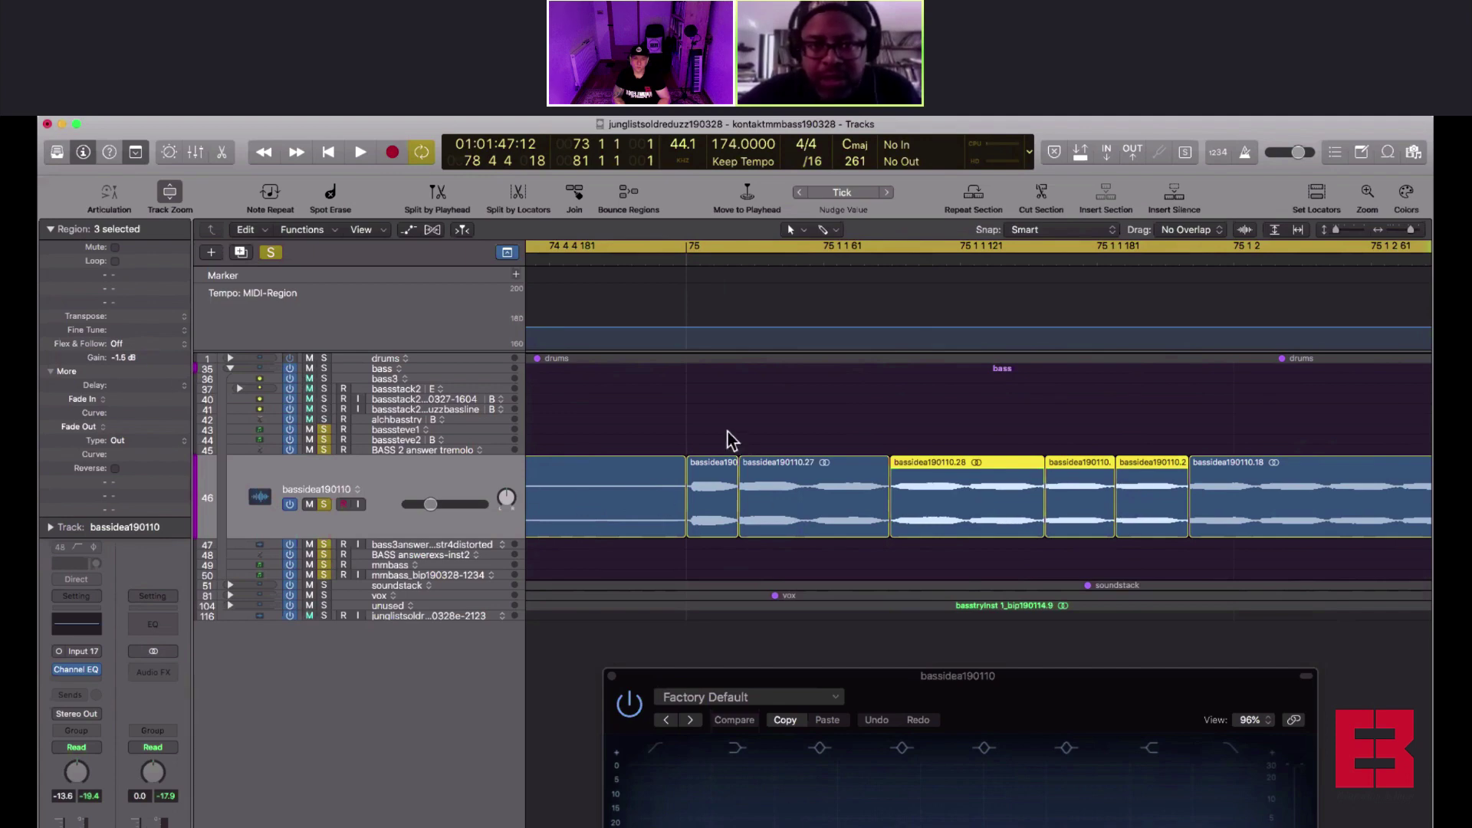
# Lower the gain of the first two slices after bar 75 together, keeping their relative offset
pyautogui.moveTo(728, 431); pyautogui.dragTo(794, 469)
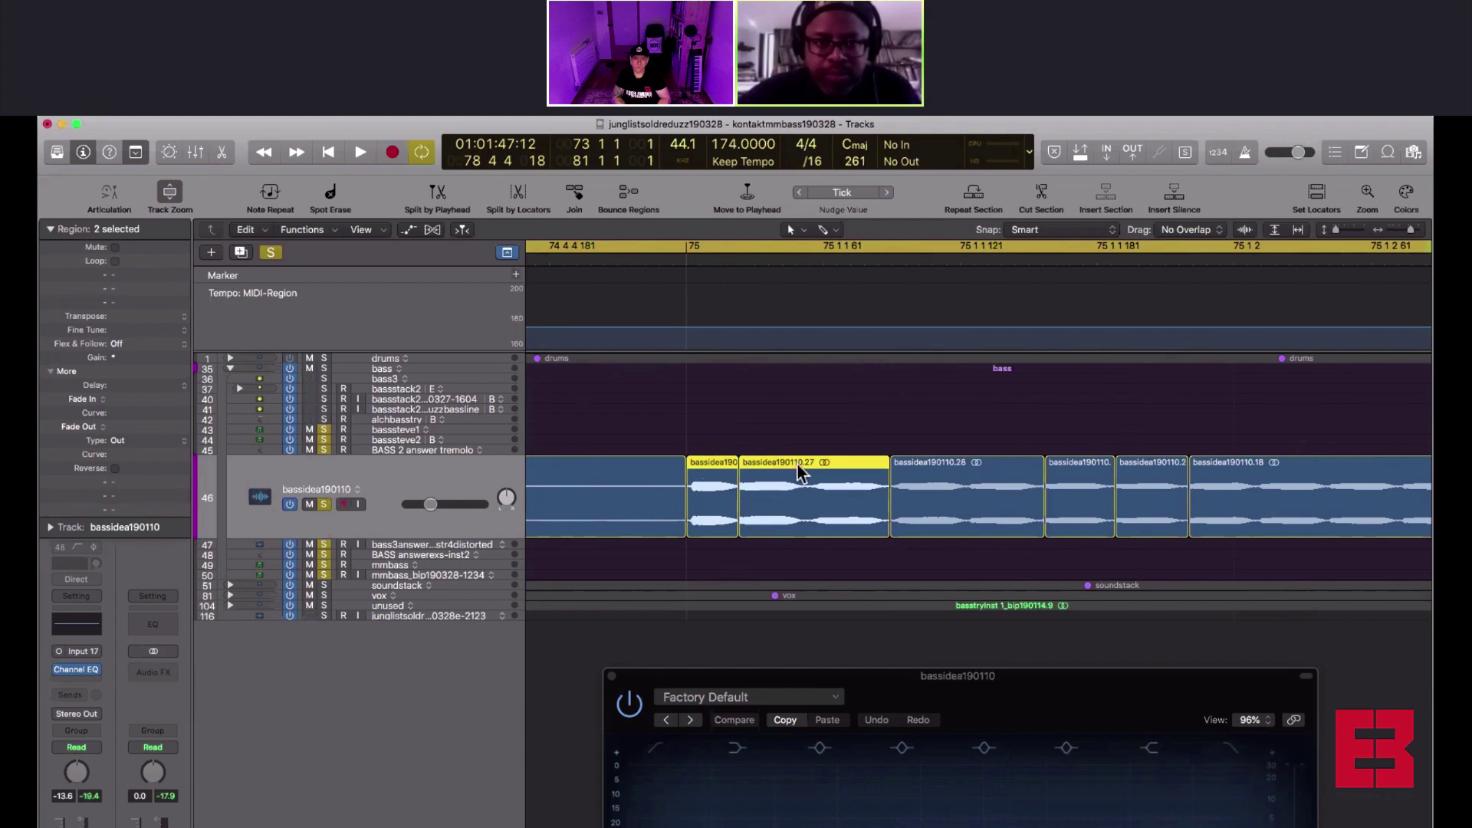
pyautogui.moveTo(115, 358)
pyautogui.mouseDown()
pyautogui.moveTo(116, 391)
pyautogui.moveTo(124, 374)
pyautogui.mouseUp()
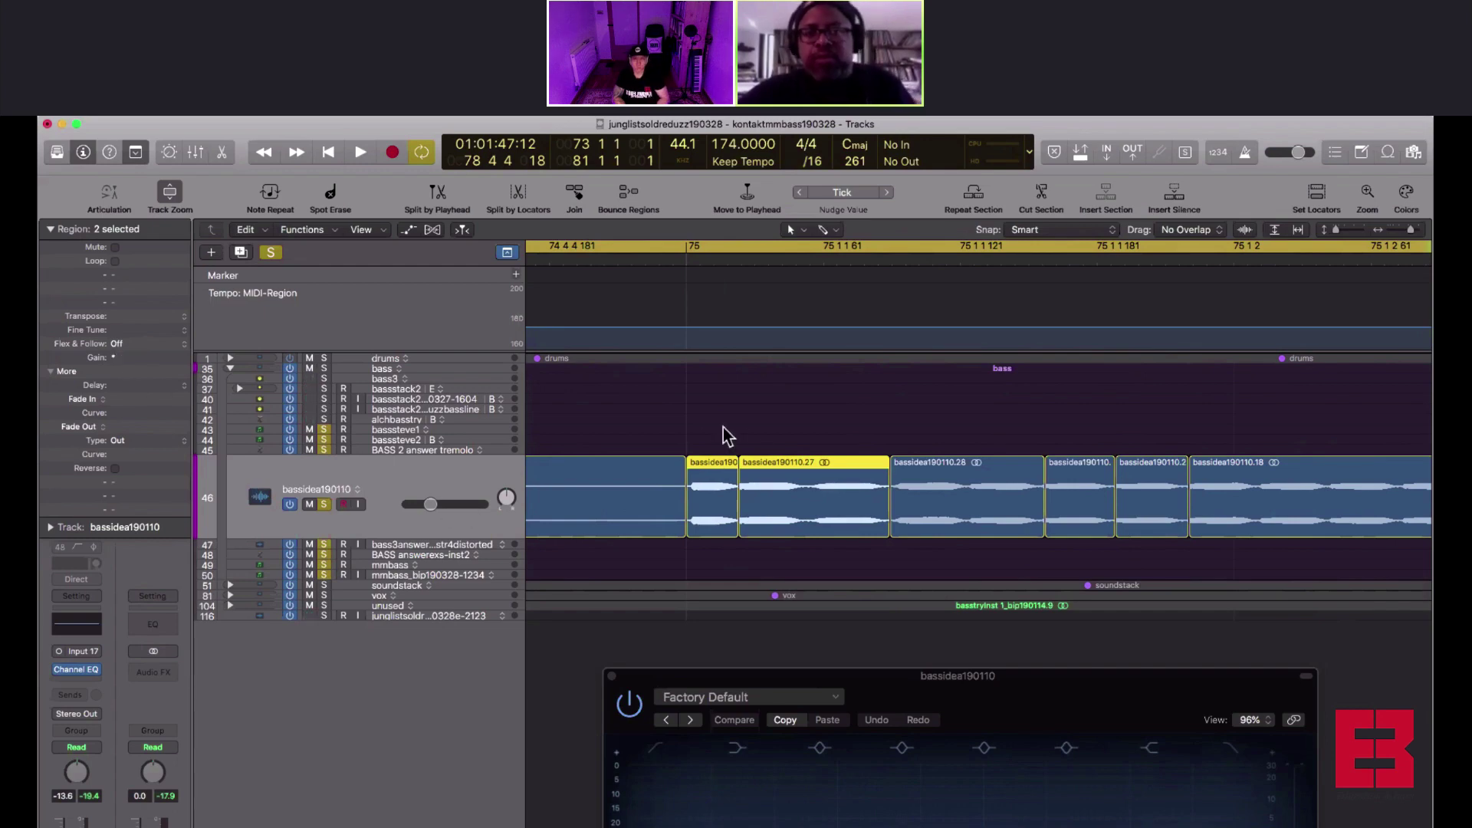
pyautogui.click(773, 440)
# Play back the cycled section to audition the softened bass attack at bar 75
pyautogui.scroll(-5, 775, 448)
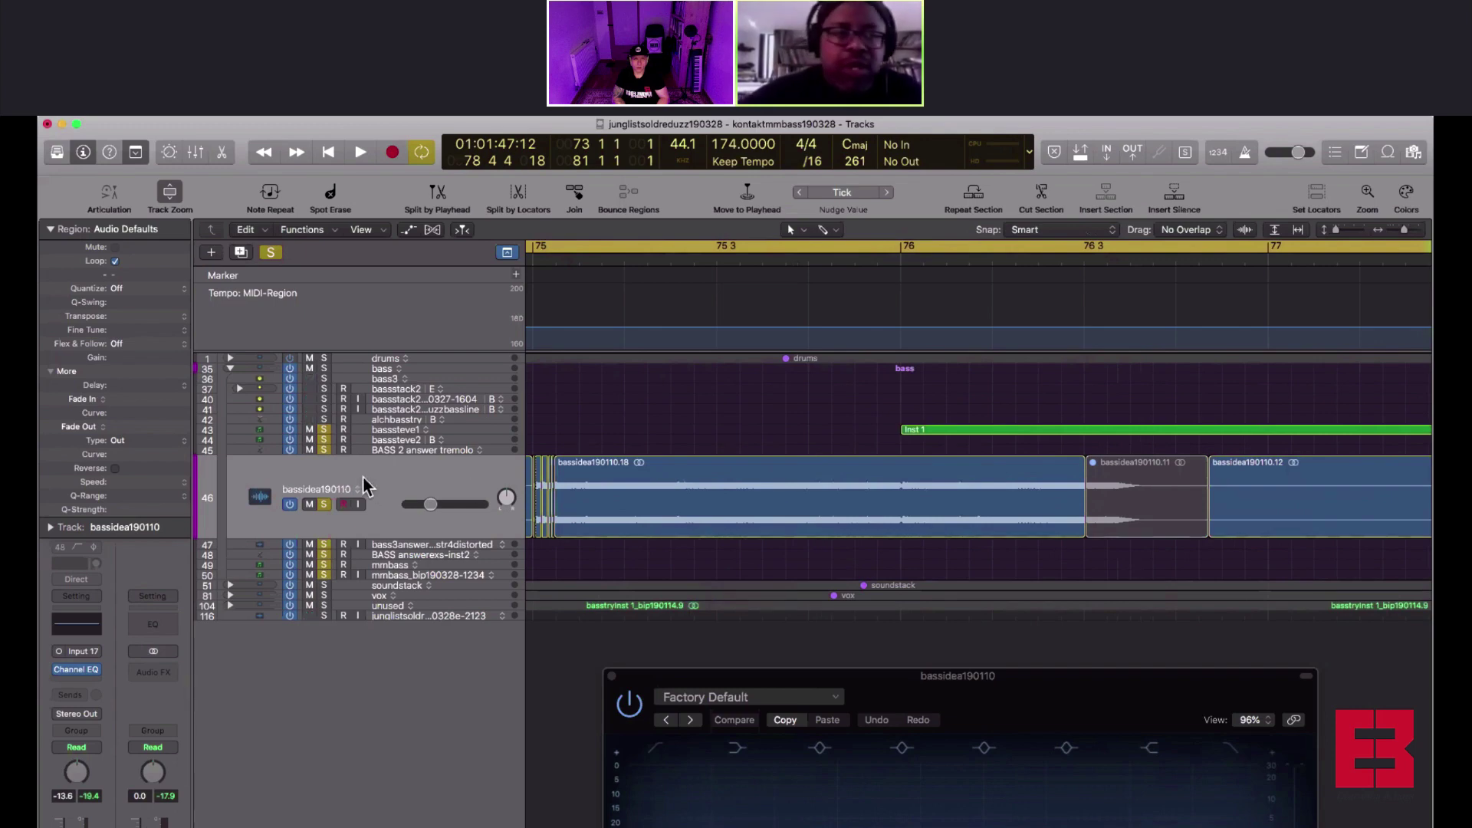
pyautogui.press('space')
pyautogui.scroll(-5, 609, 495)
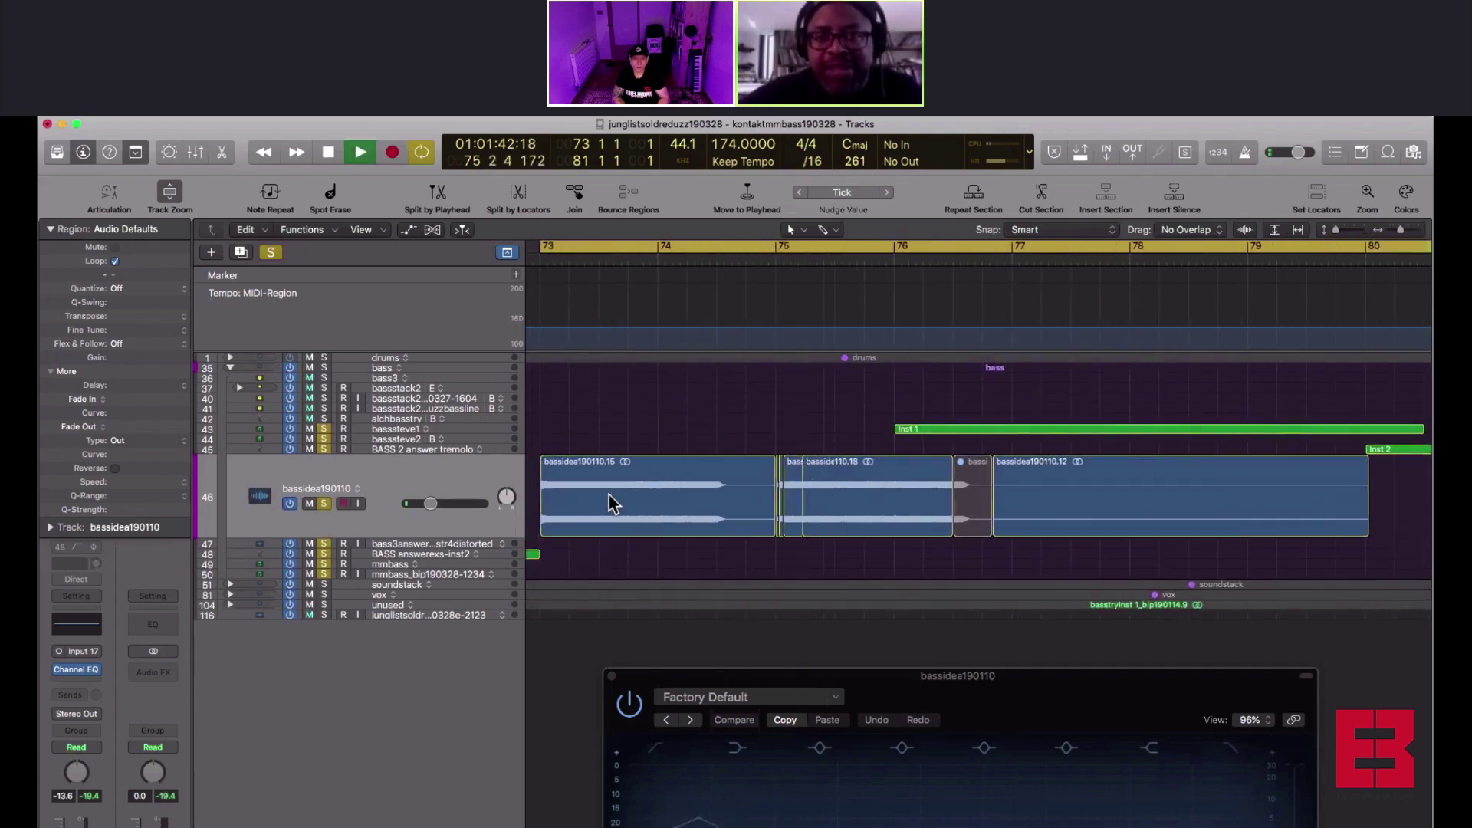
pyautogui.scroll(8, 739, 439)
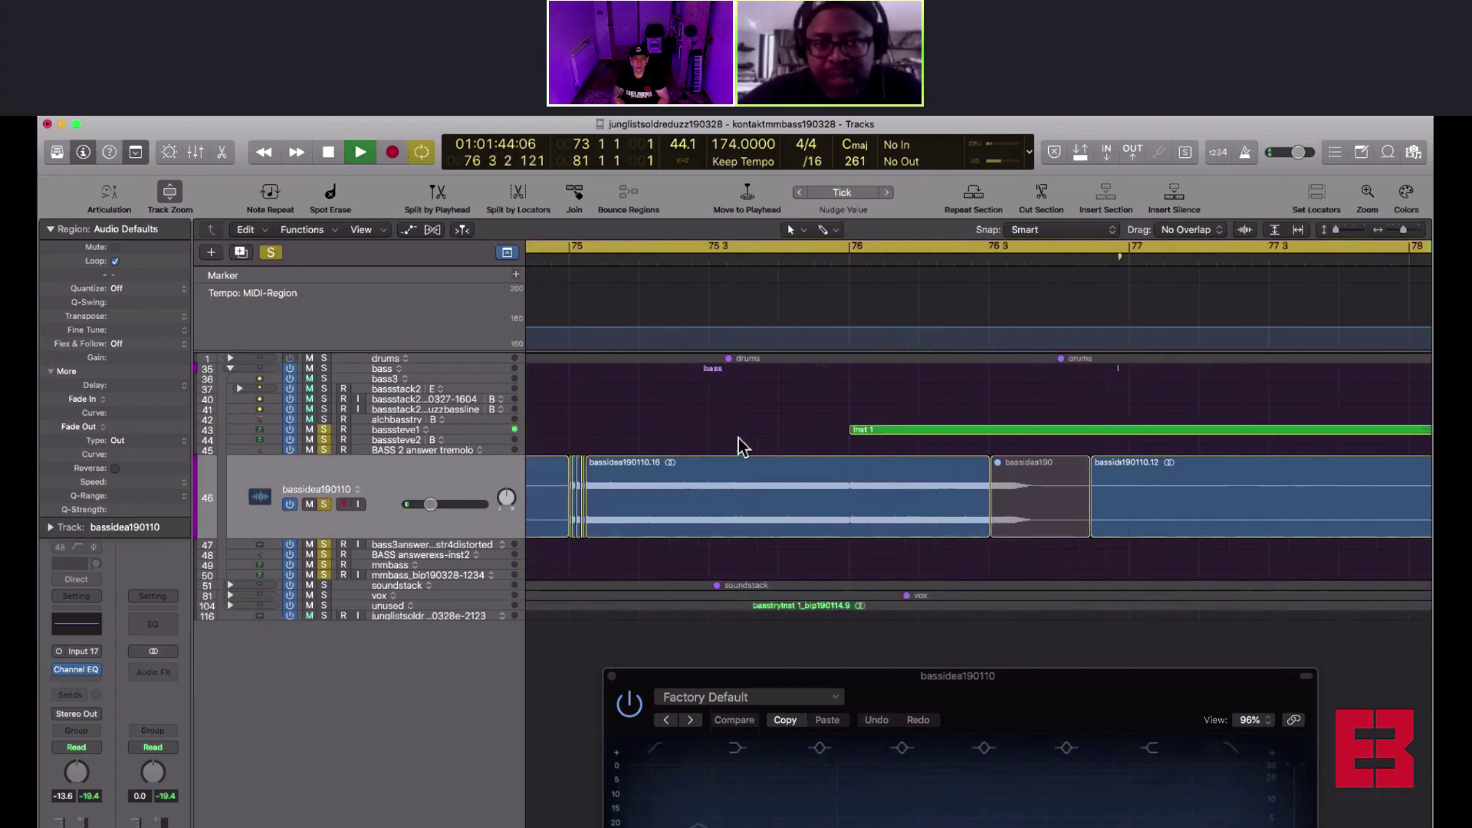
pyautogui.hscroll(-5, 738, 438)
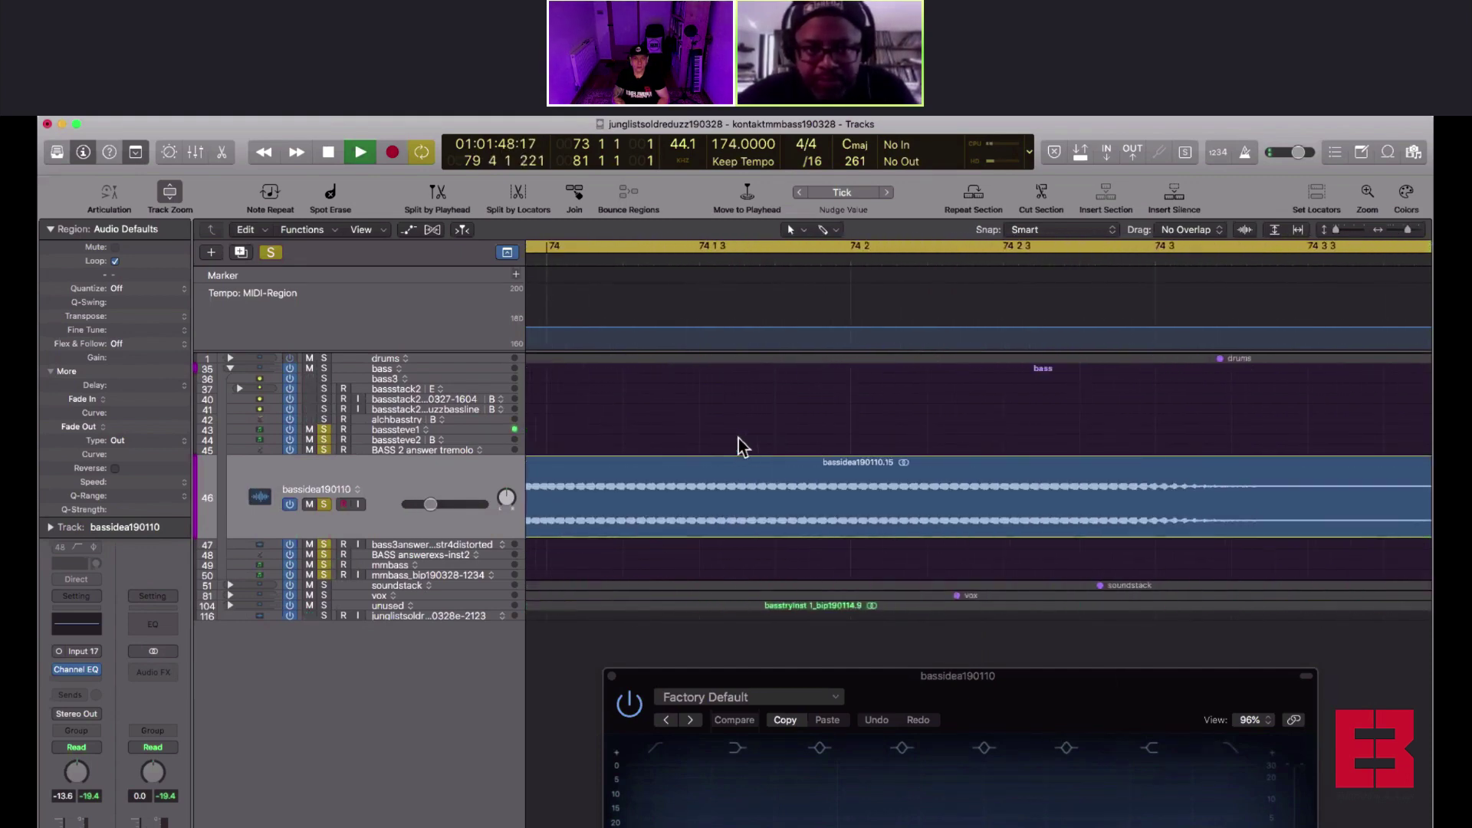
pyautogui.press('space')
# Extend the playback cycle range to bars 65 to 81 and start playback from bar 65
pyautogui.press('super+Left')
pyautogui.press('super+Left')
pyautogui.press('super+Left')
pyautogui.press('super+Left')
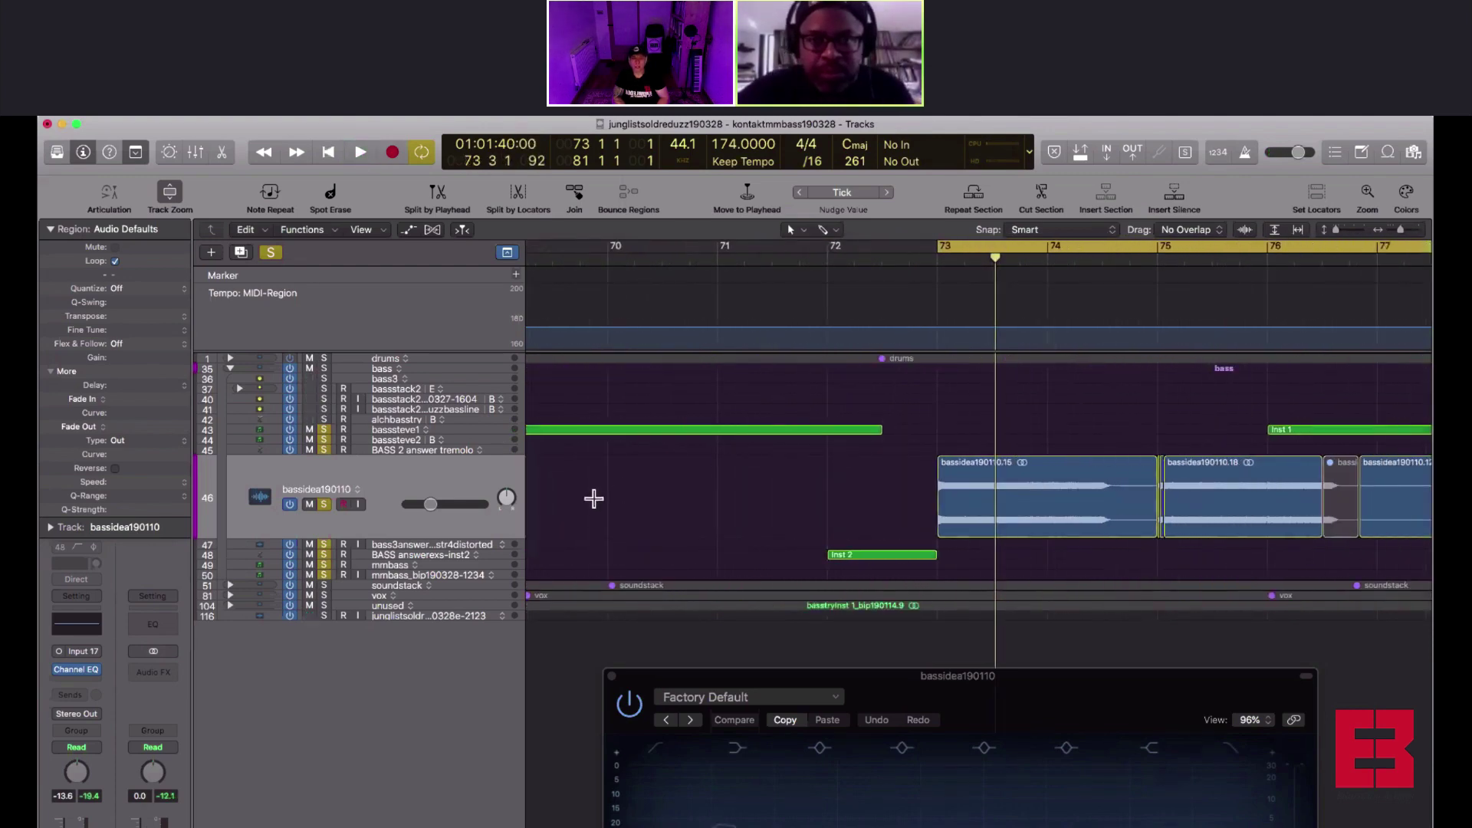
pyautogui.press('super+Left')
pyautogui.press('super+Left')
pyautogui.hscroll(5, 828, 406)
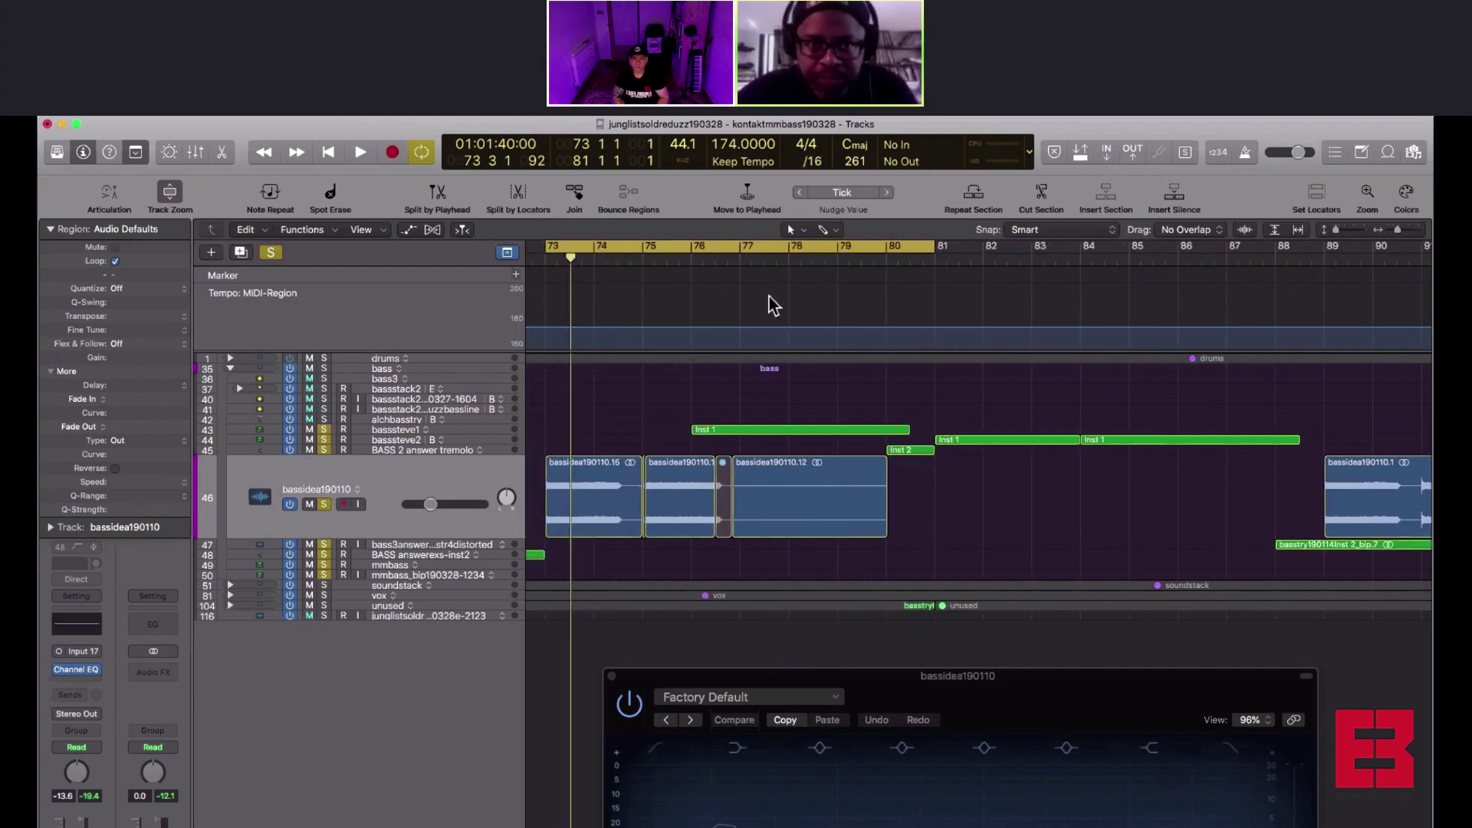
pyautogui.hscroll(-3, 770, 305)
pyautogui.hscroll(-5, 771, 306)
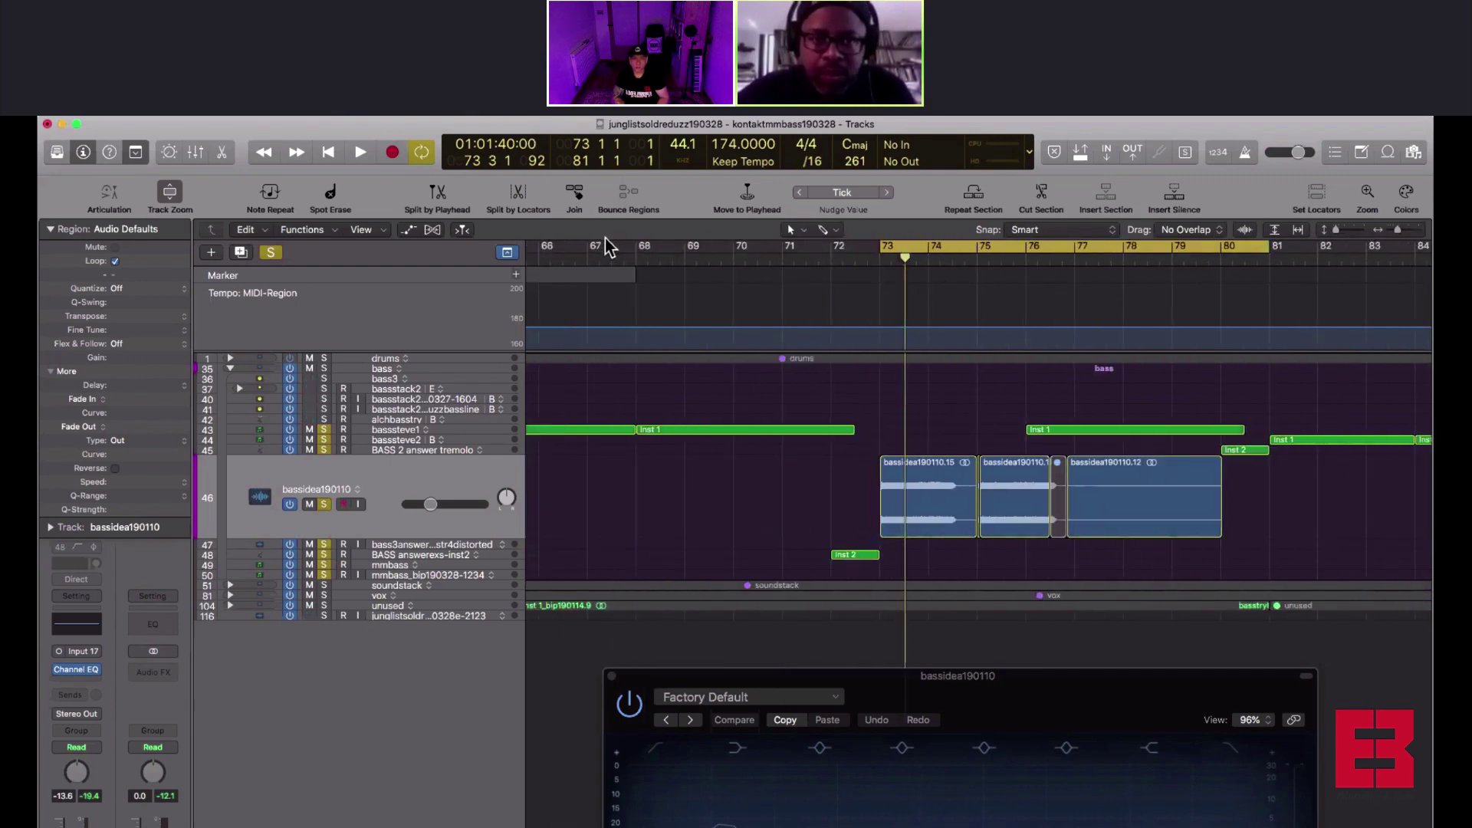
pyautogui.hscroll(-6, 690, 246)
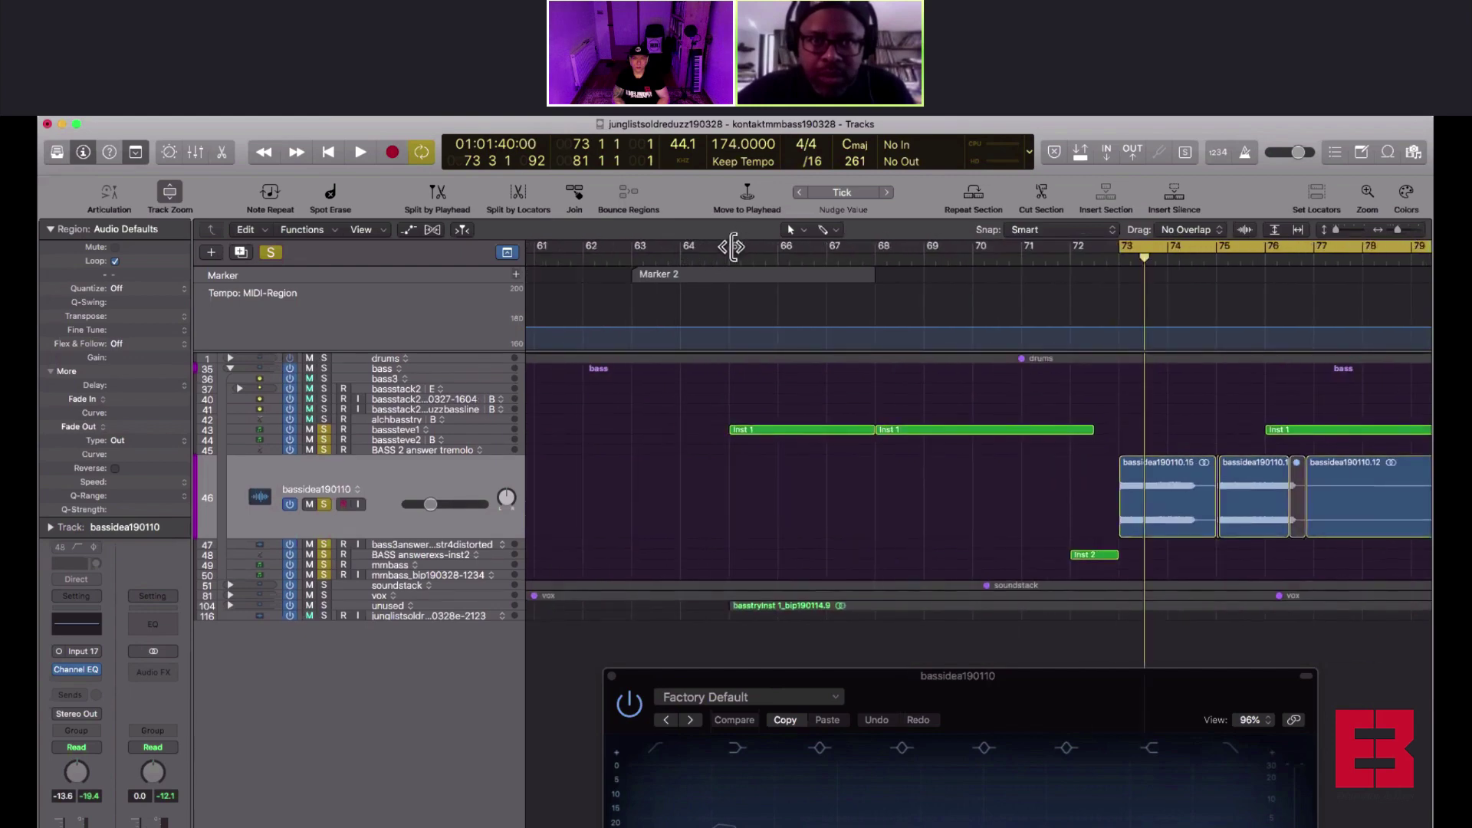
pyautogui.click(733, 246)
pyautogui.press('space')
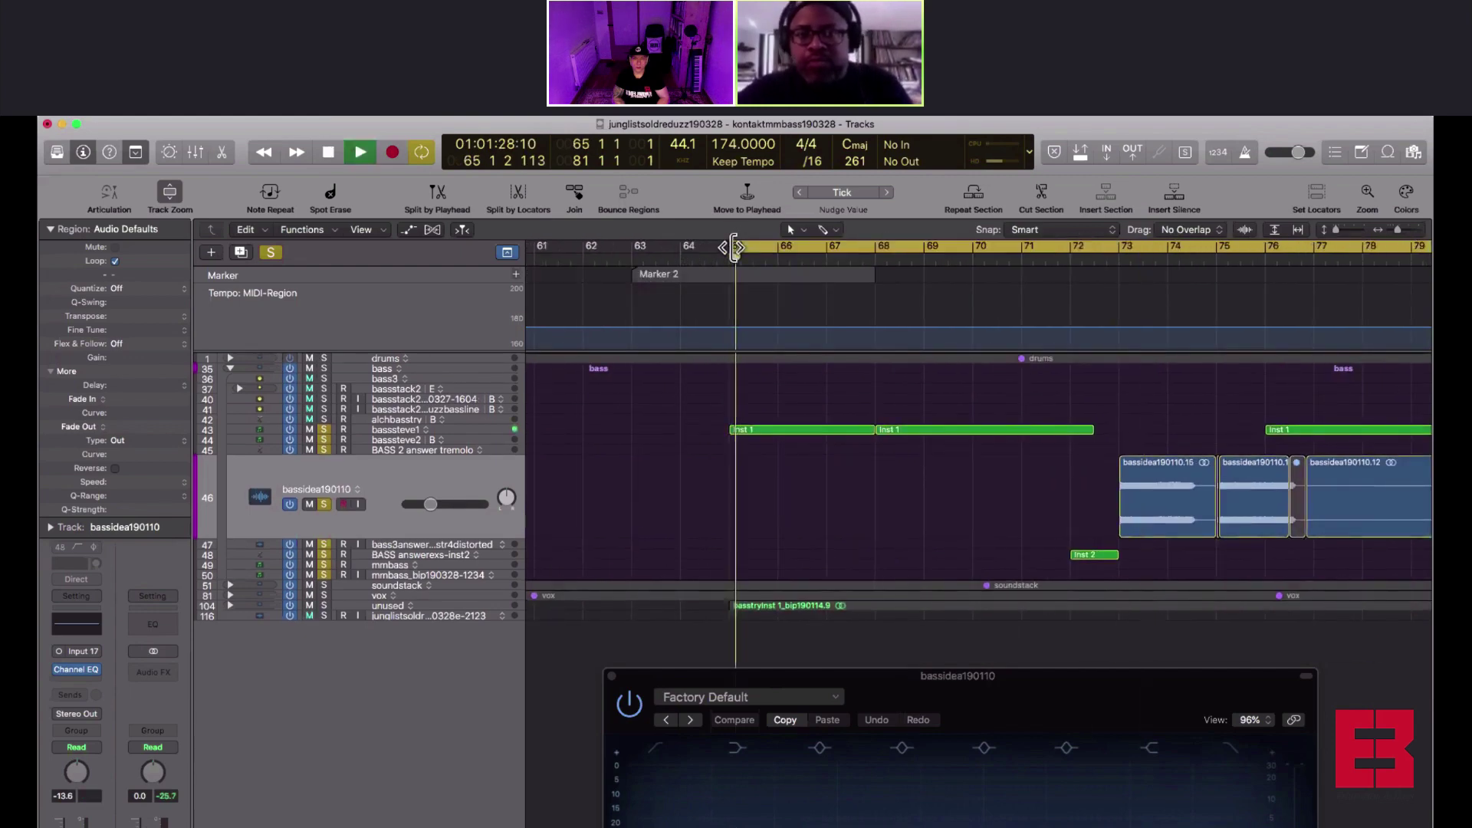
# Open the SubBoomBass instrument on the basssteve1 track and review its available play modes
pyautogui.click(461, 429)
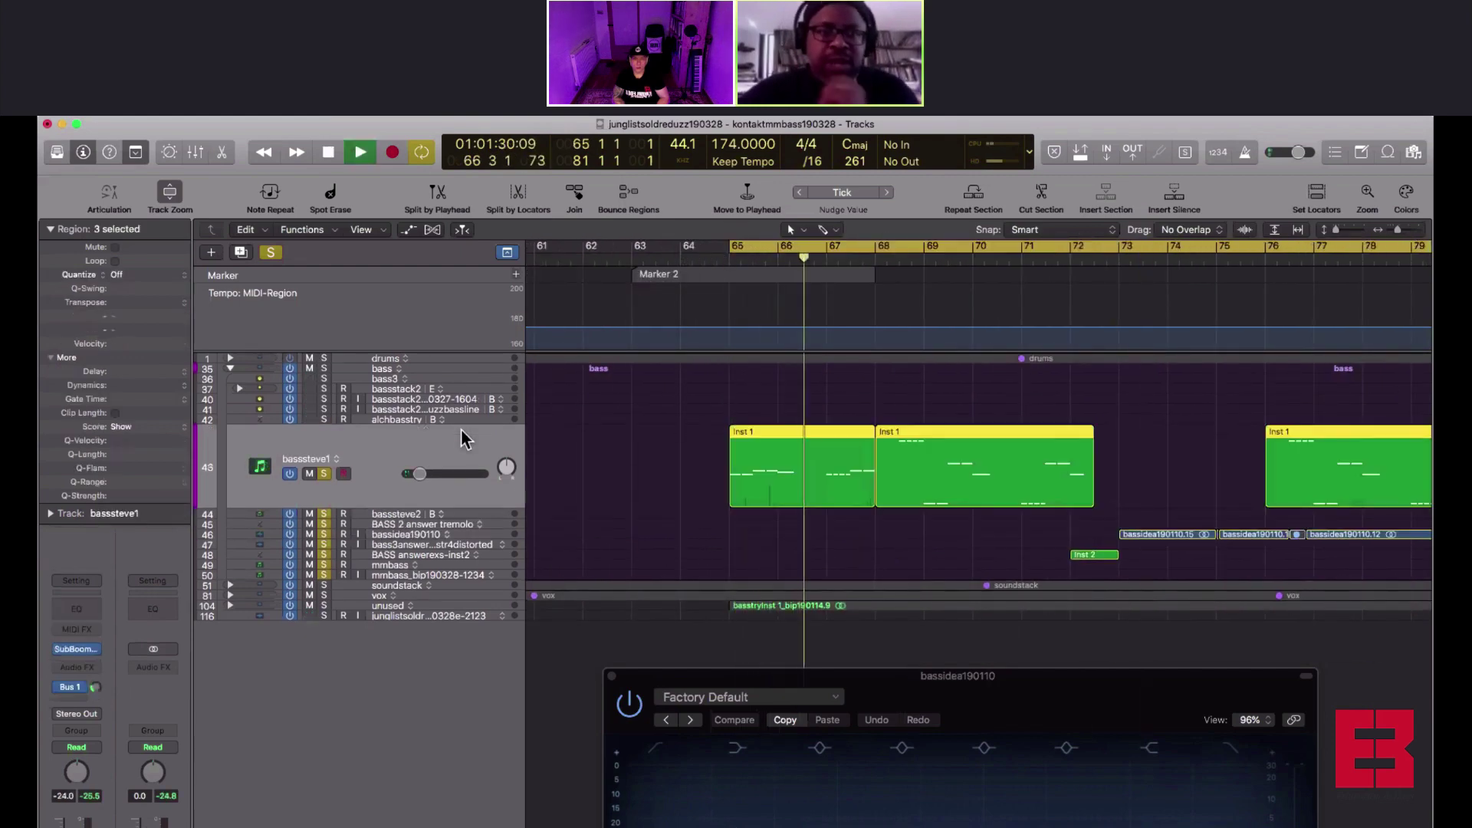
pyautogui.click(77, 650)
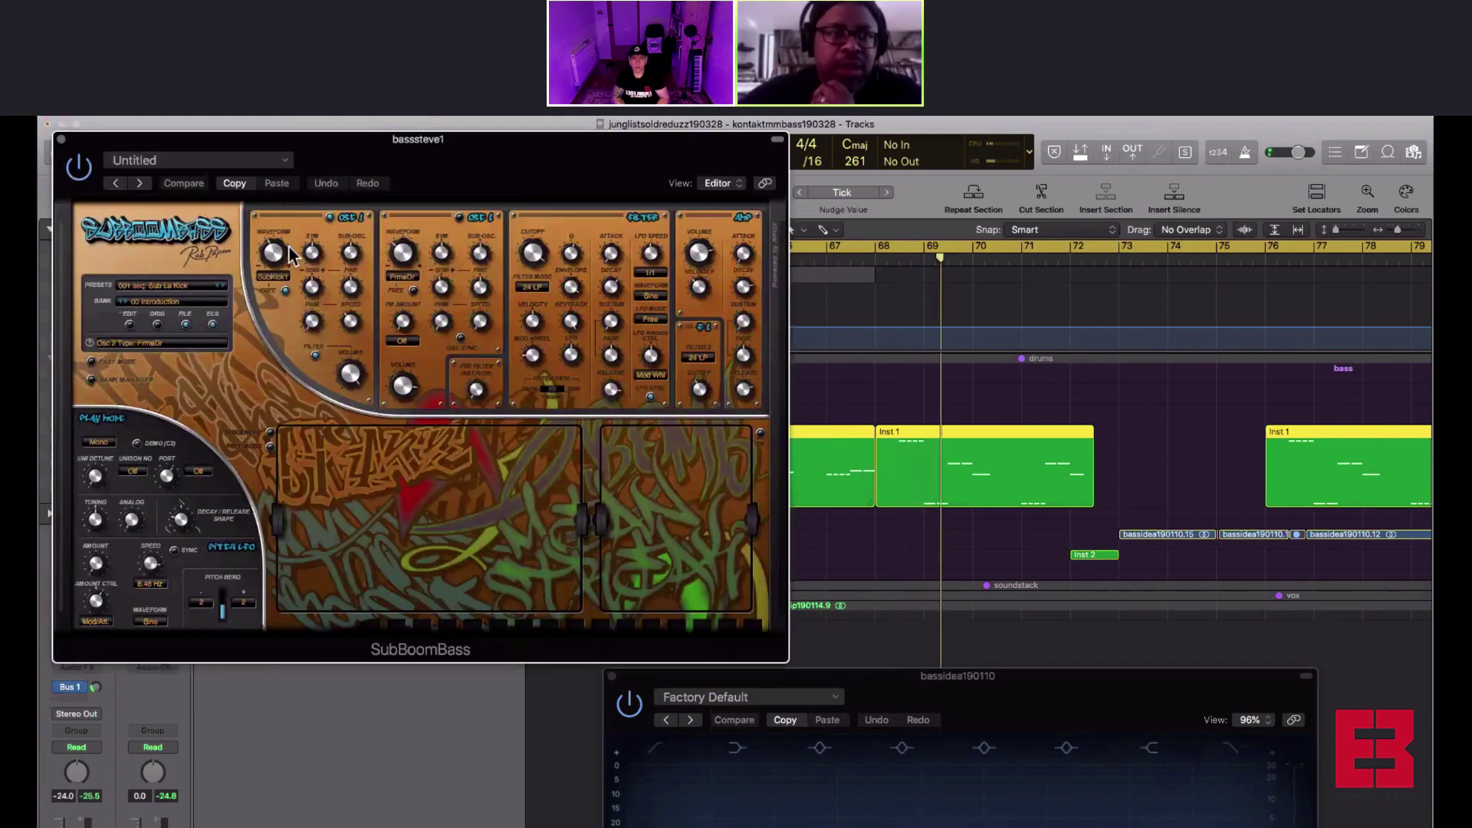
pyautogui.click(102, 444)
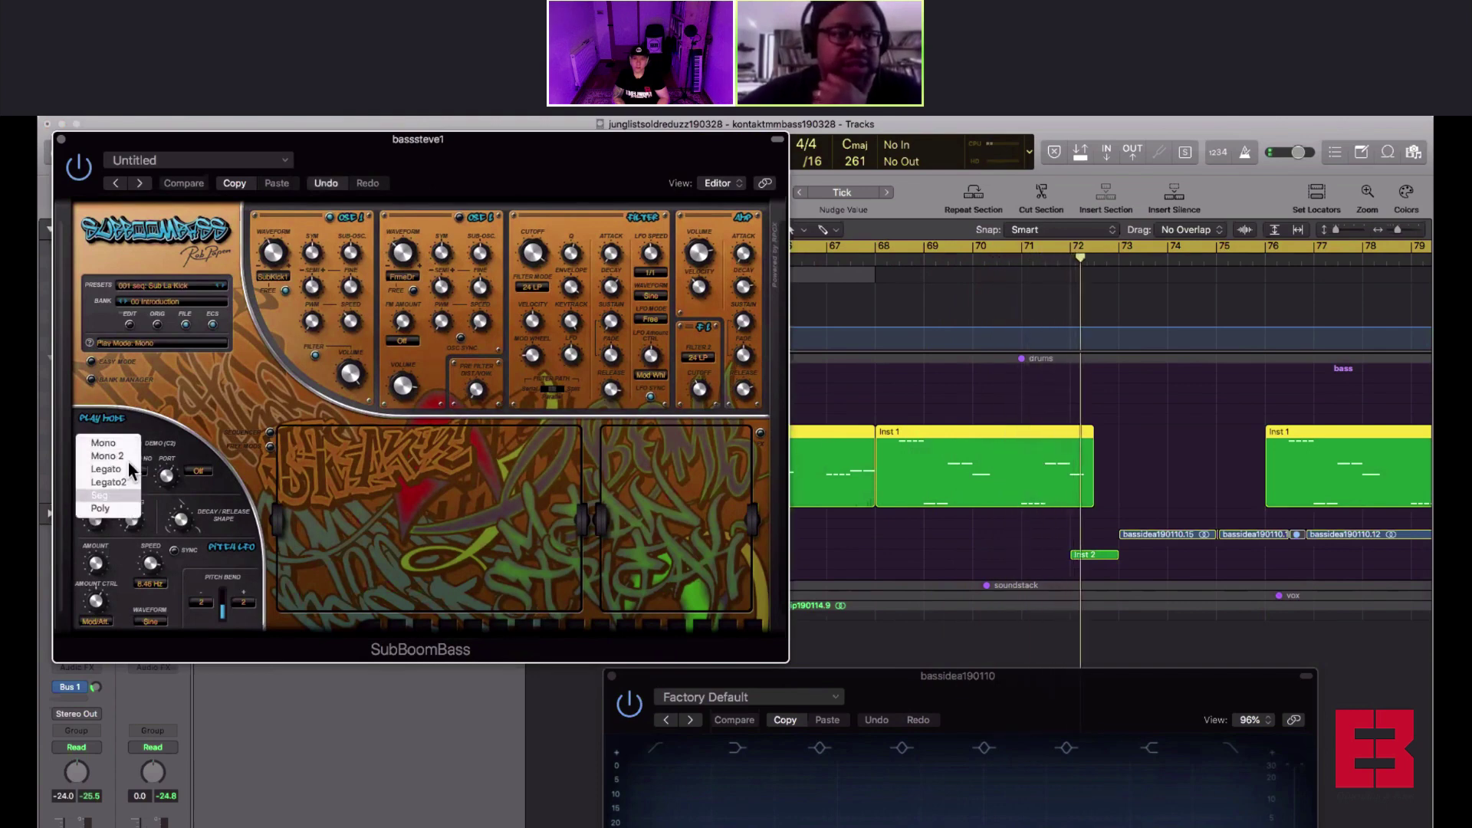
pyautogui.click(173, 380)
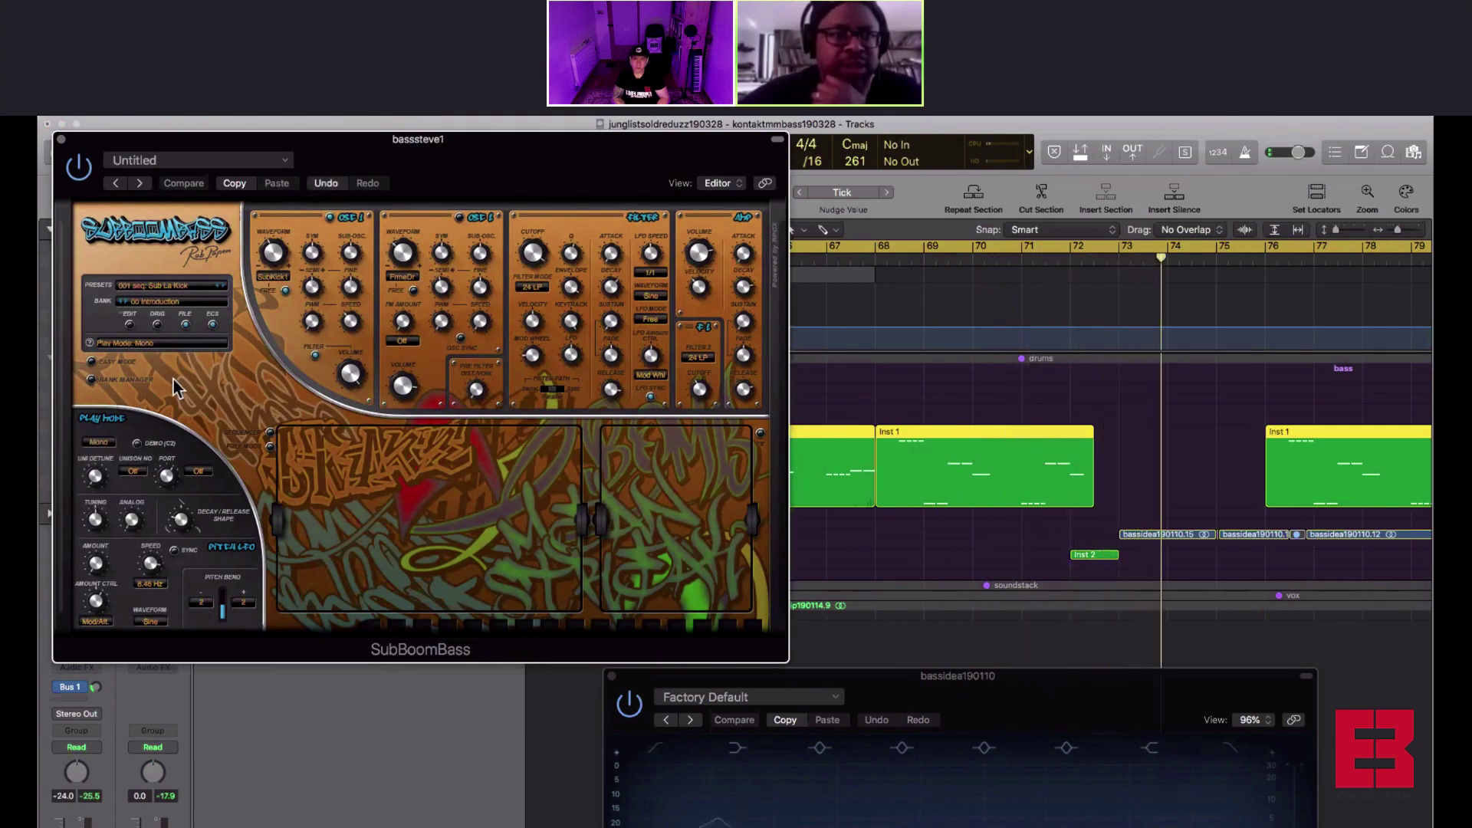
# Reveal SubBoomBass's effects section, set the FX 1 type to None and keep the play mode at Mono
pyautogui.click(760, 435)
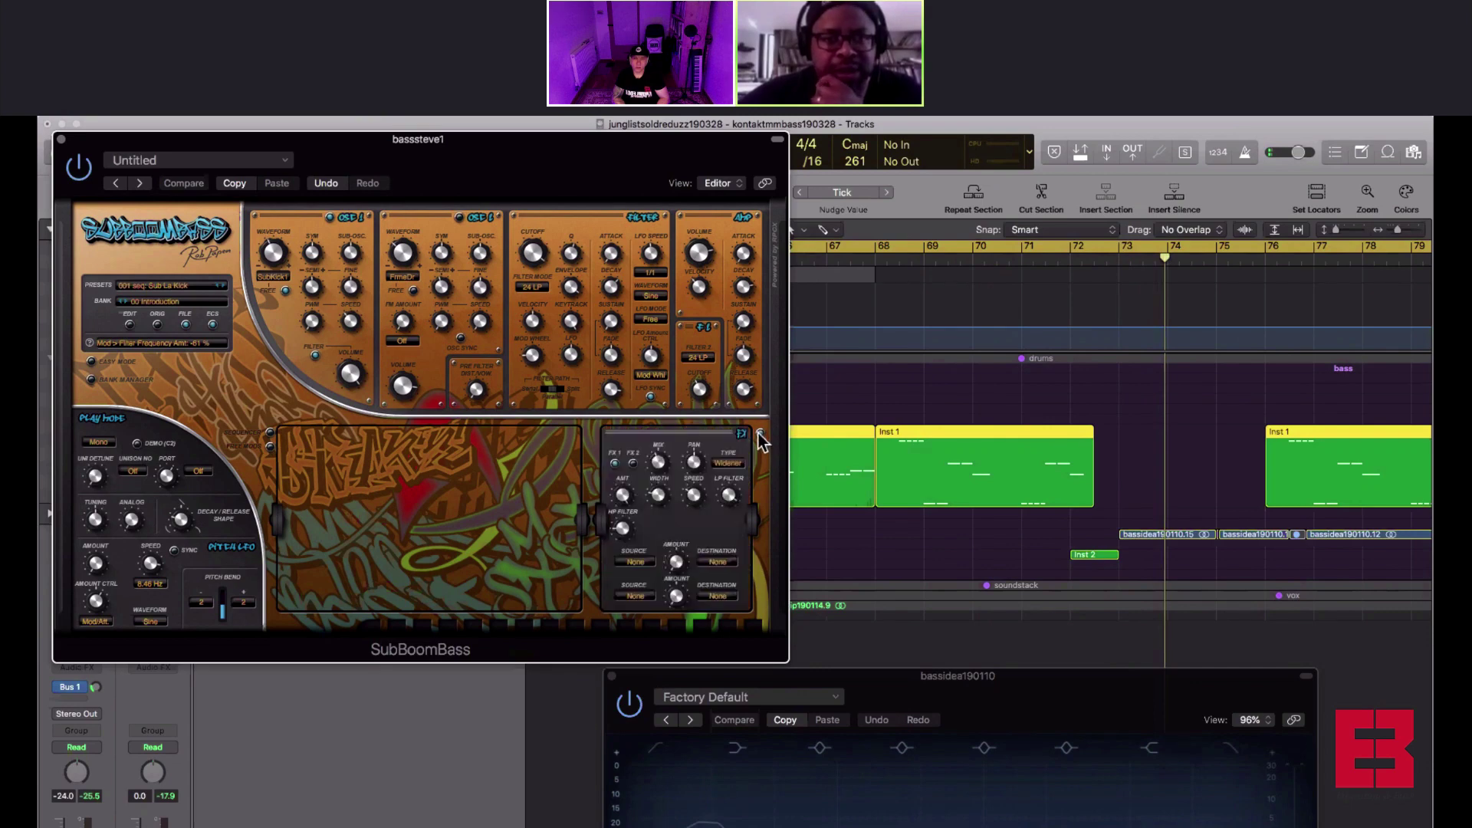
pyautogui.click(738, 464)
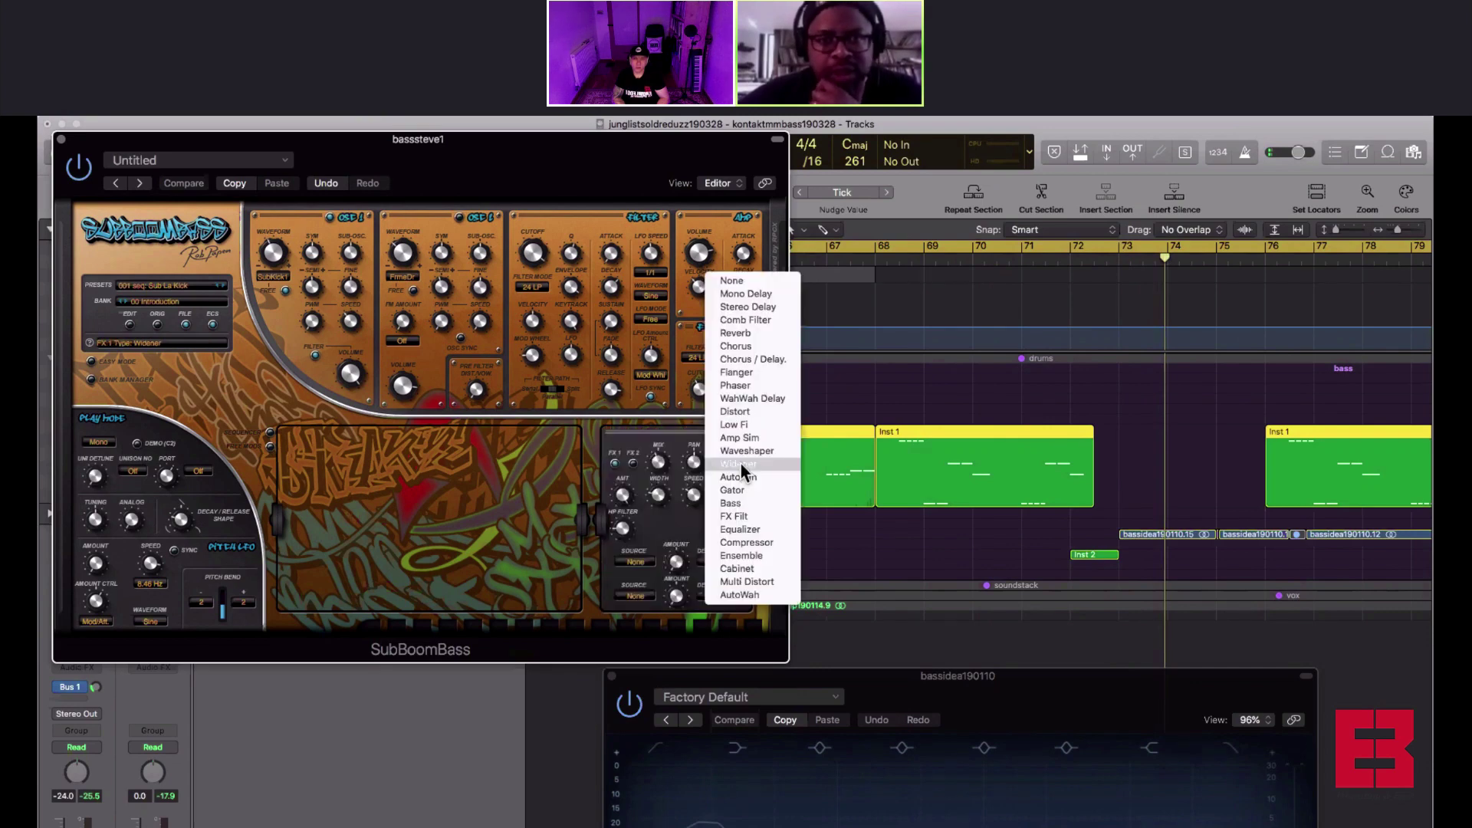
pyautogui.click(752, 280)
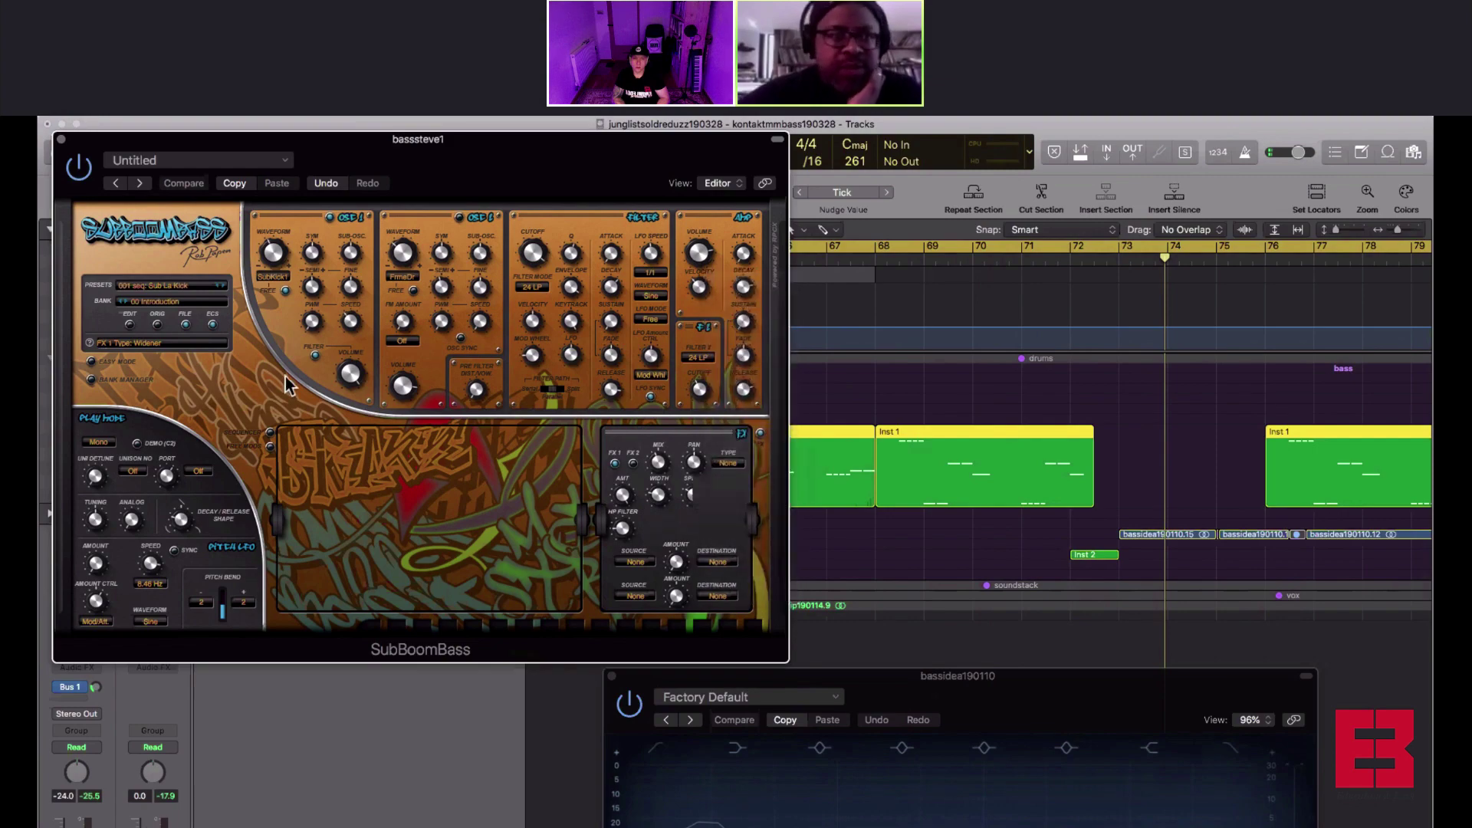
pyautogui.click(102, 444)
pyautogui.click(102, 444)
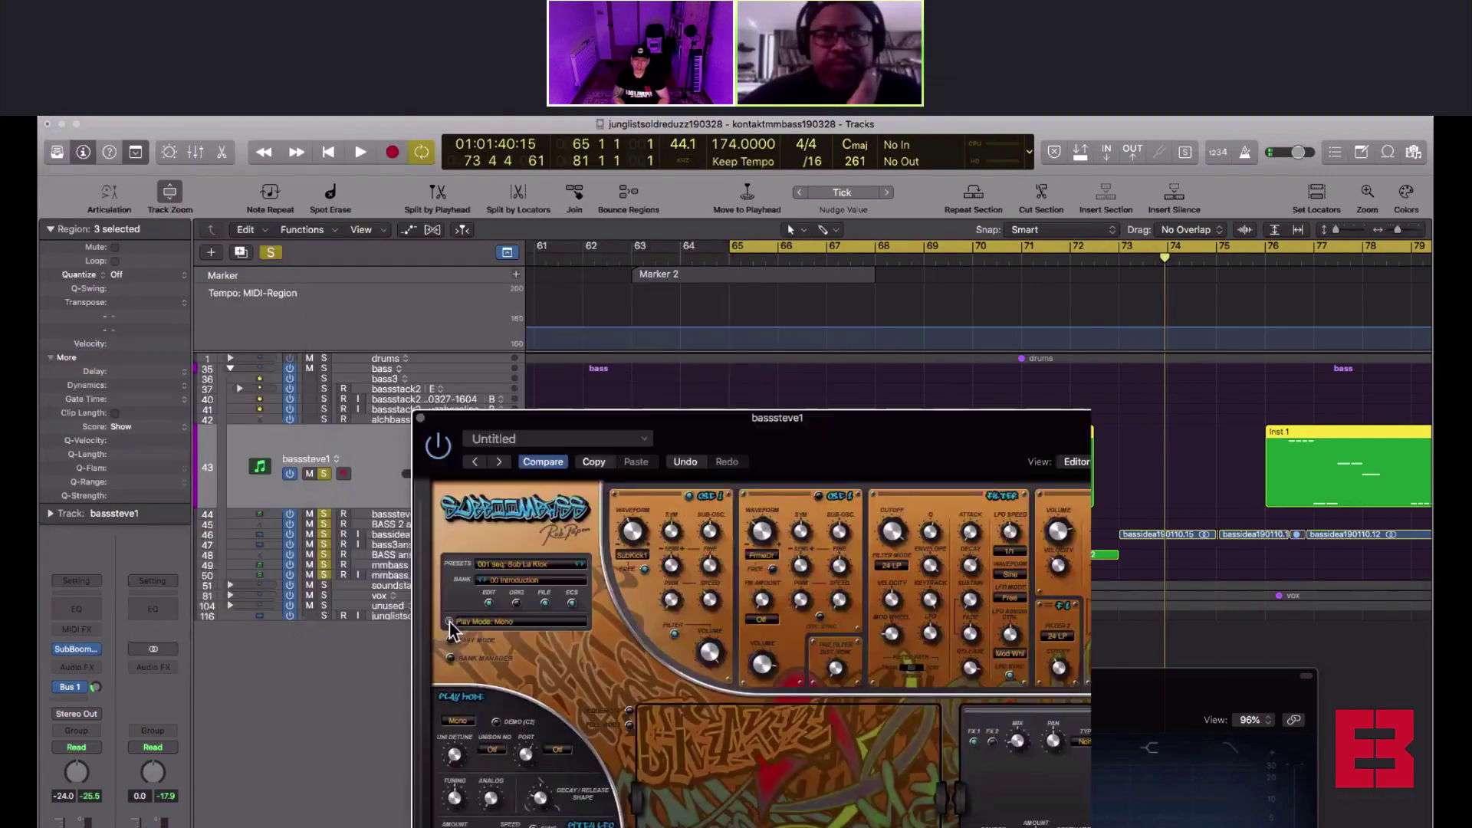
# Move the SubBoomBass window clear of the tracks and bring up the bassidea190110 track's regions around bars 73 to 80
pyautogui.moveTo(450, 622); pyautogui.dragTo(455, 632)
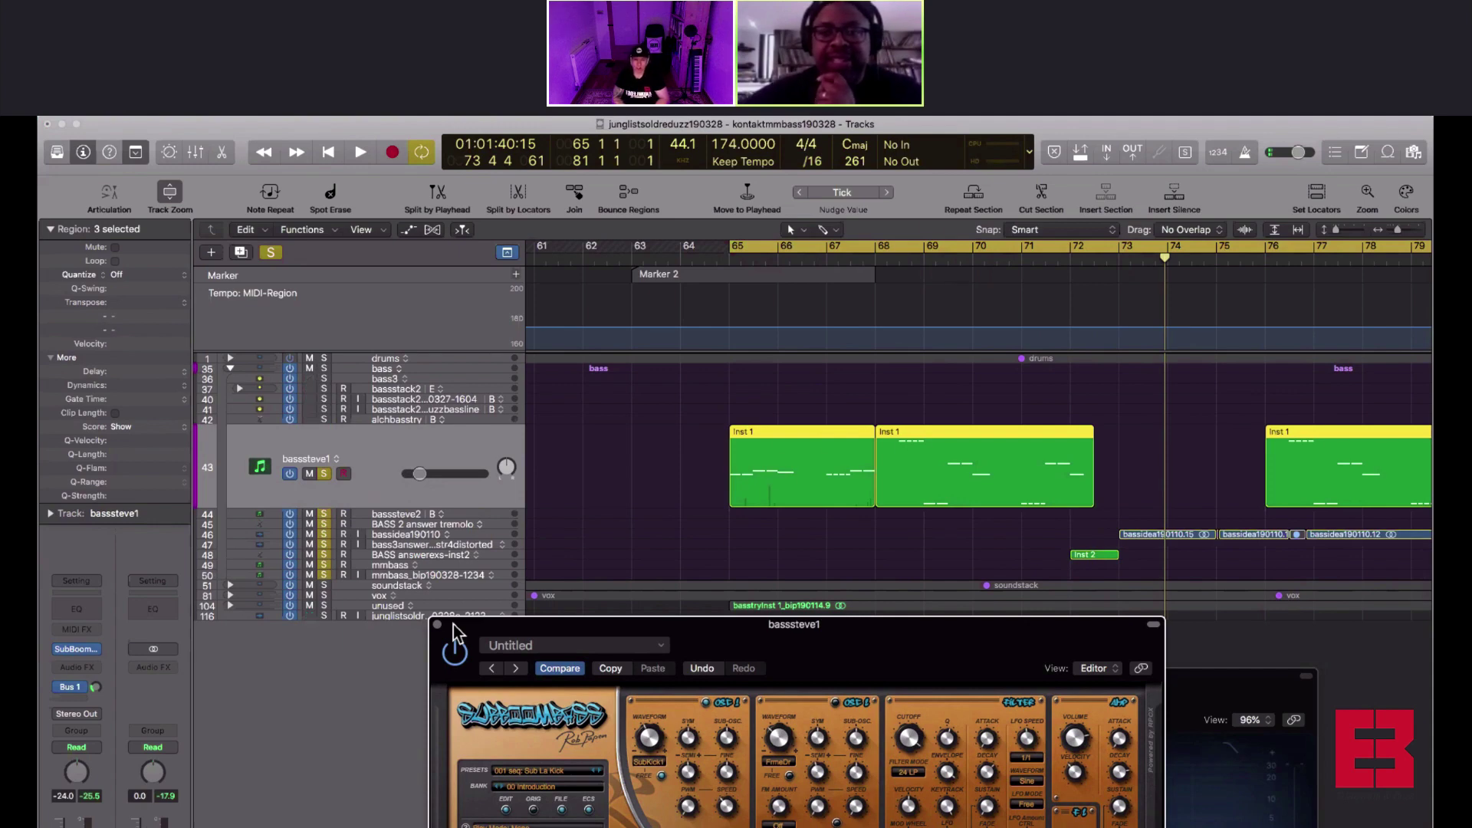
pyautogui.moveTo(741, 645); pyautogui.dragTo(680, 614)
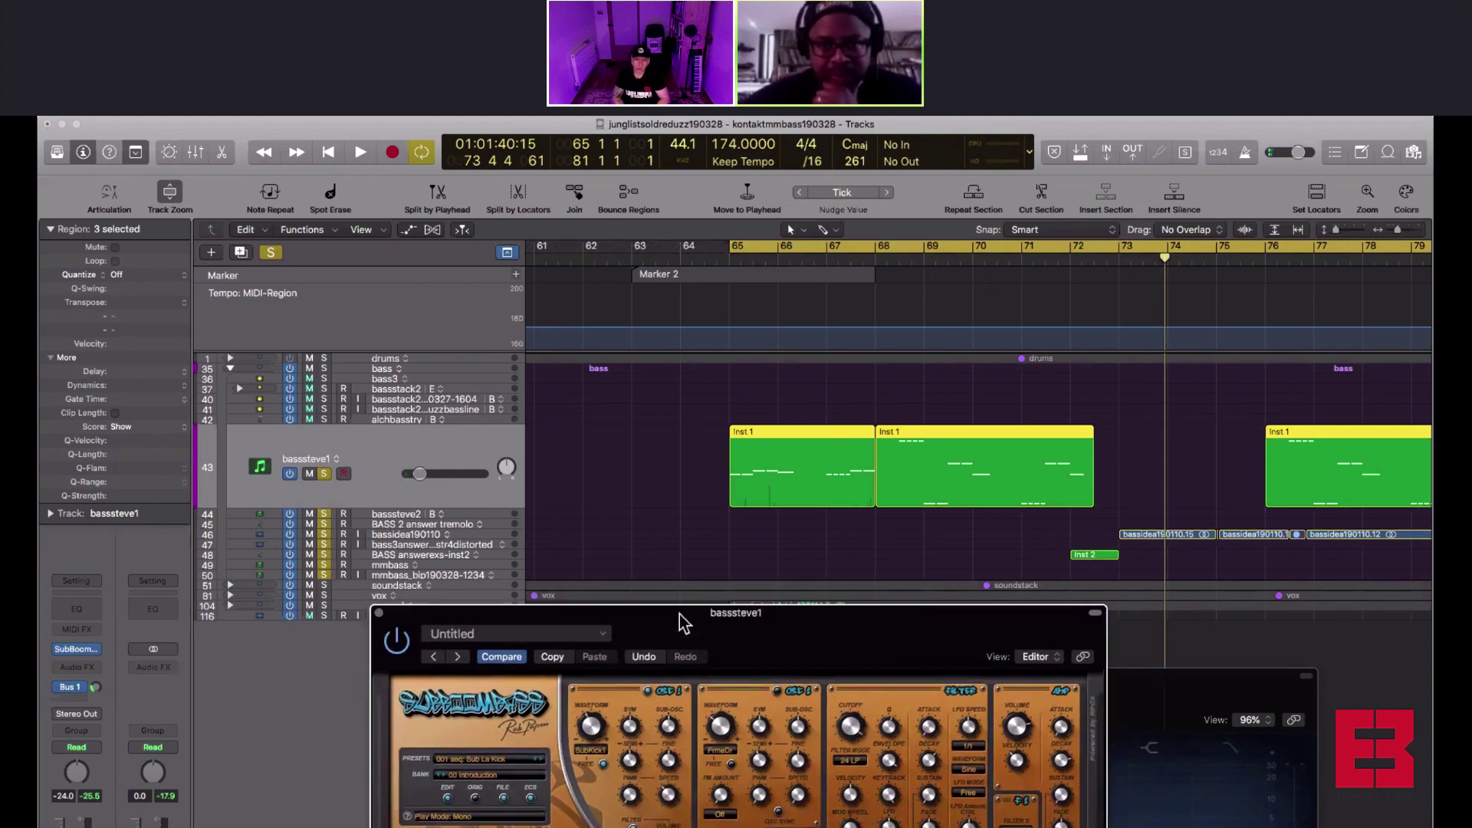
pyautogui.hscroll(6, 803, 506)
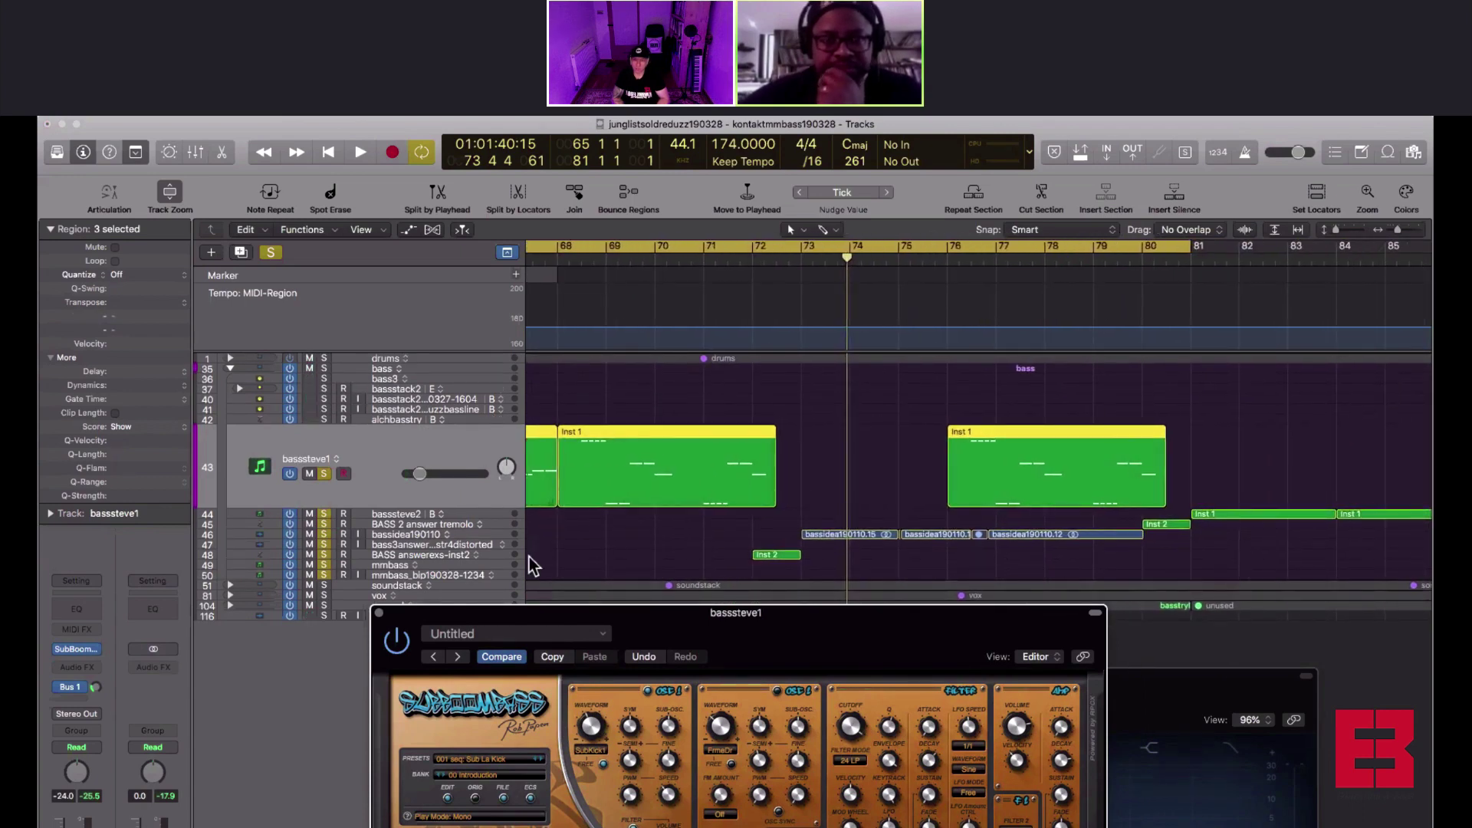
pyautogui.click(474, 537)
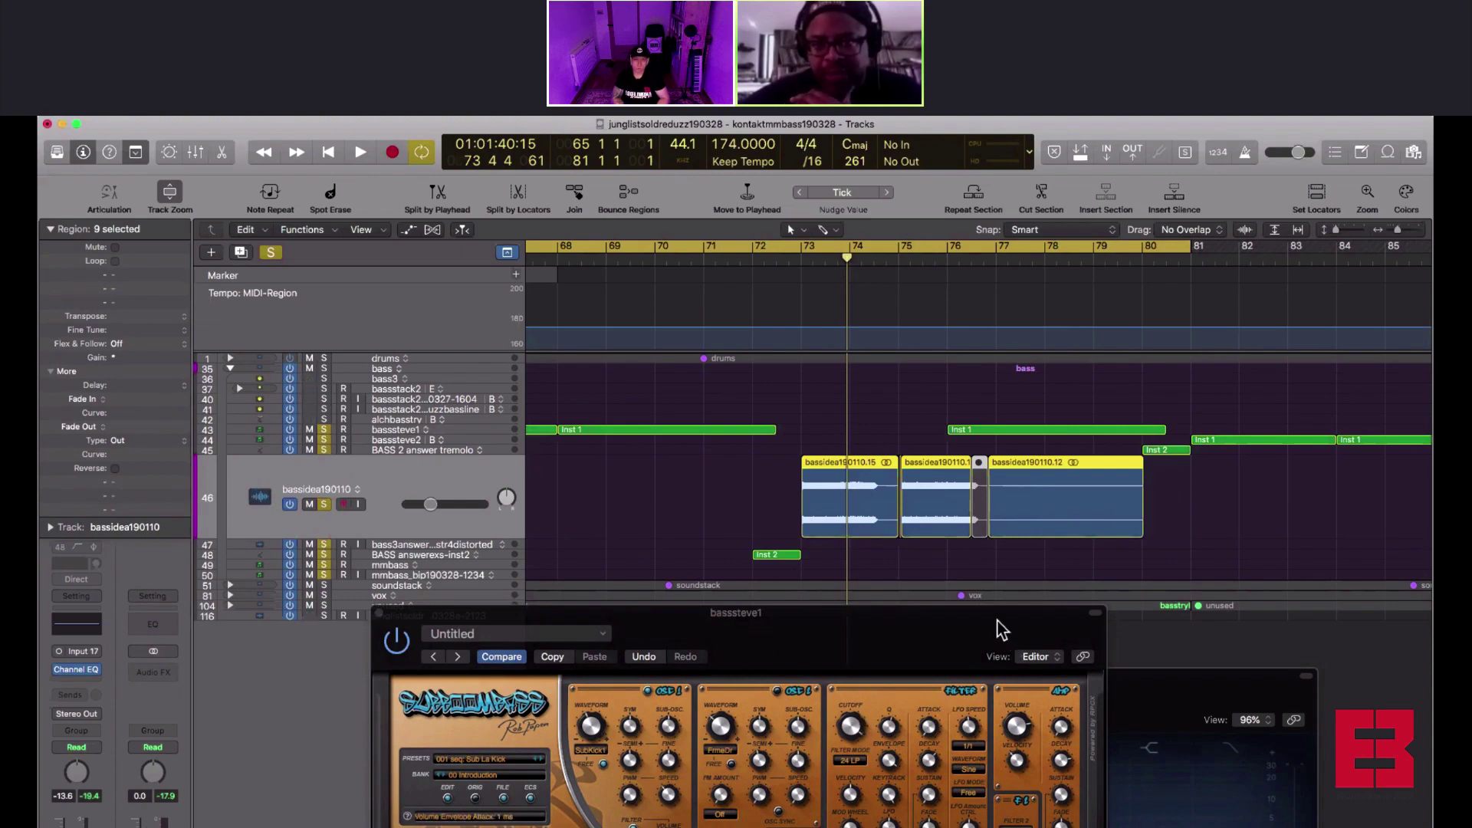
pyautogui.moveTo(997, 621); pyautogui.dragTo(1081, 744)
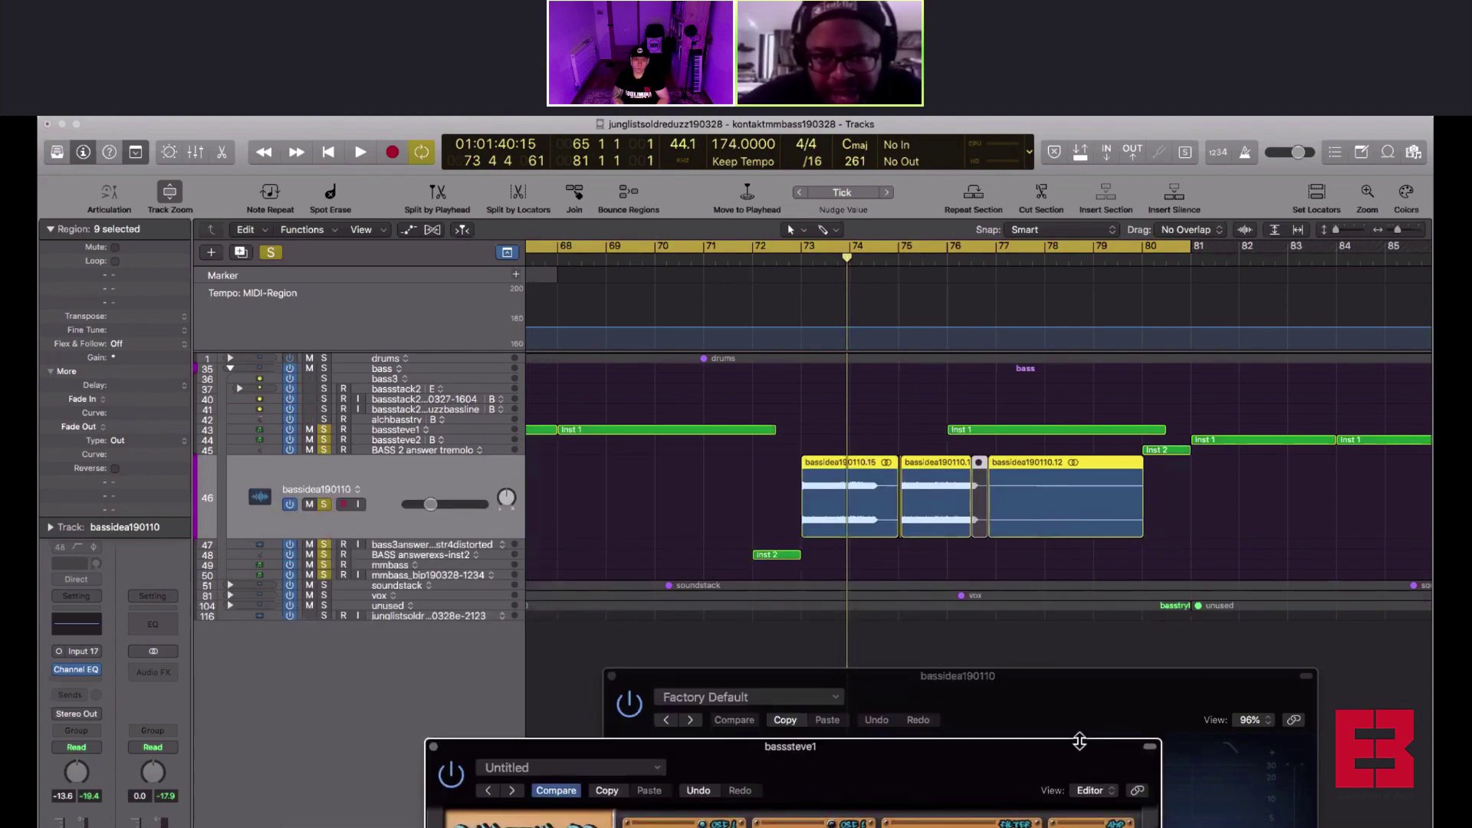
# Select the bassidea190110.15 region at bar 73 and view it within a wider stretch of the arrangement
pyautogui.click(752, 499)
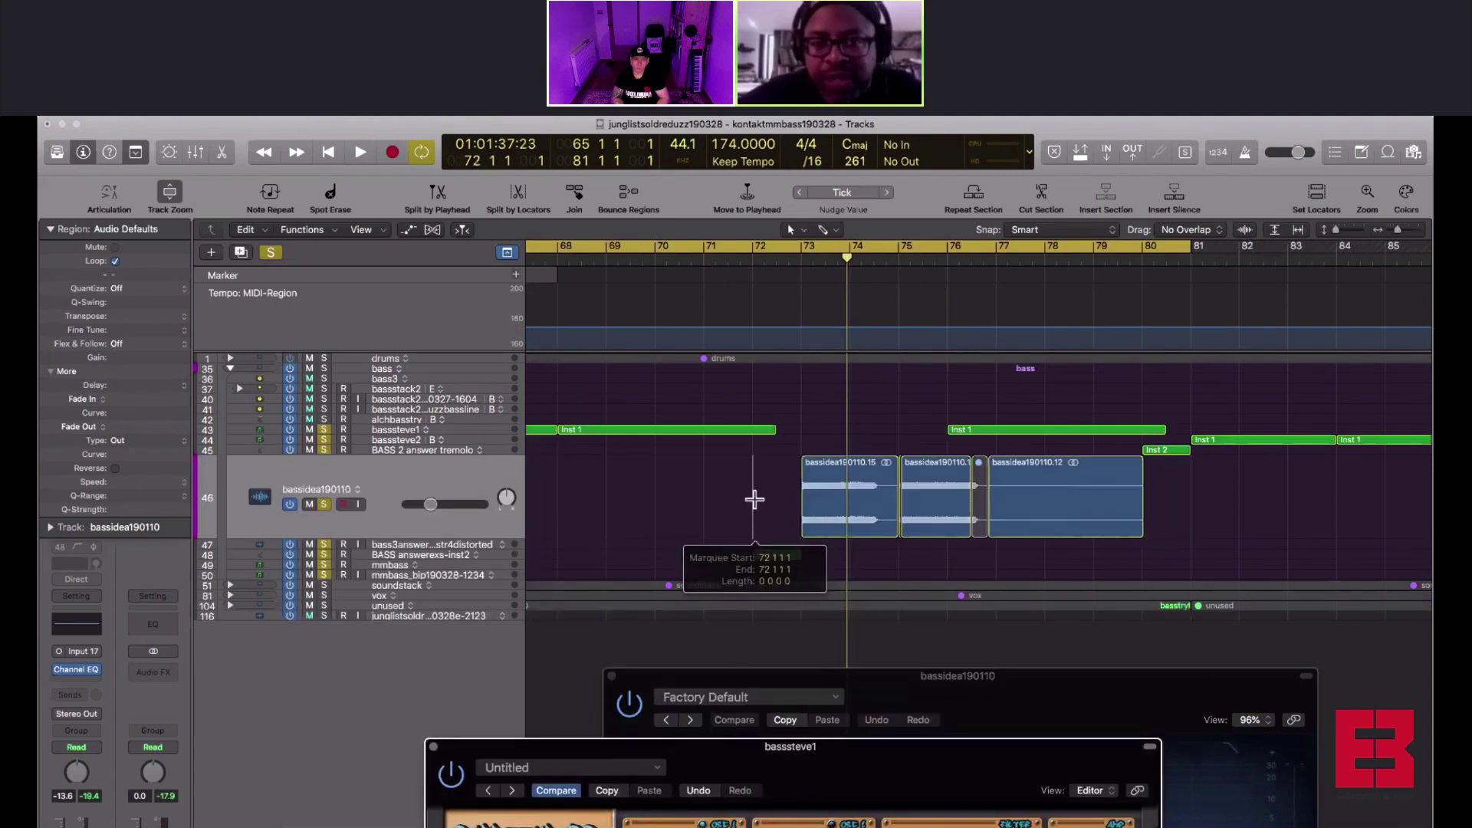
pyautogui.click(811, 476)
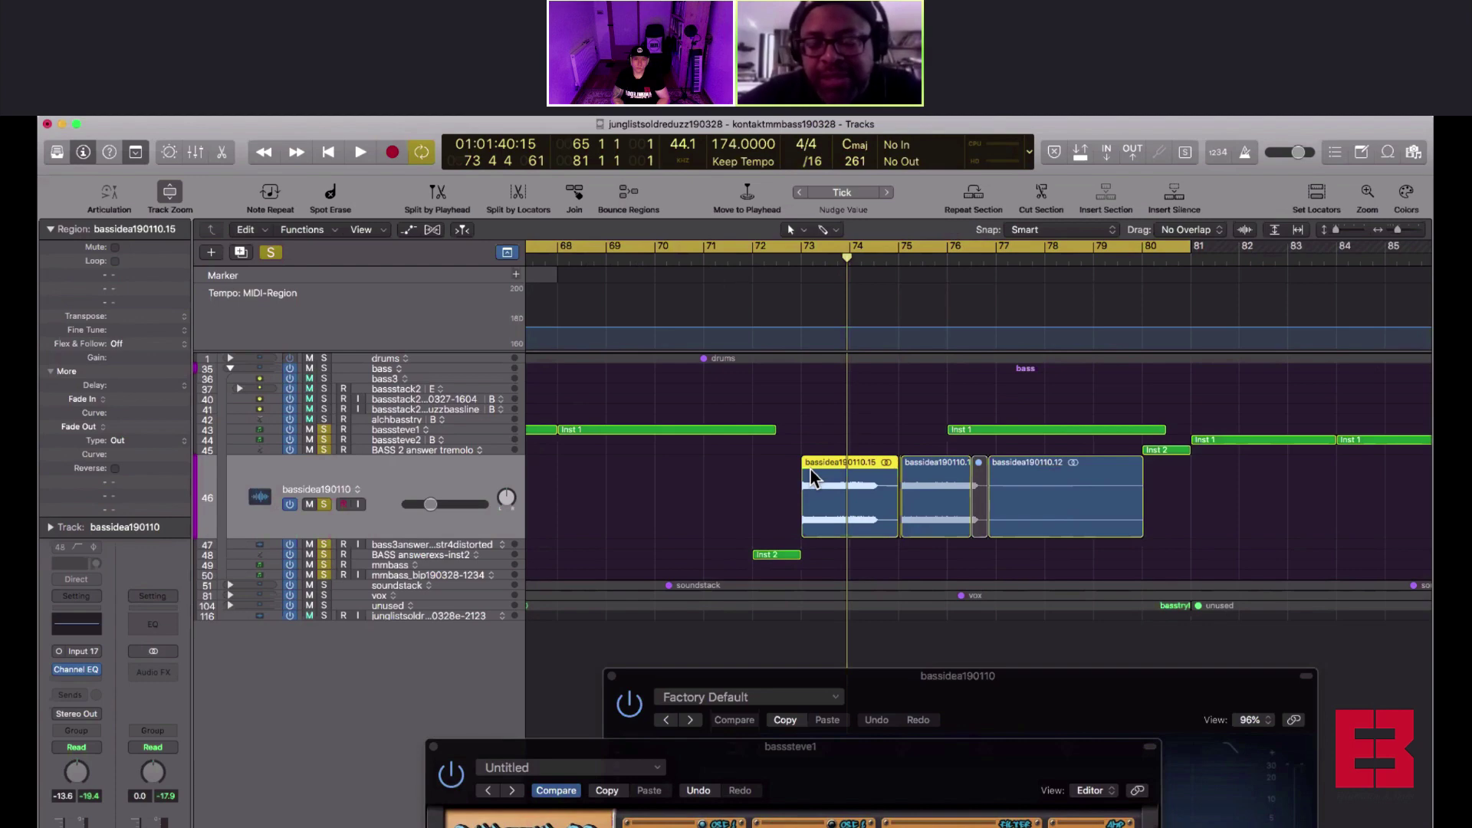
pyautogui.press('super+Left')
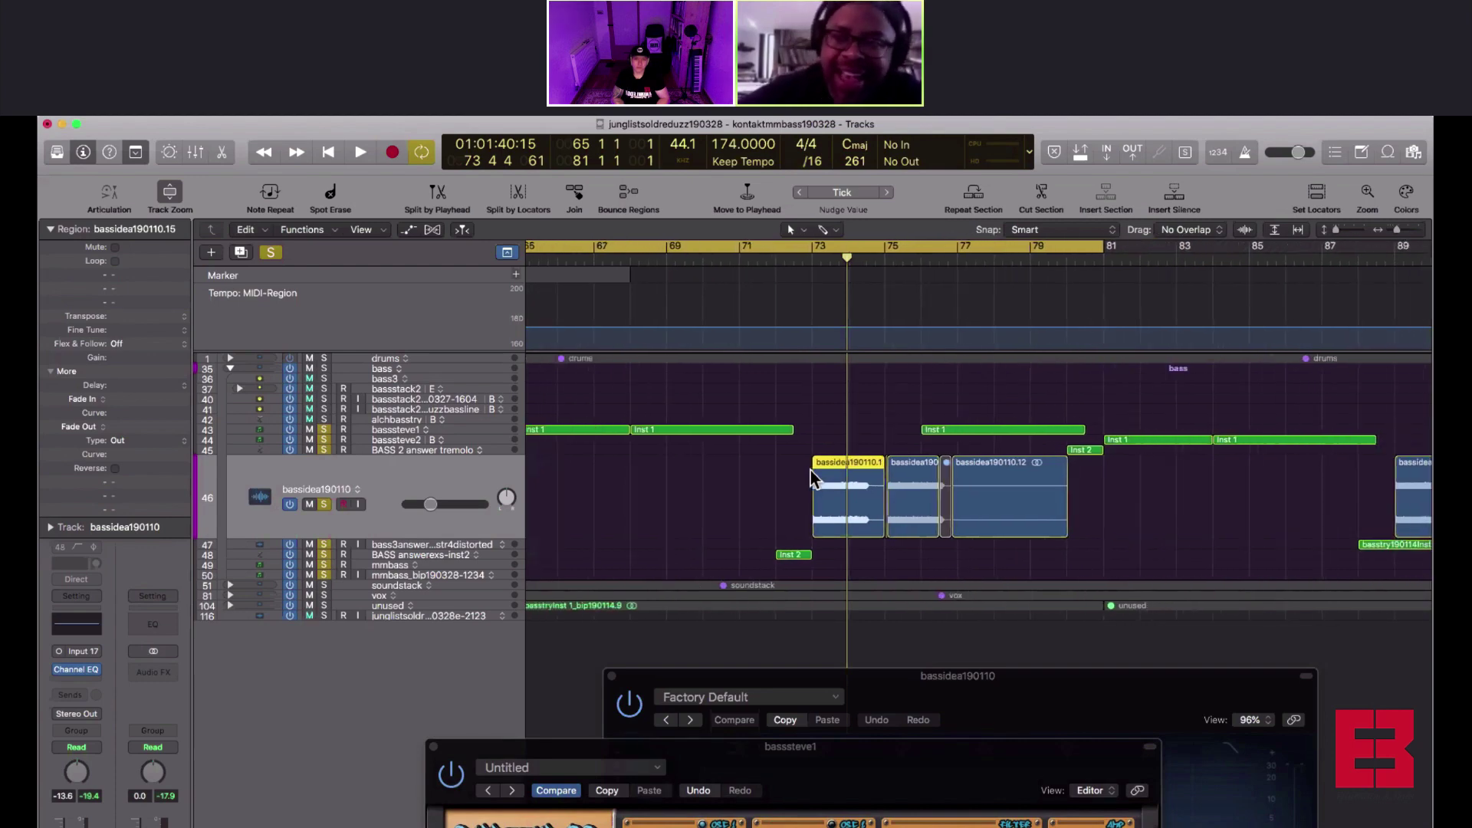
pyautogui.press('super+Left')
pyautogui.press('super+Left')
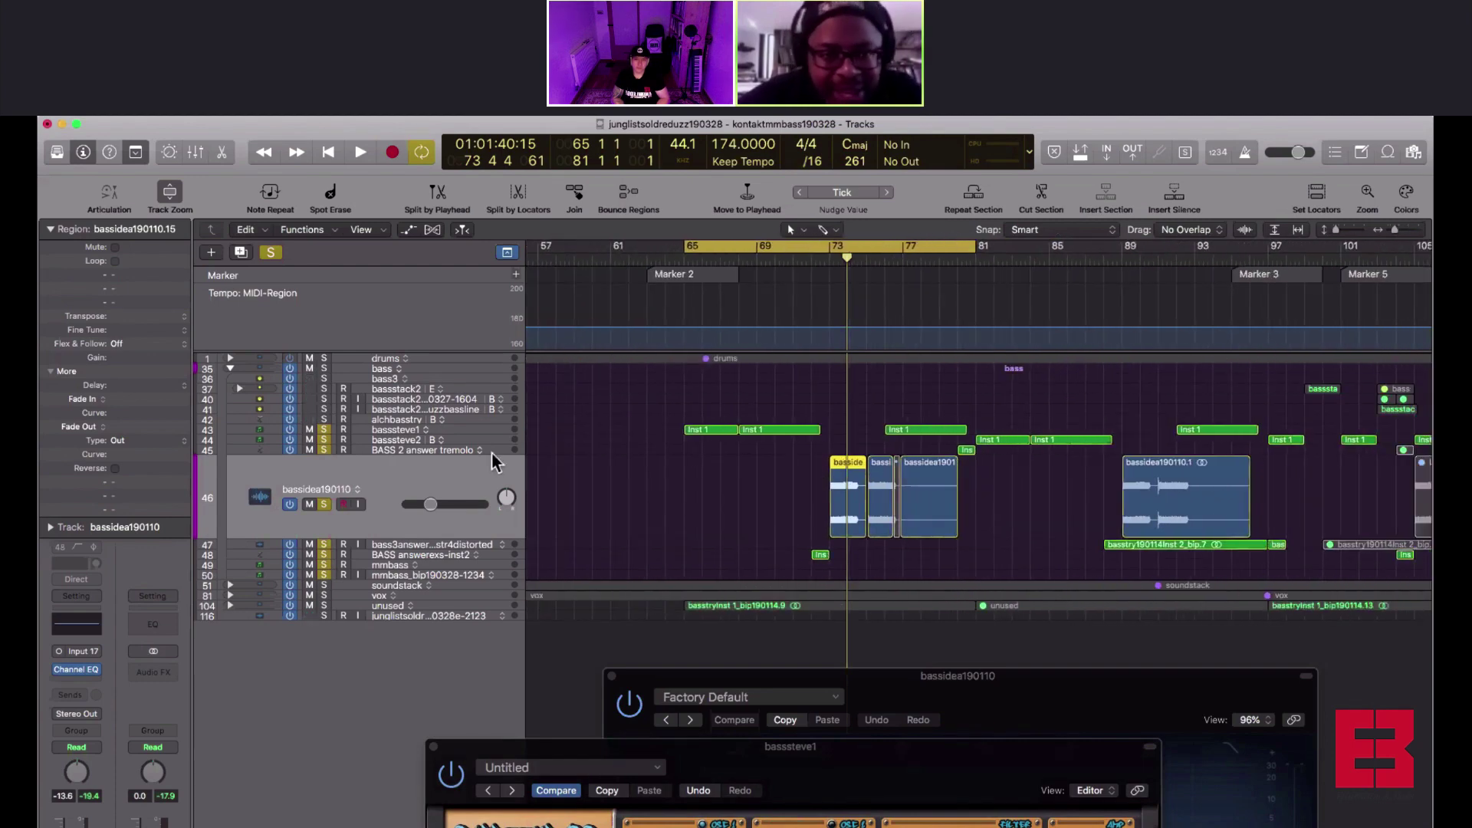
# Return to the basssteve1 track and bring its SubBoomBass instrument window back up
pyautogui.click(456, 426)
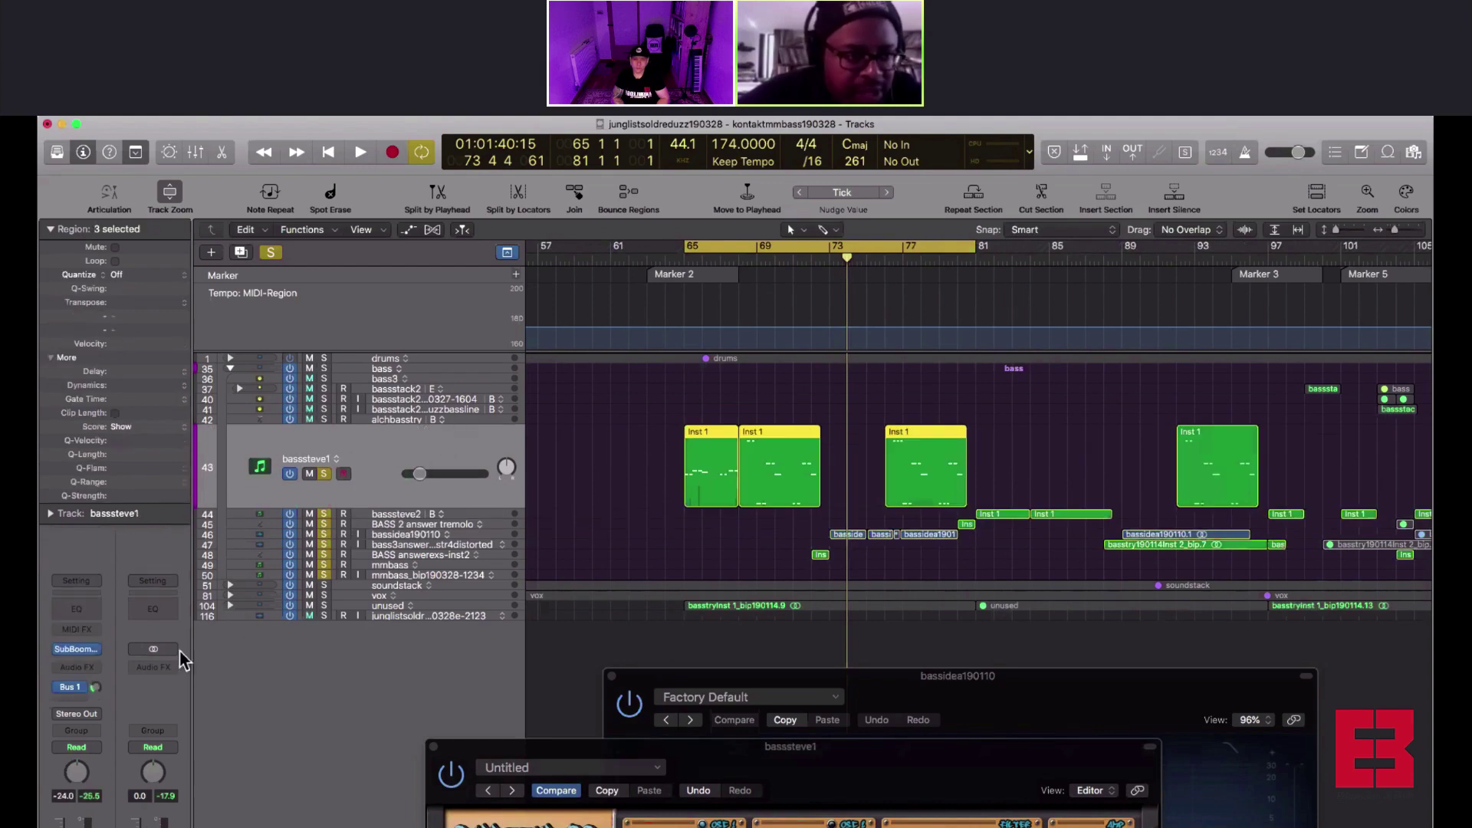
pyautogui.click(79, 652)
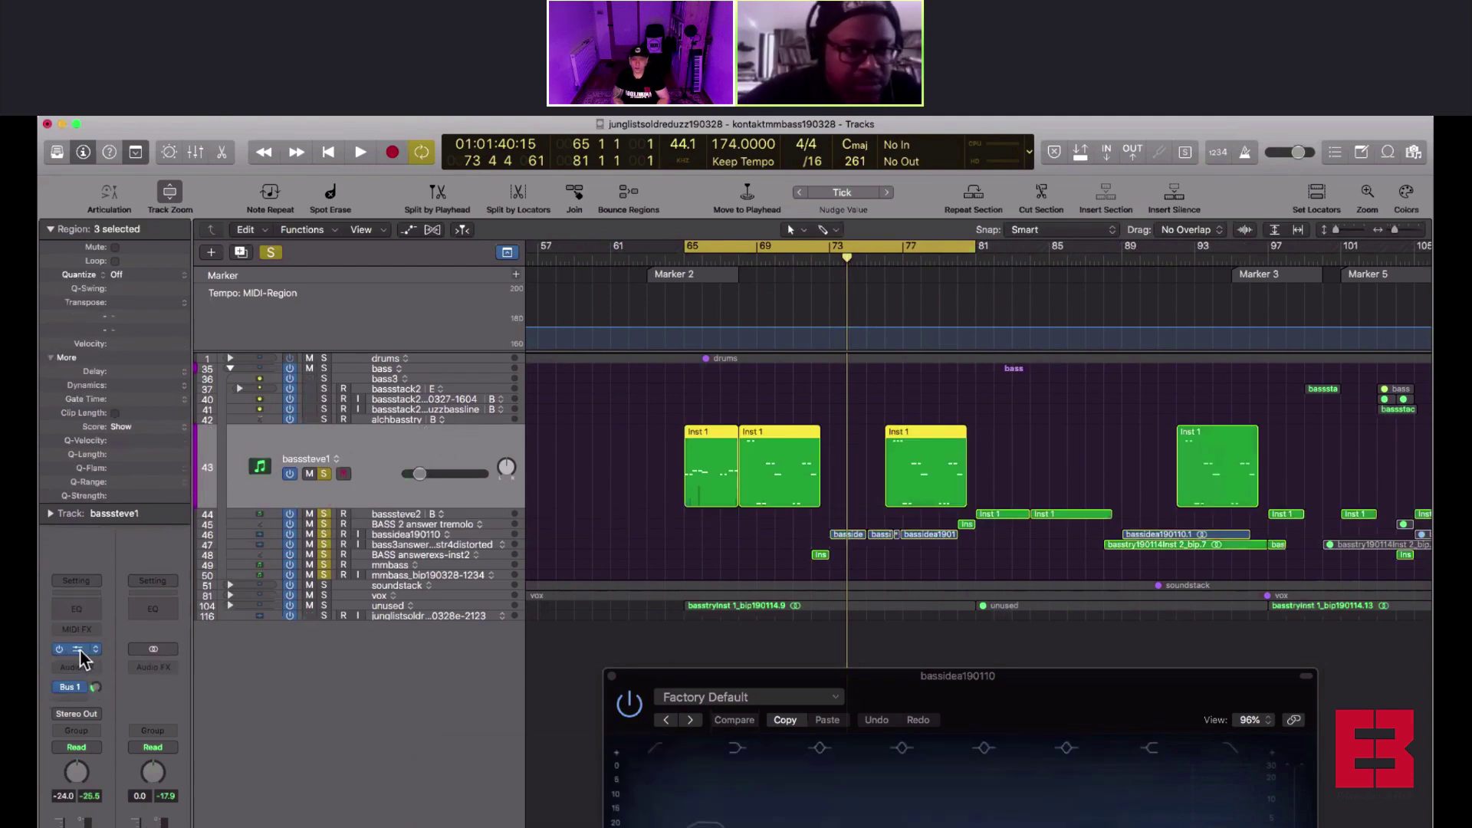
pyautogui.click(79, 652)
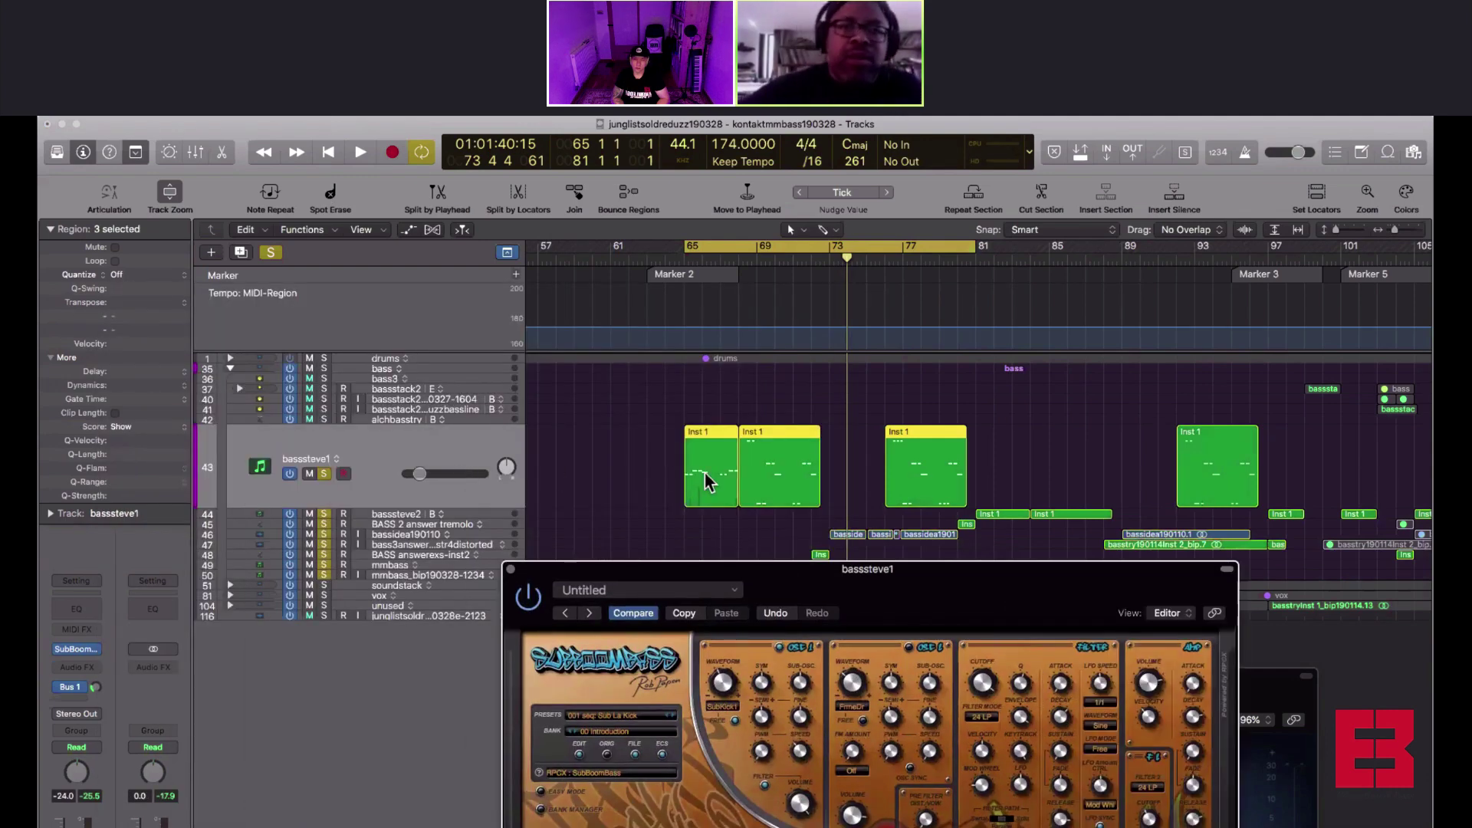
# Shorten the cycle range to the first two basssteve1 regions from bar 65 and audition them with the track volume at -4.4 dB
pyautogui.scroll(-5, 705, 482)
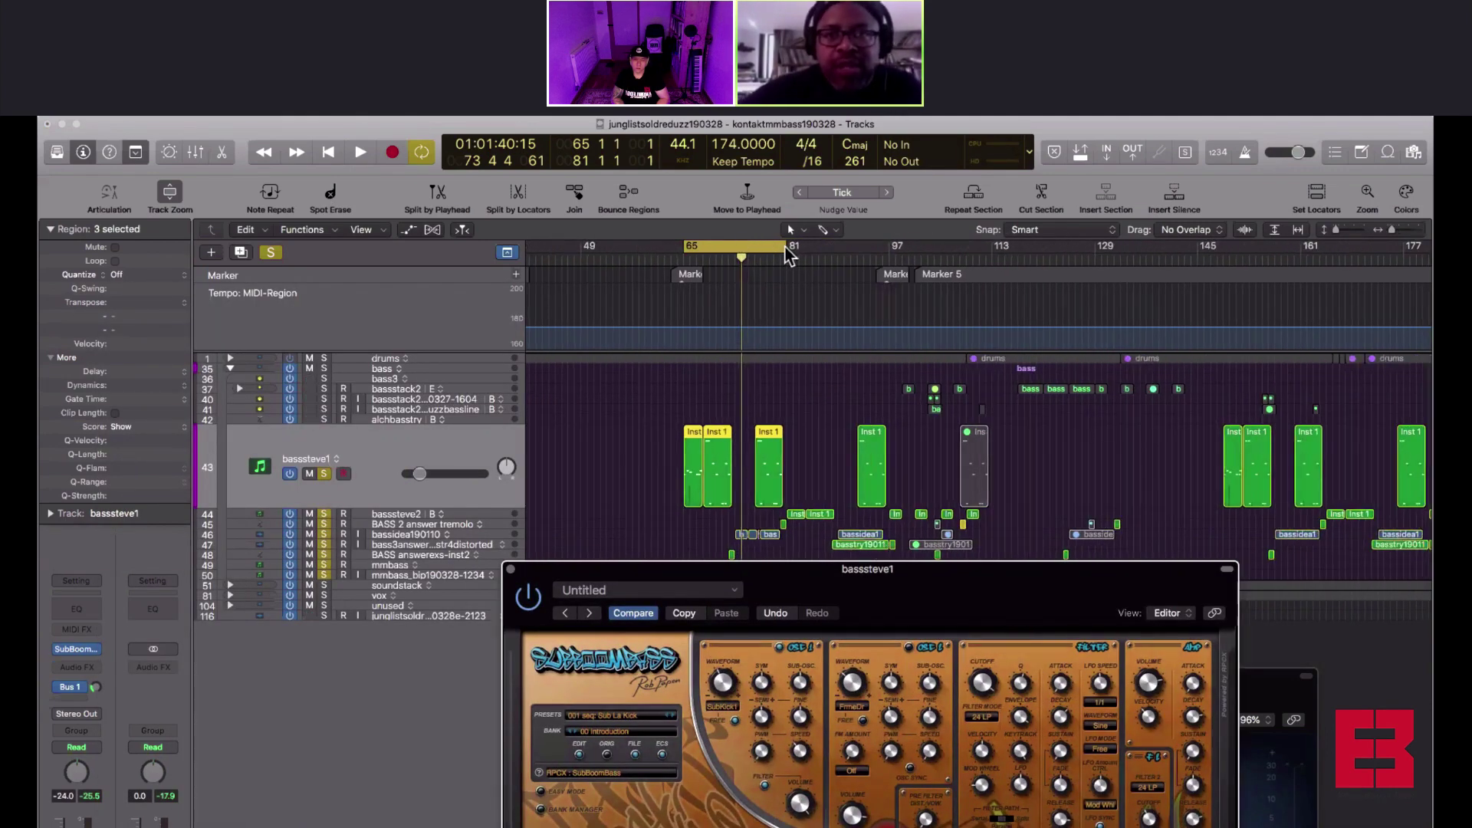
pyautogui.moveTo(788, 255); pyautogui.dragTo(728, 267)
pyautogui.press('space')
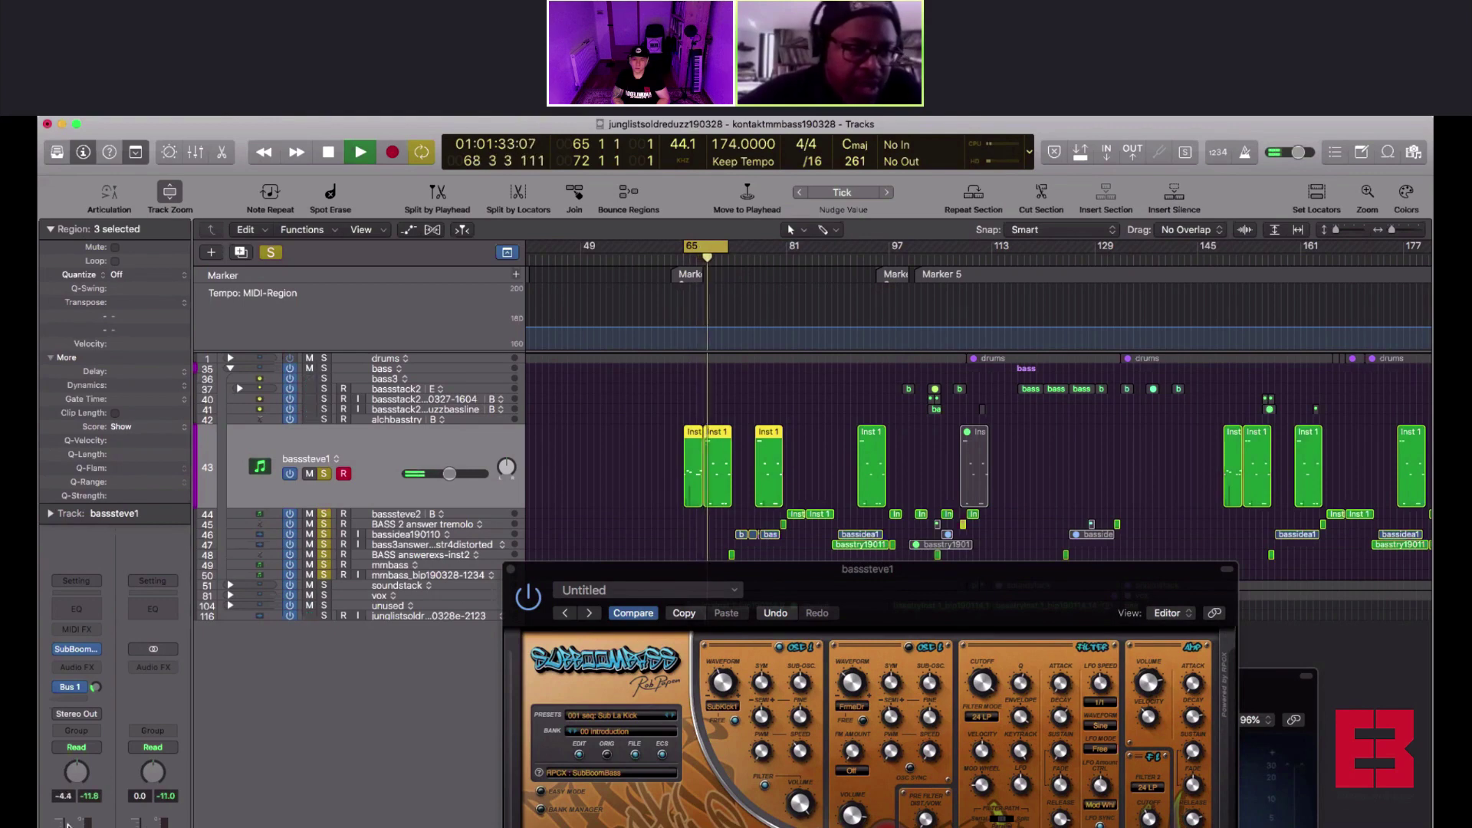
pyautogui.press('space')
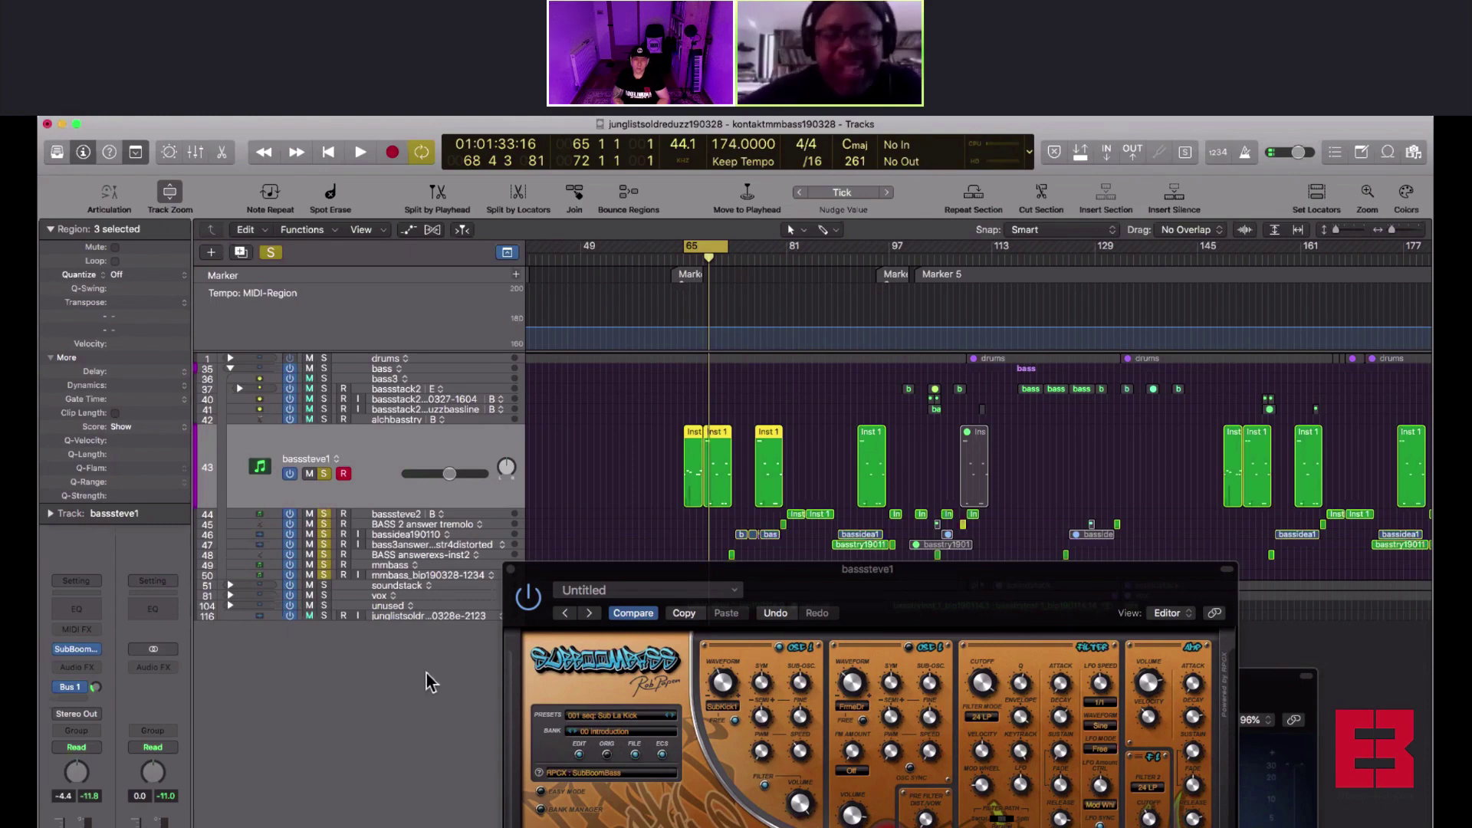
# Insert a Channel EQ on basssteve1, enable its low cut at 28.5 Hz and close the EQ window
pyautogui.click(72, 601)
pyautogui.click(187, 210)
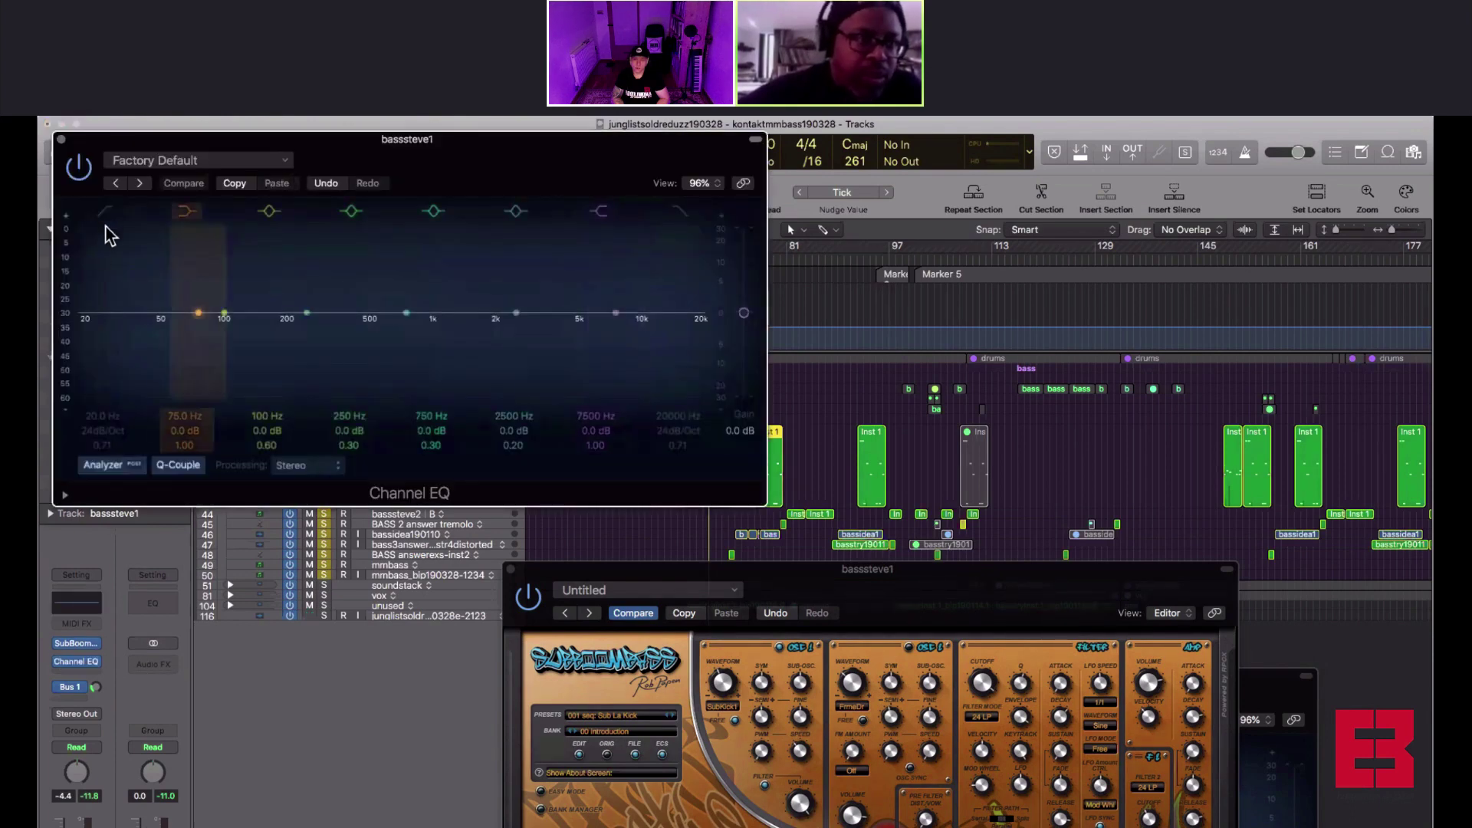
pyautogui.click(105, 214)
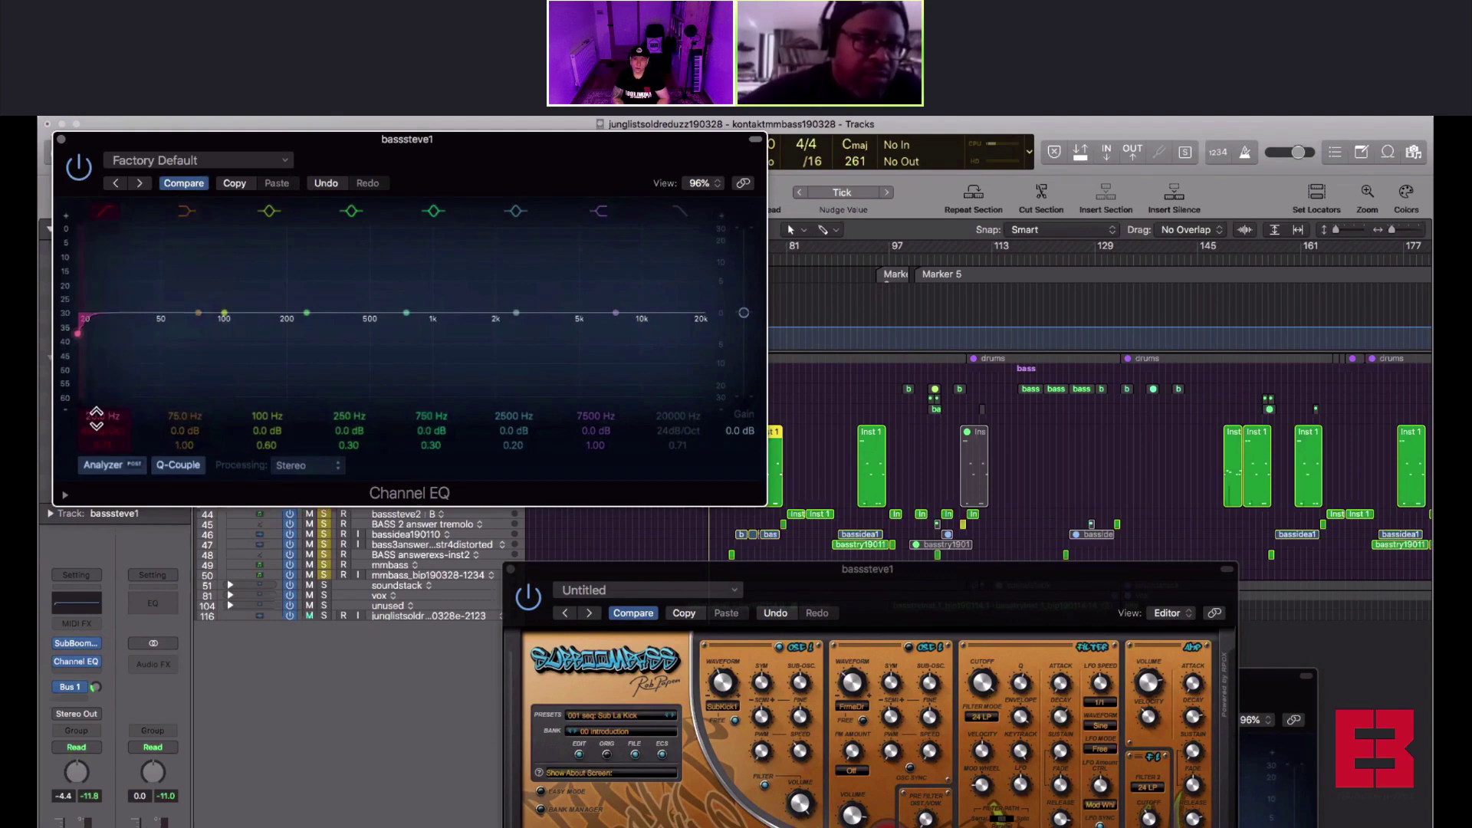
pyautogui.moveTo(103, 416); pyautogui.dragTo(103, 407)
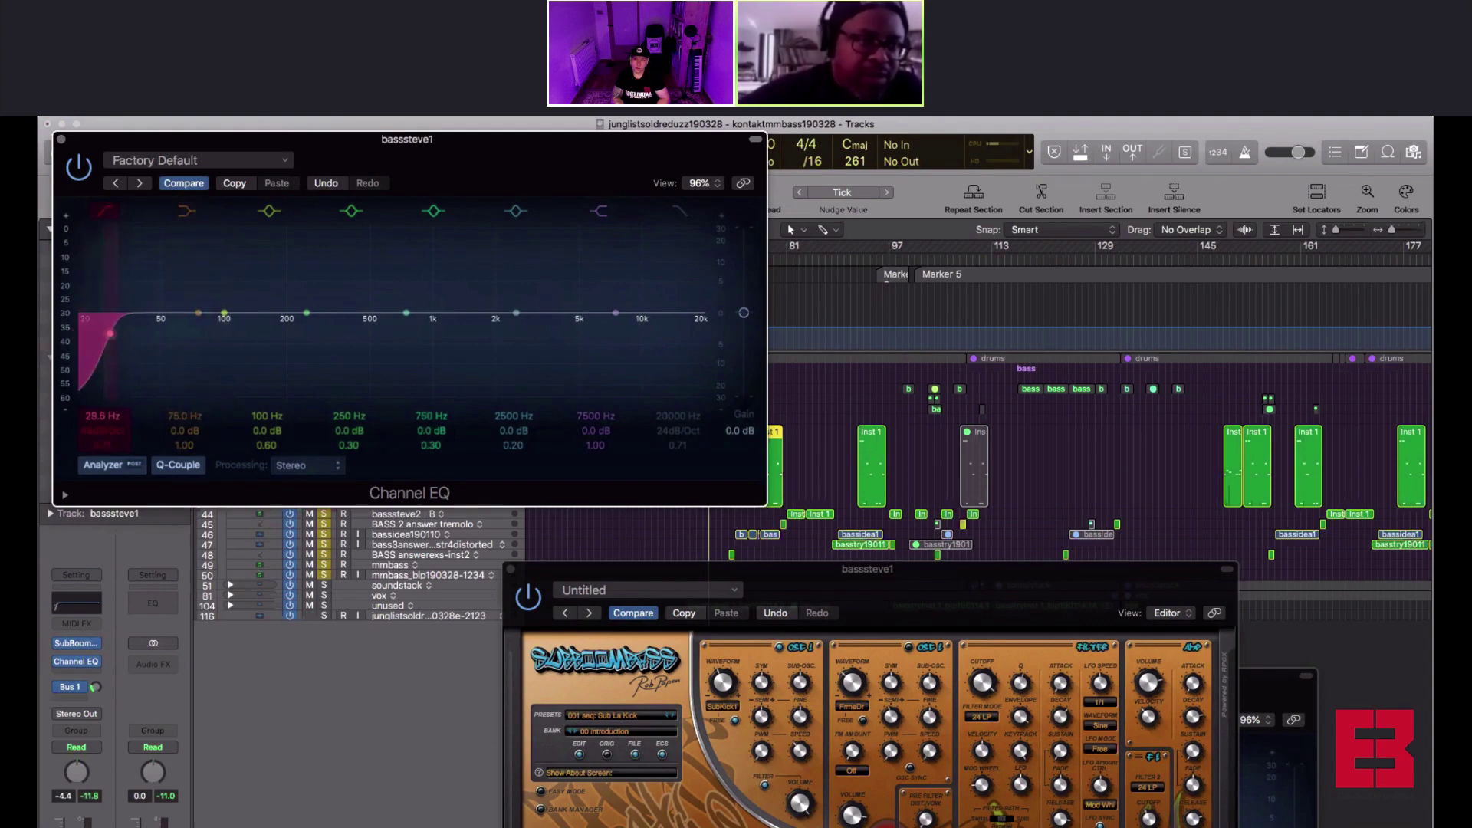
pyautogui.click(60, 139)
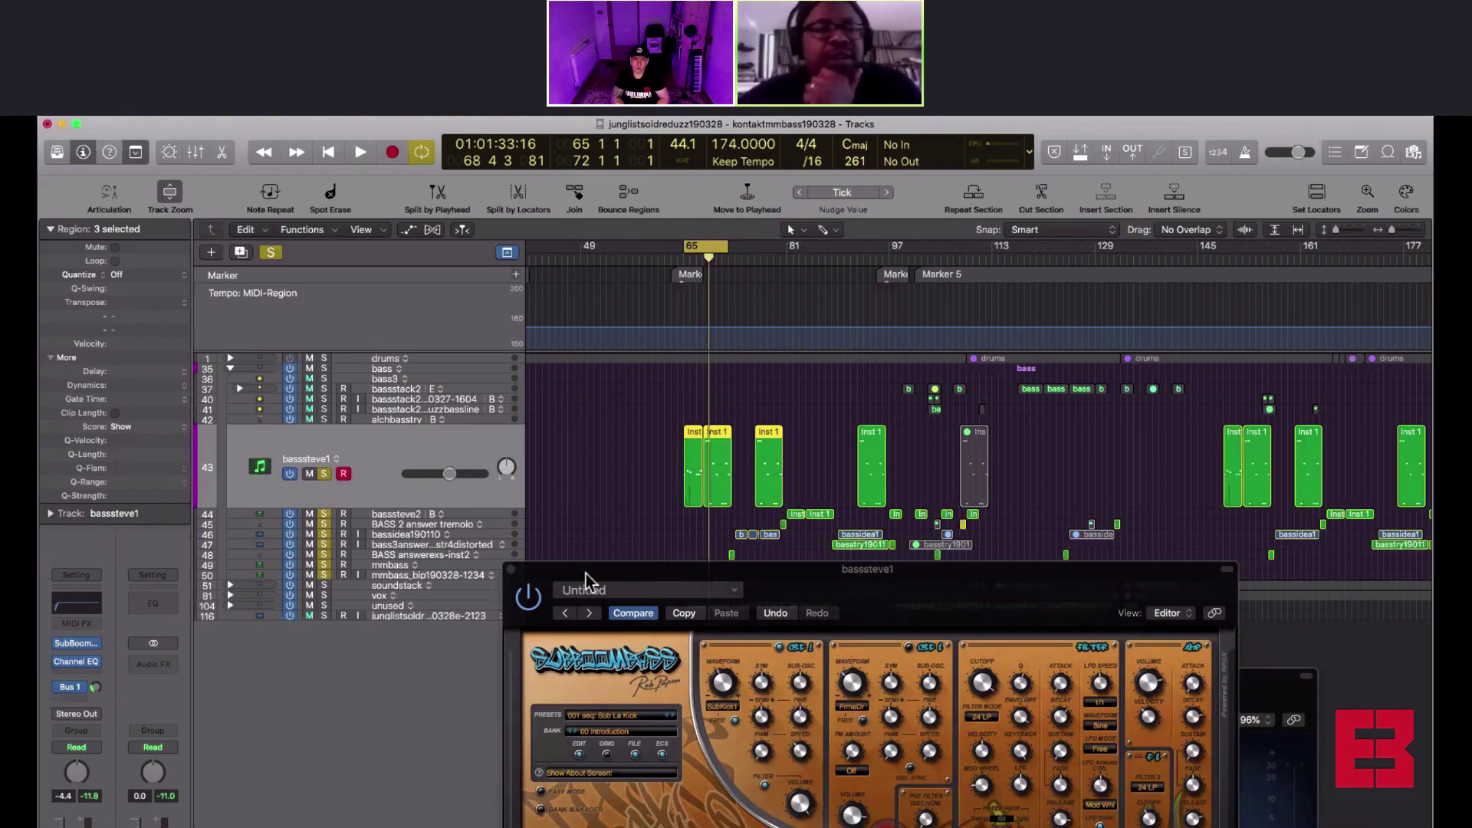
# Insert a MultiMeter on the output channel and place its window beside the track headers, with SubBoomBass moved out of the way
pyautogui.moveTo(603, 571); pyautogui.dragTo(727, 690)
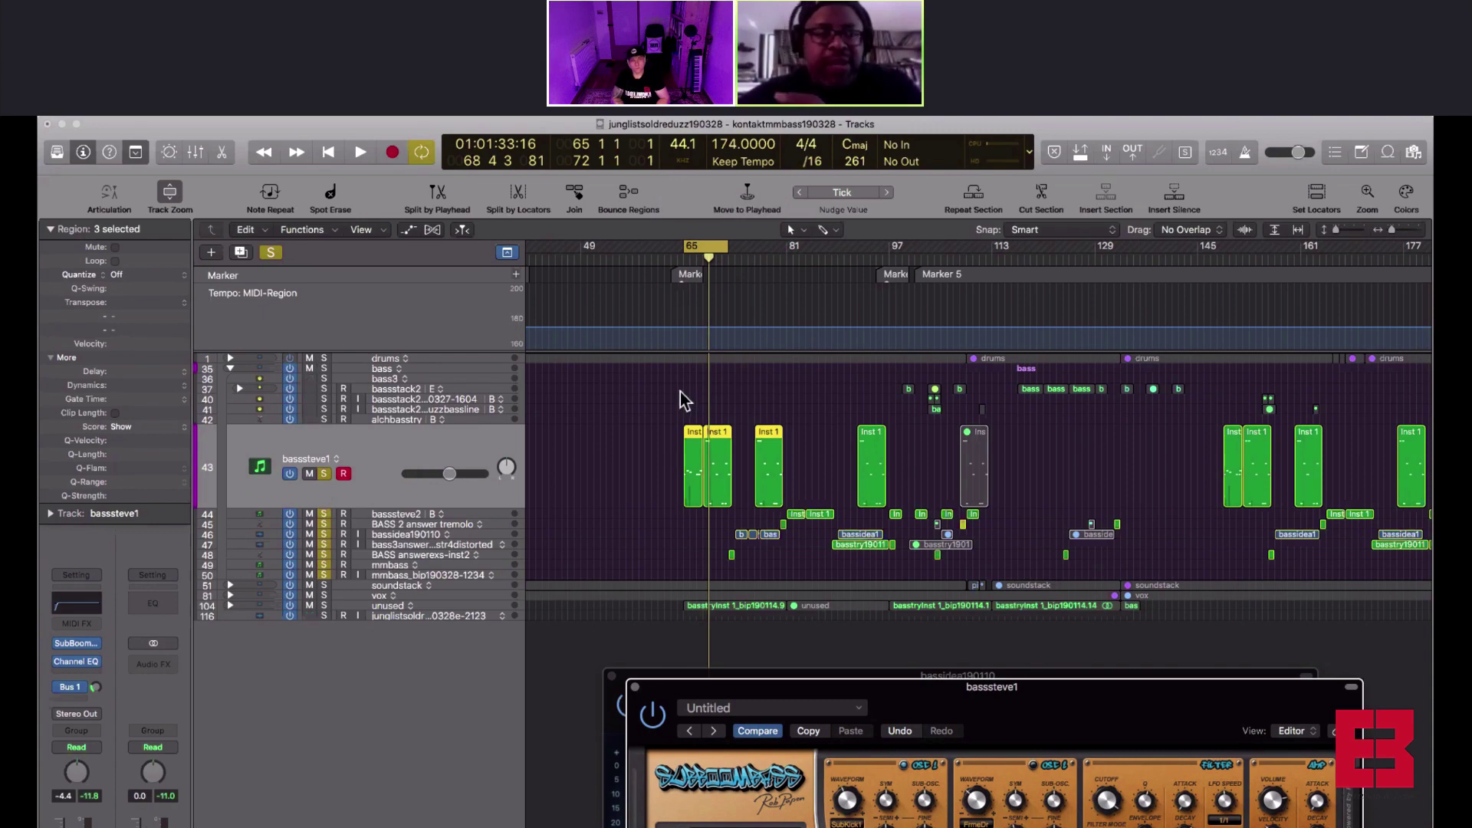
pyautogui.click(169, 665)
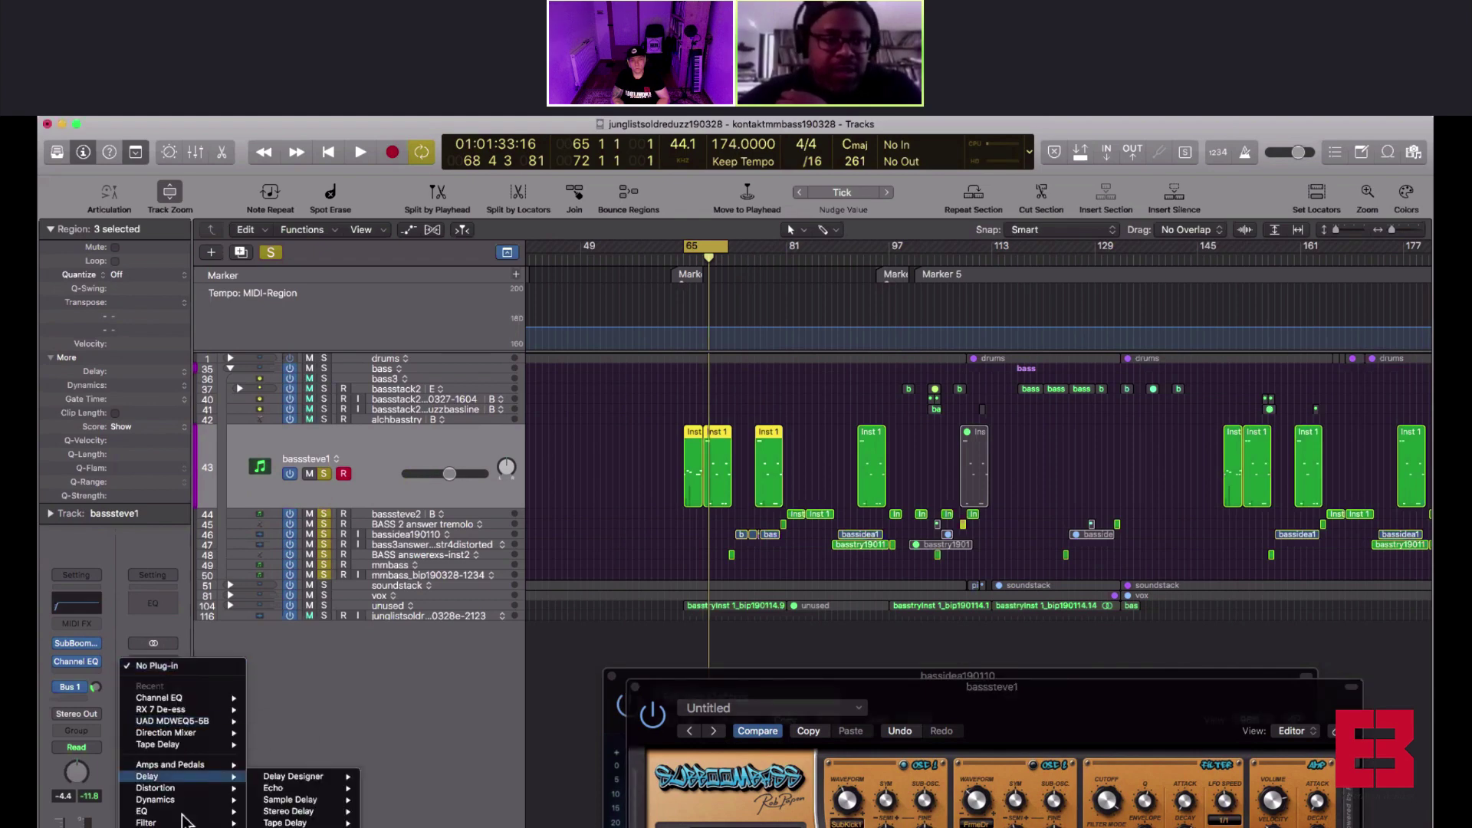
pyautogui.moveTo(169, 827)
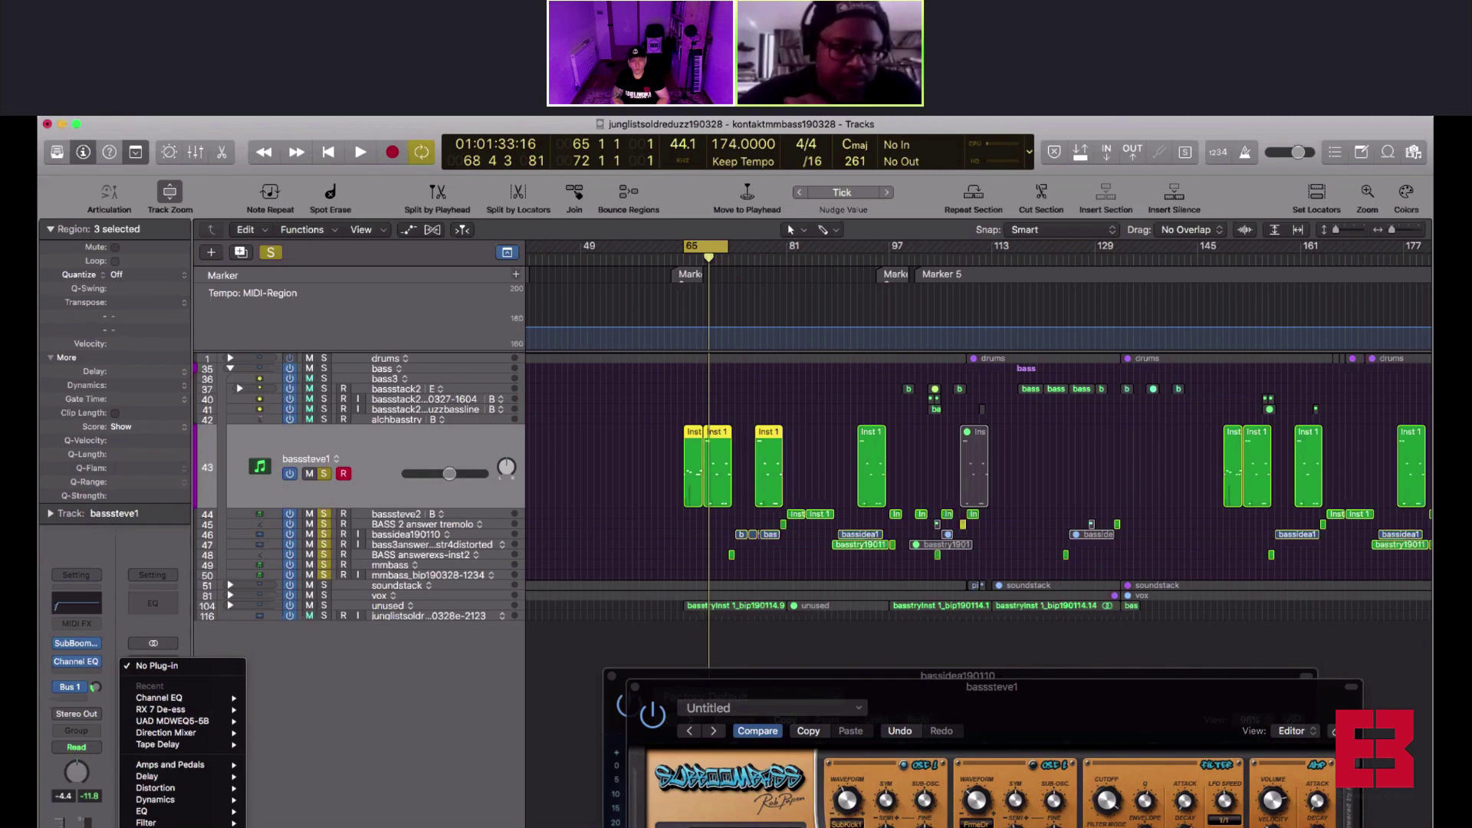
pyautogui.press('Escape')
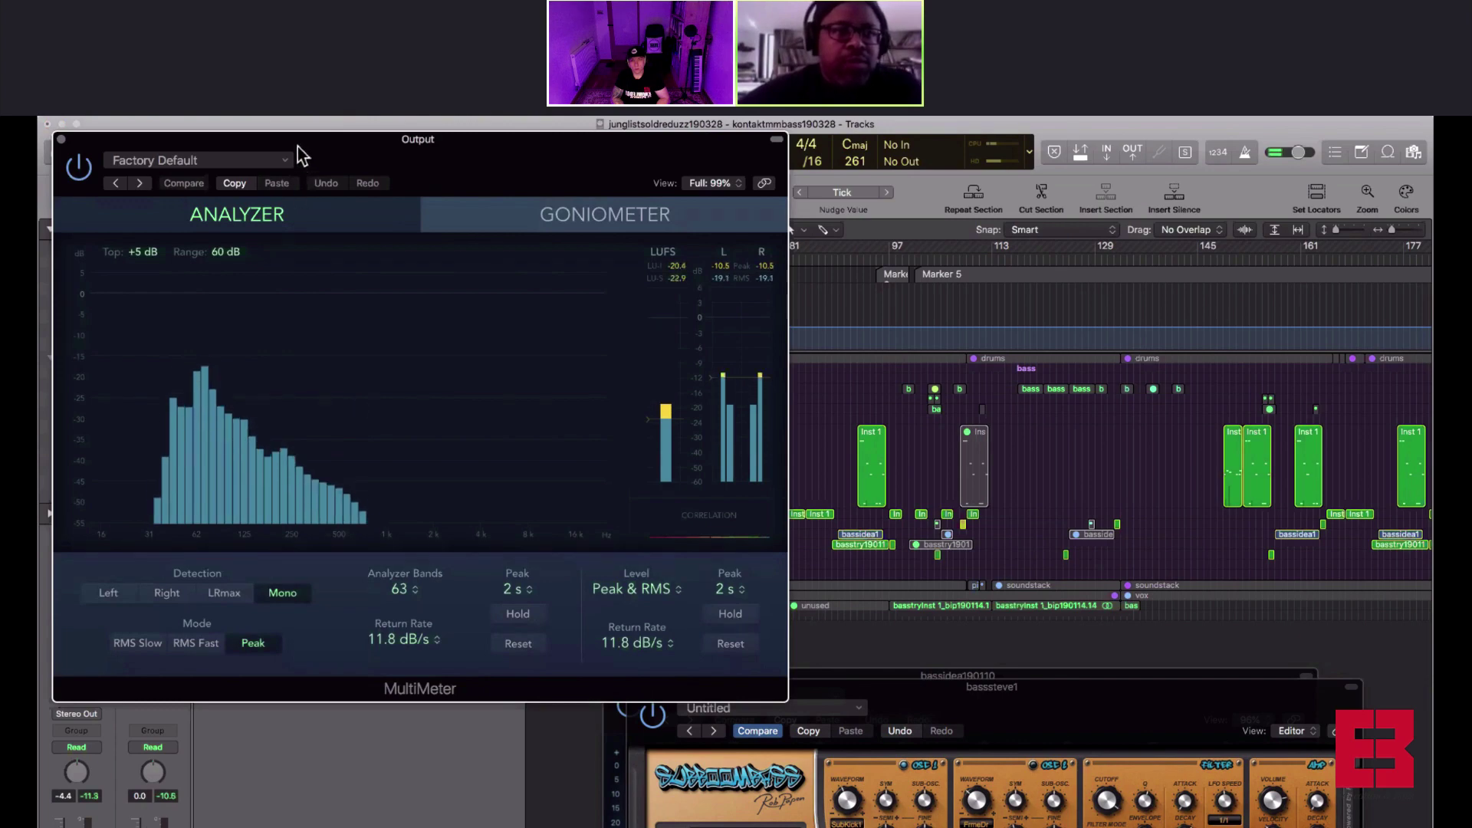
pyautogui.moveTo(298, 145); pyautogui.dragTo(721, 357)
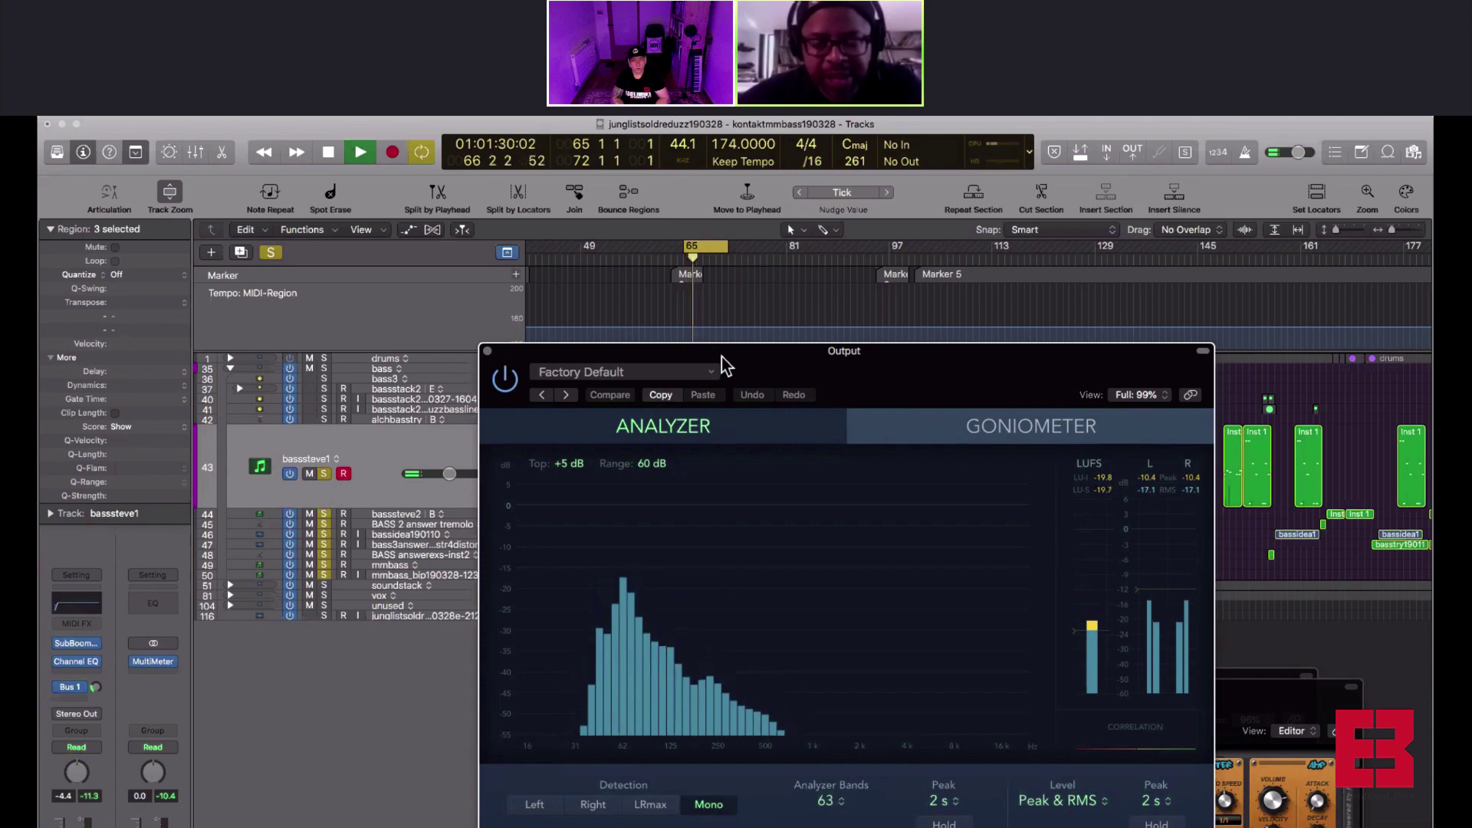
# Stop and replay the cycled basssteve1 section to examine its low-frequency spectrum in the MultiMeter analyzer
pyautogui.press('space')
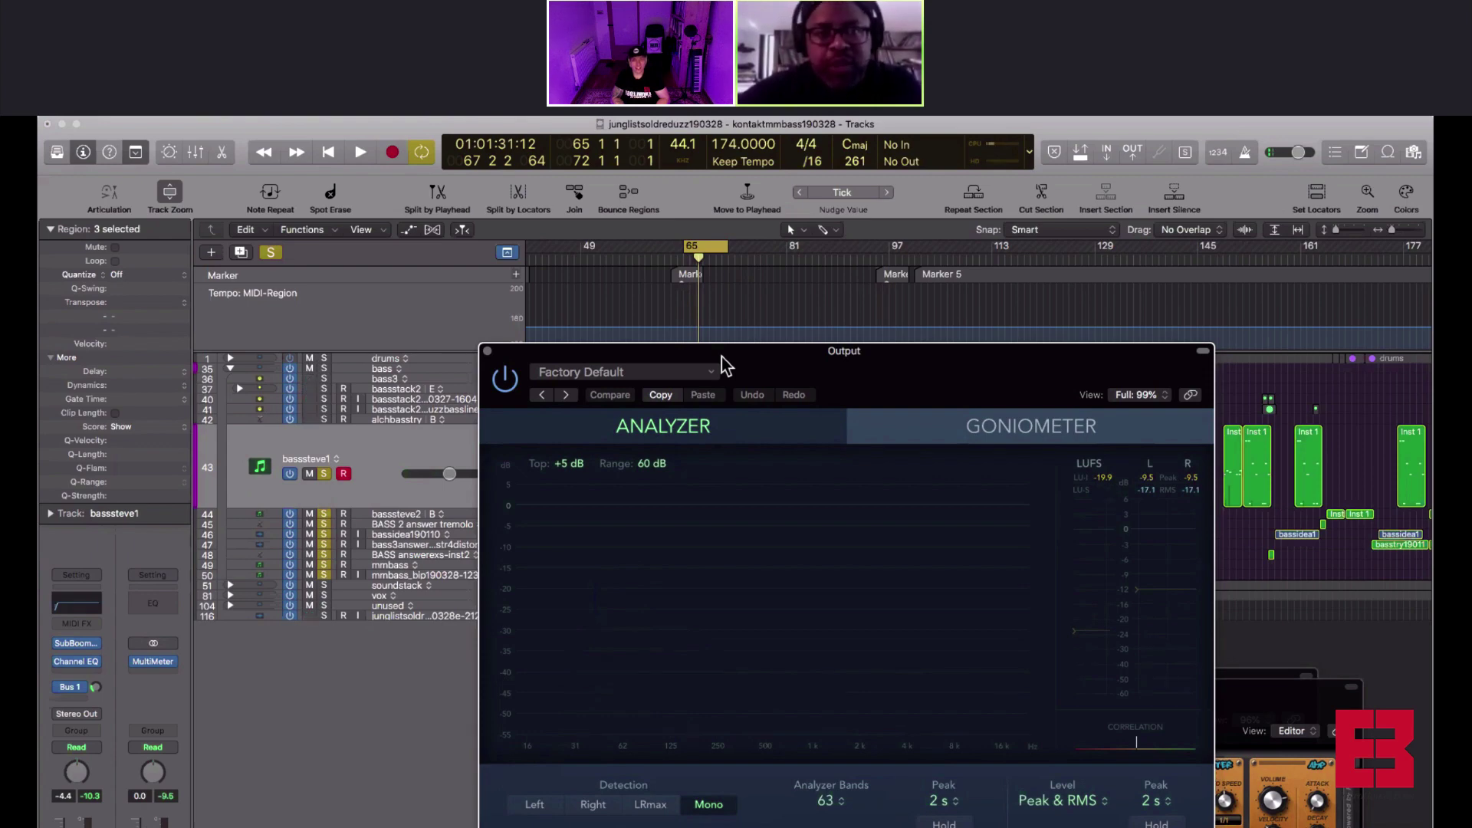
pyautogui.moveTo(721, 356); pyautogui.dragTo(699, 346)
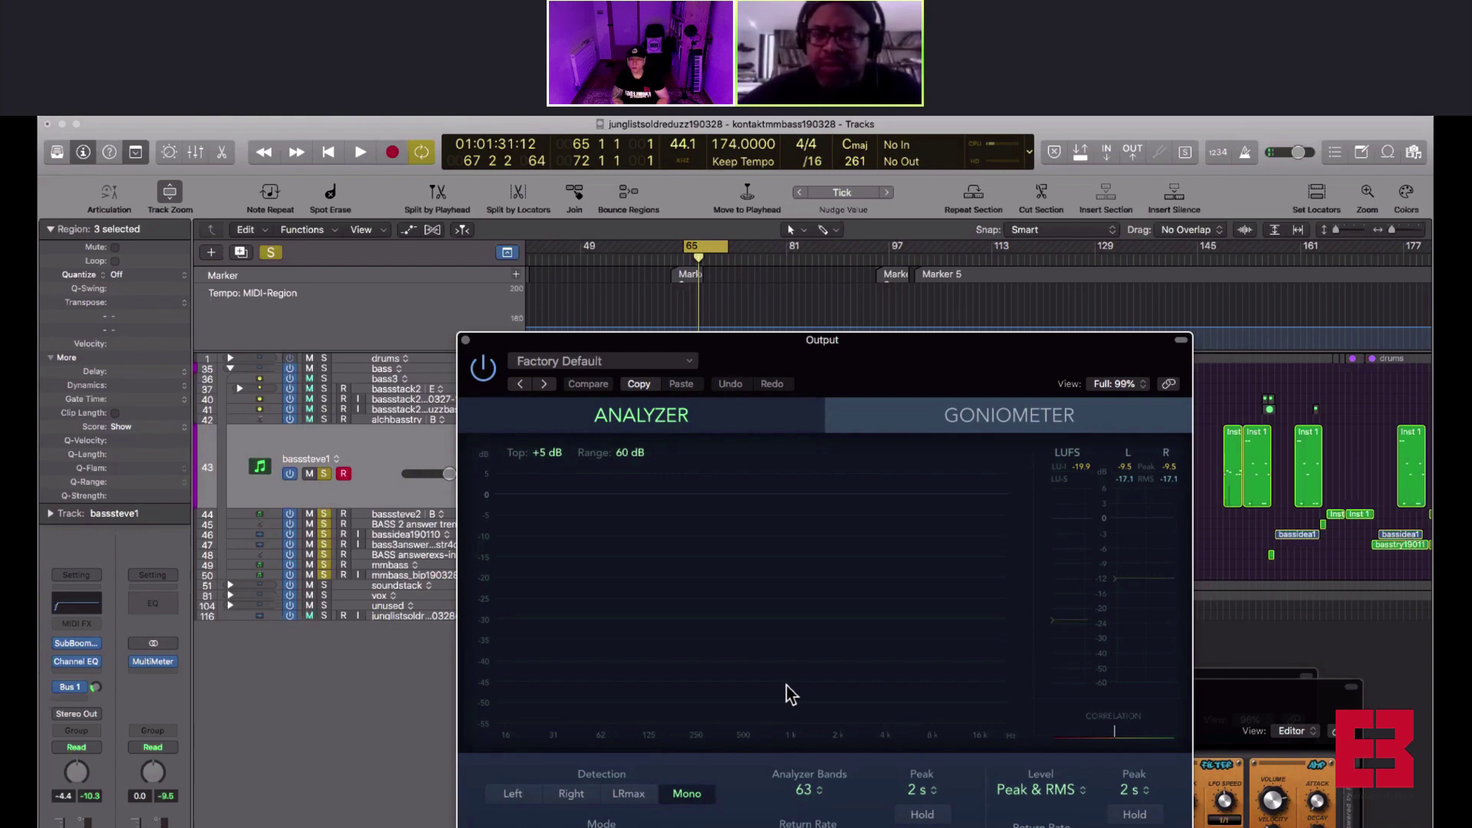
pyautogui.press('space')
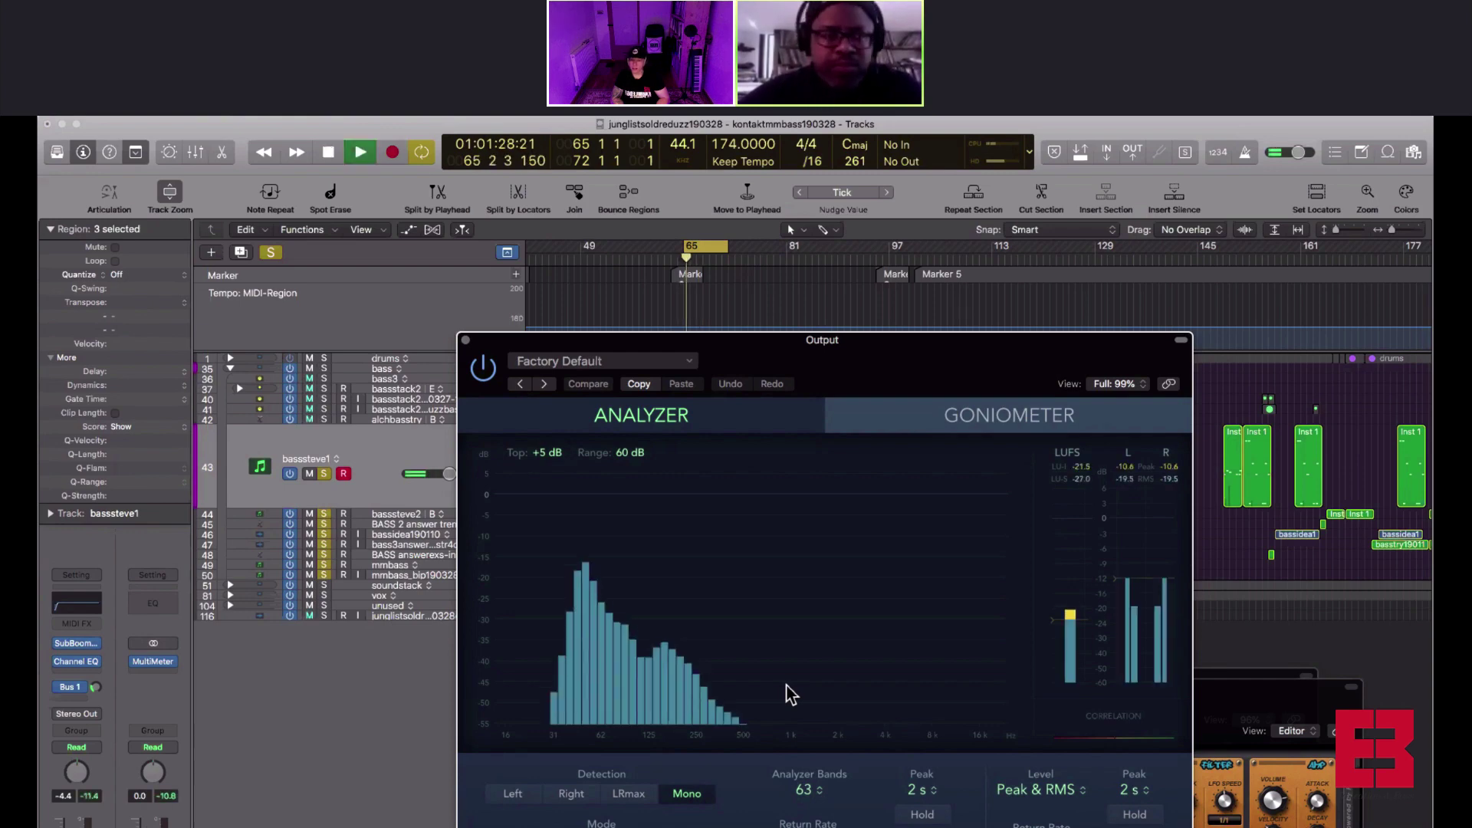
# Show the bassdistsend aux channel fed by basssteve1's Bus 1 send and turn that send down to -∞
pyautogui.click(71, 695)
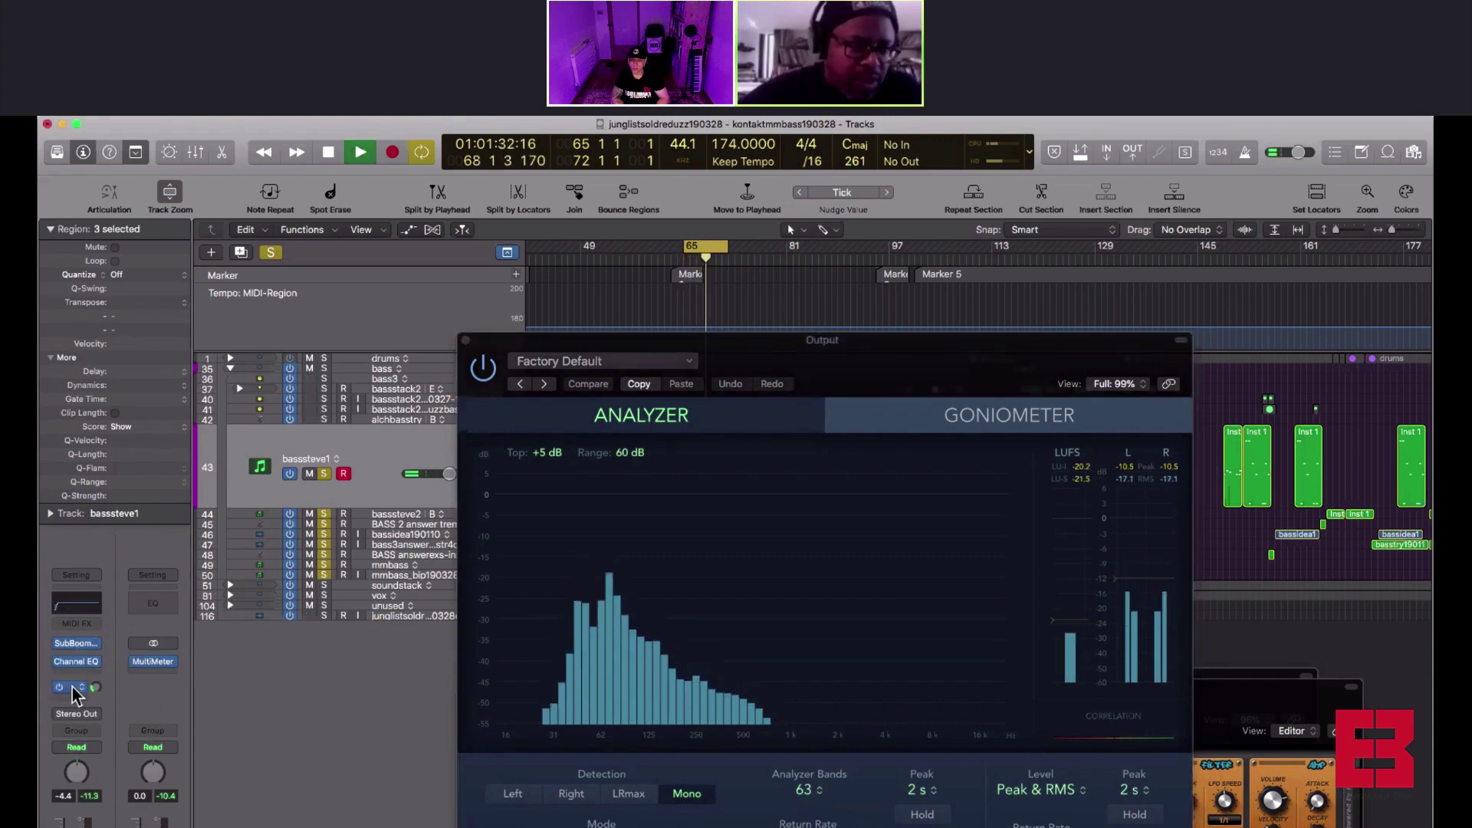
pyautogui.click(72, 687)
pyautogui.click(122, 659)
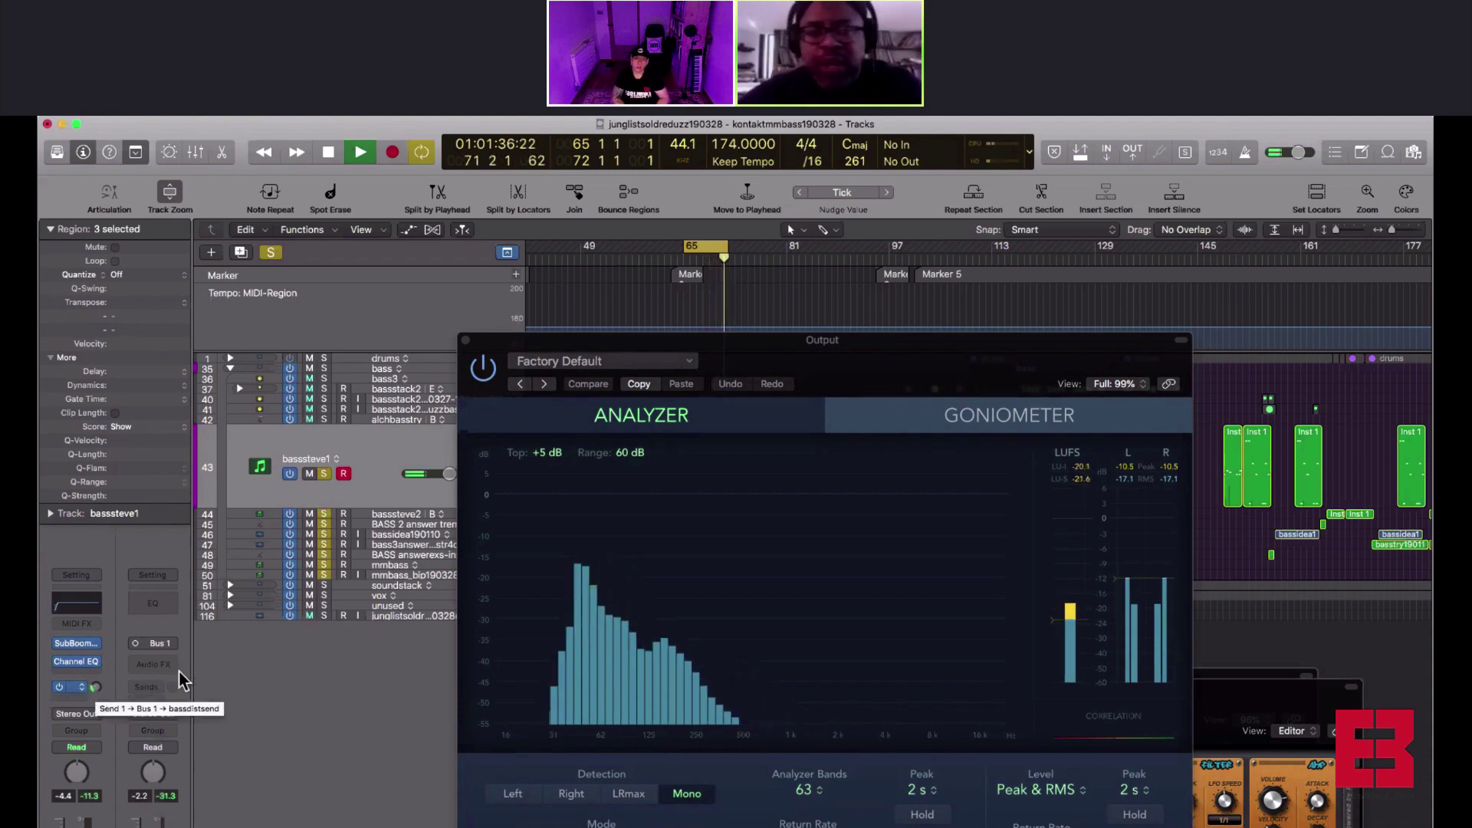
pyautogui.click(158, 666)
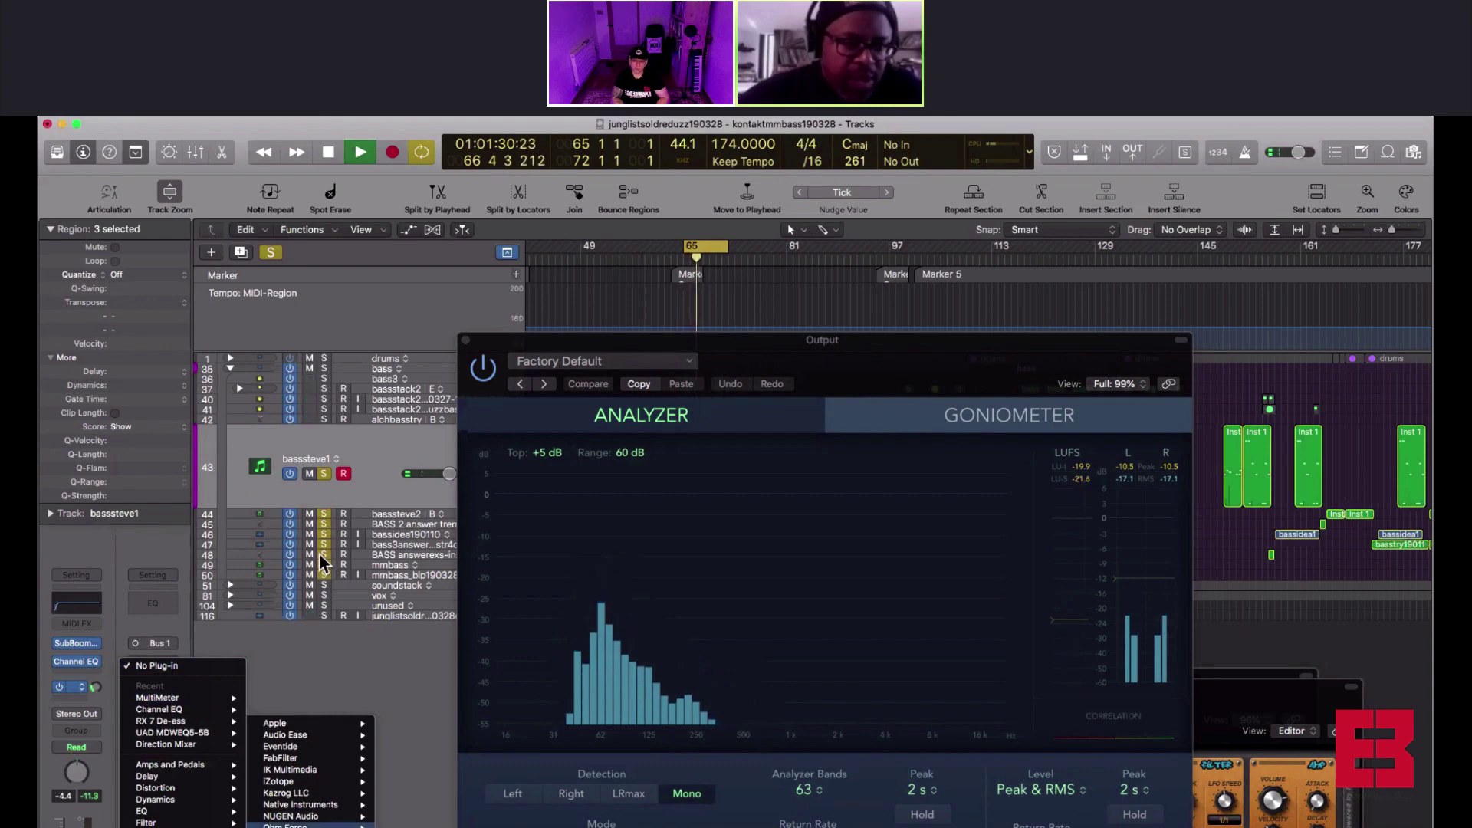
pyautogui.click(273, 624)
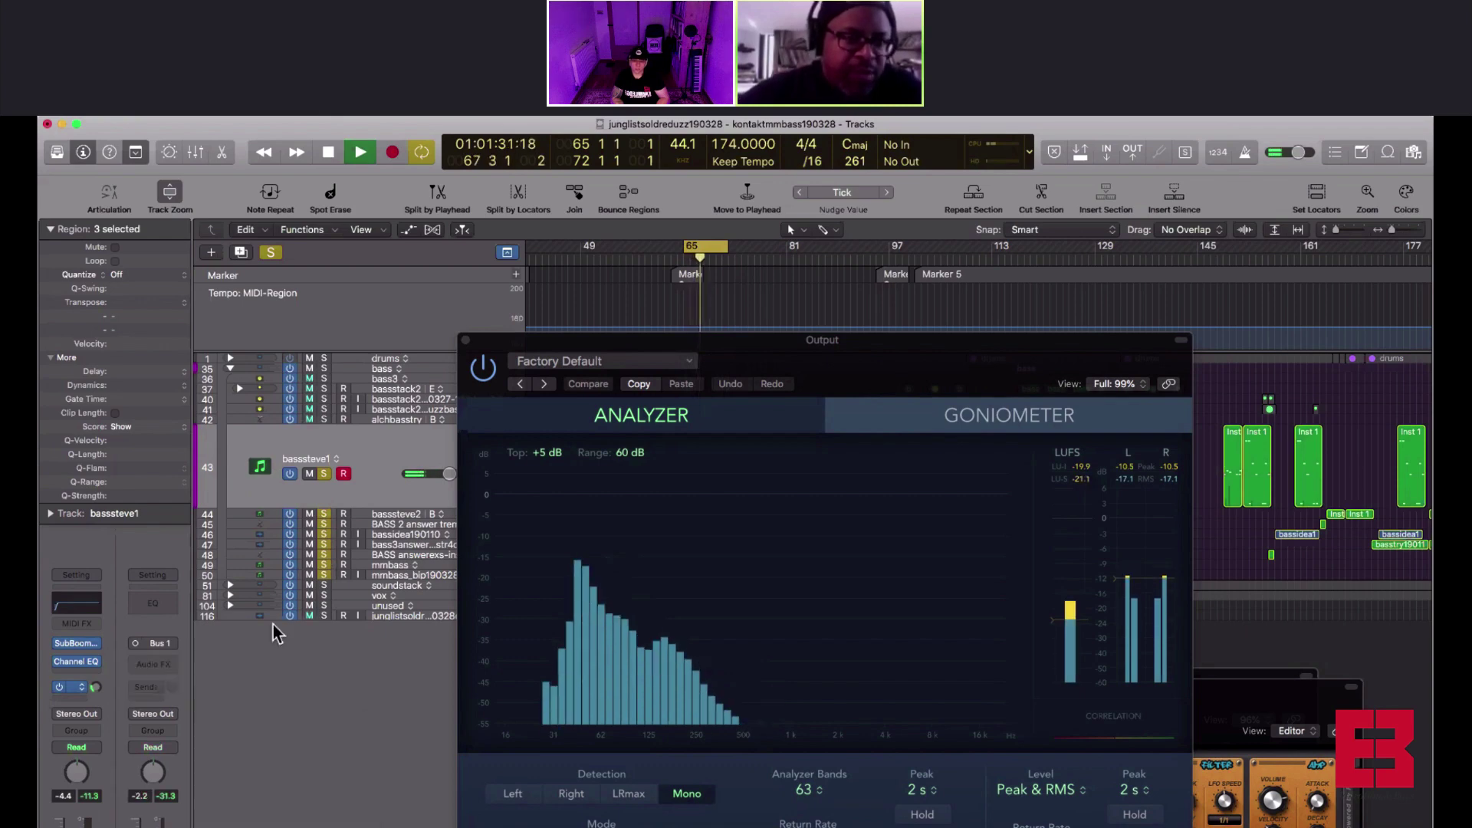
pyautogui.click(74, 691)
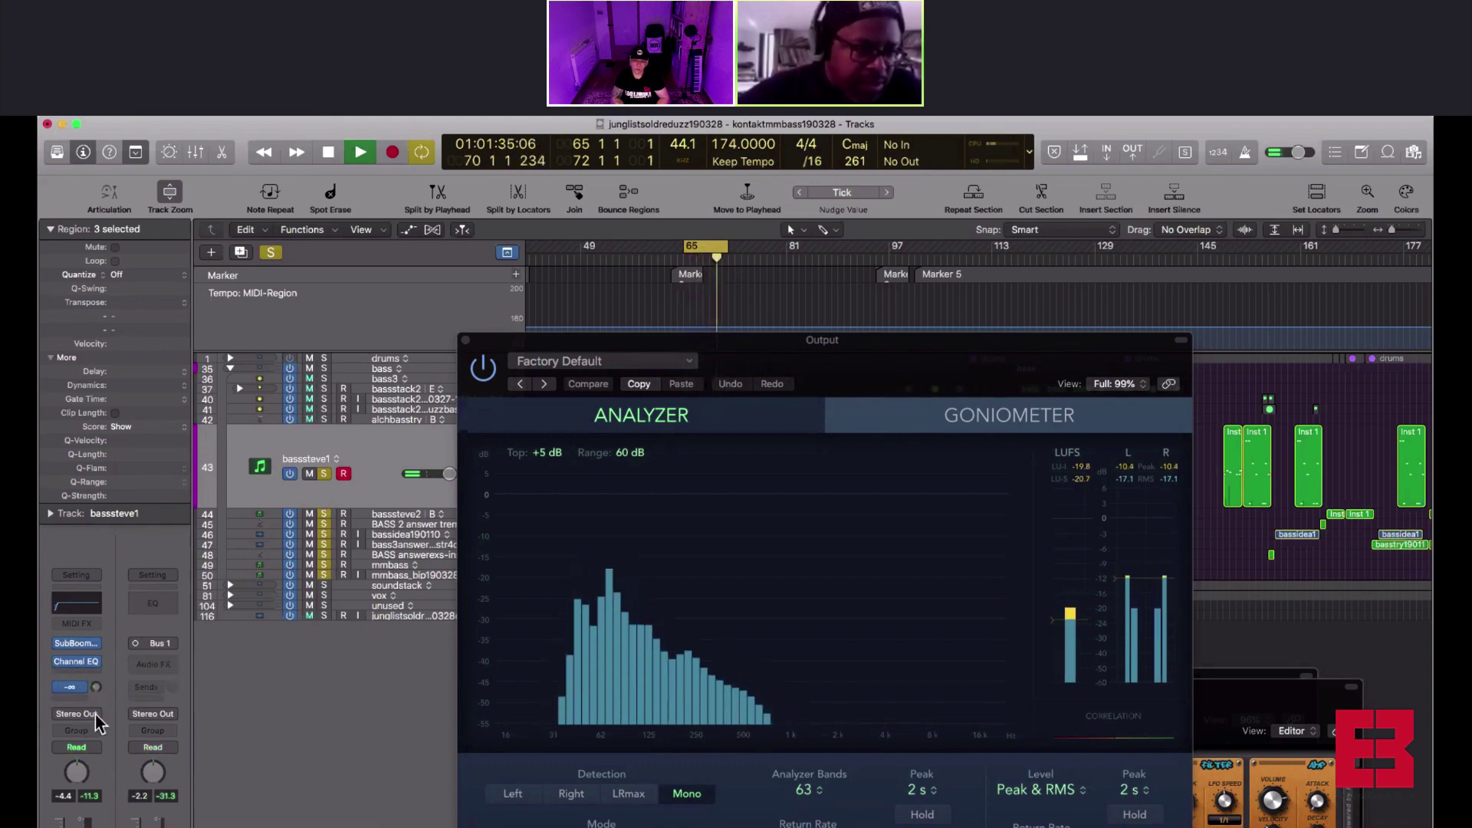
# Enable the high cut in basssteve1's Channel EQ, lower it to between 100 and 200 Hz, and close the enlarged EQ window
pyautogui.click(74, 641)
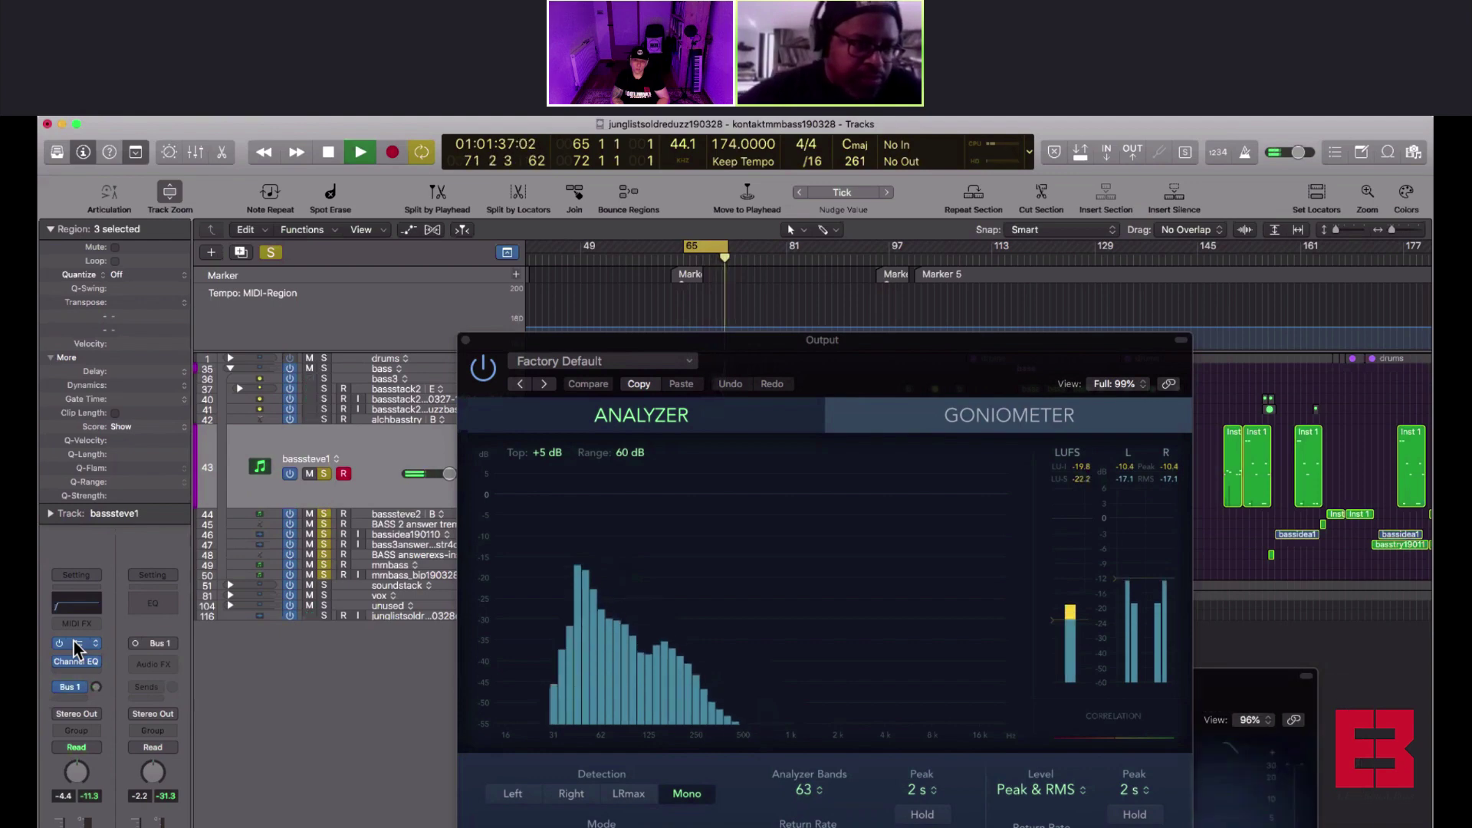
pyautogui.click(75, 601)
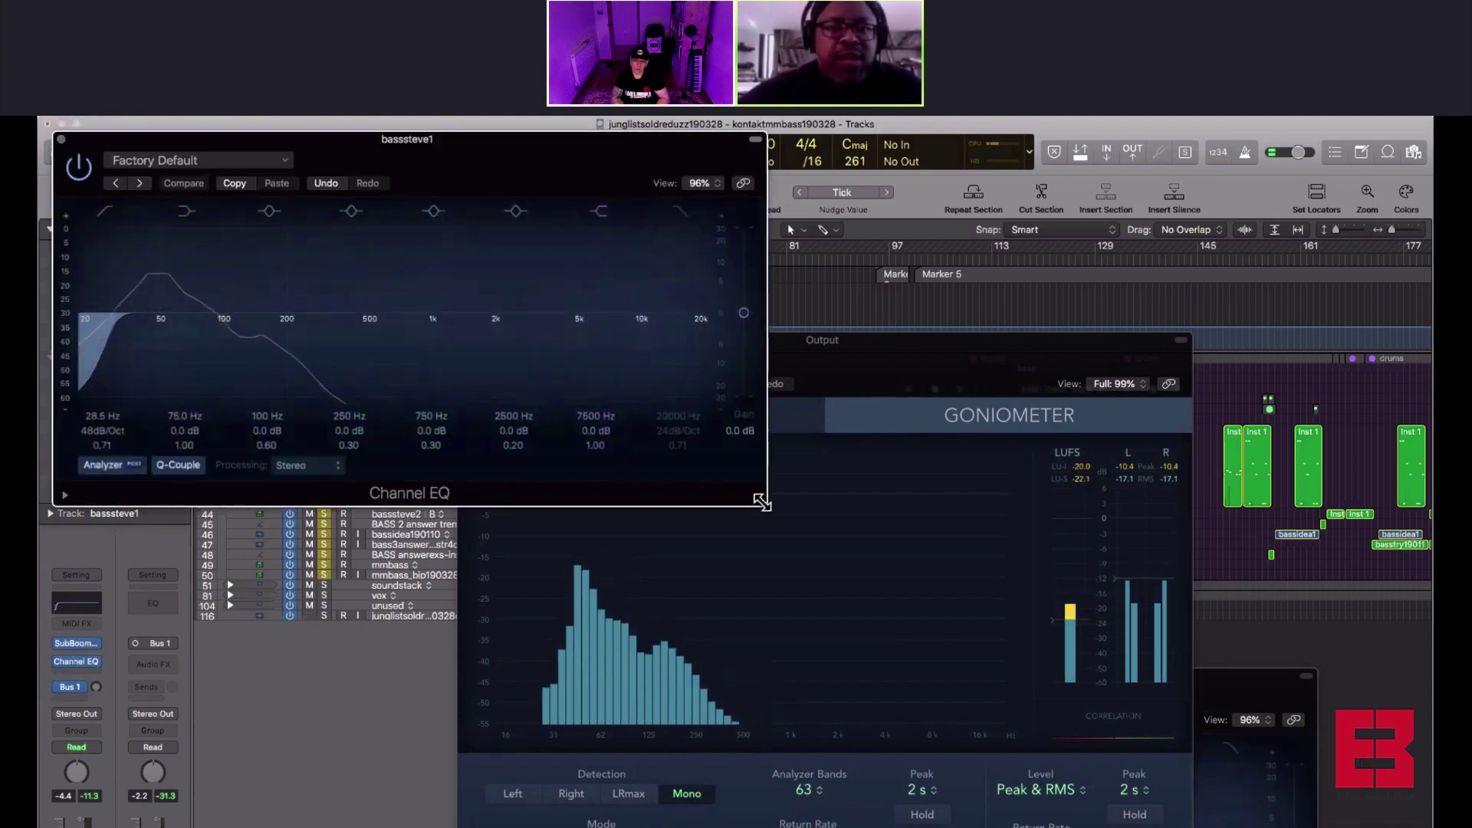
pyautogui.moveTo(760, 500); pyautogui.dragTo(904, 596)
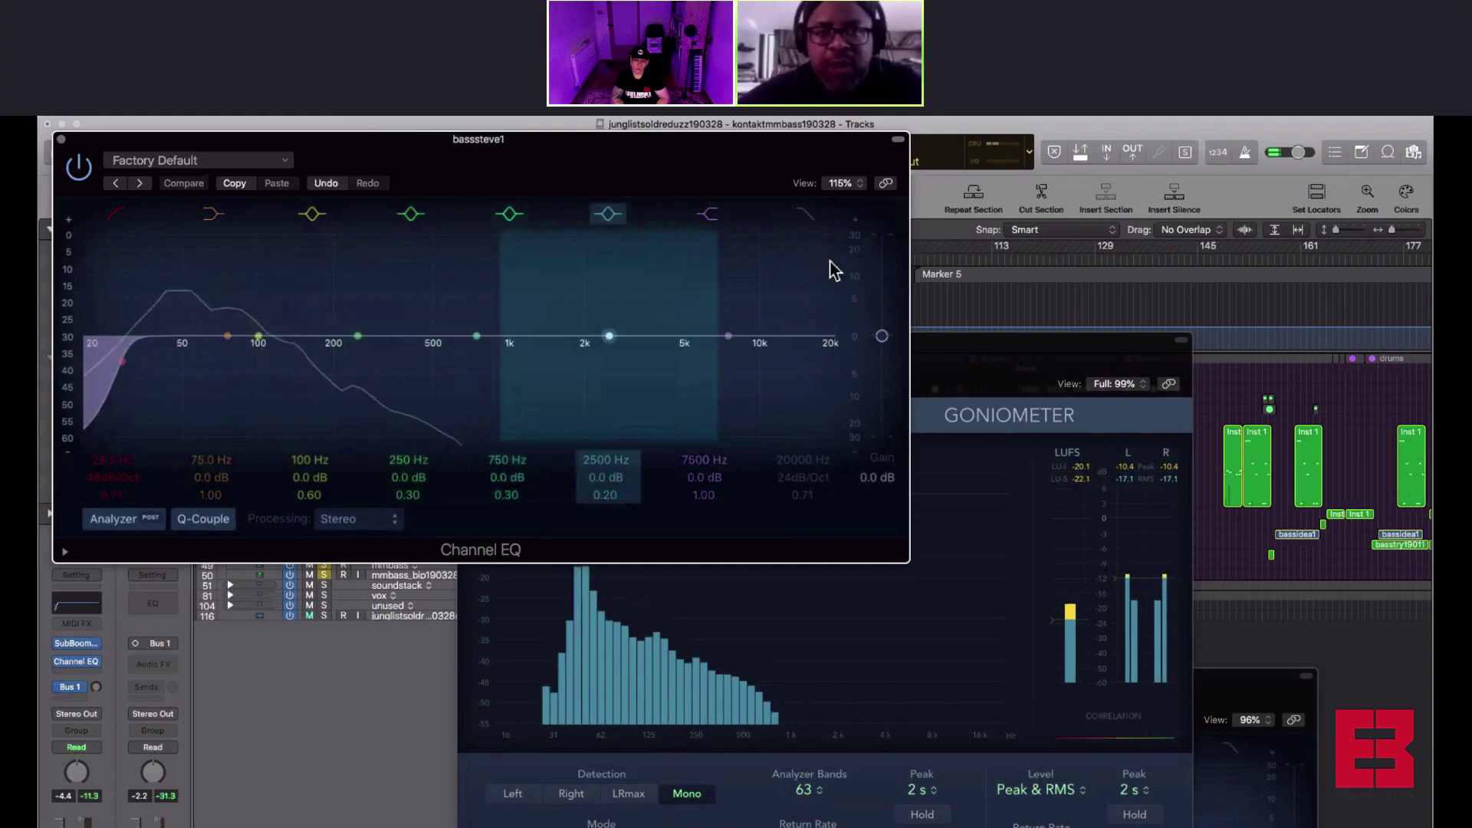
pyautogui.click(805, 216)
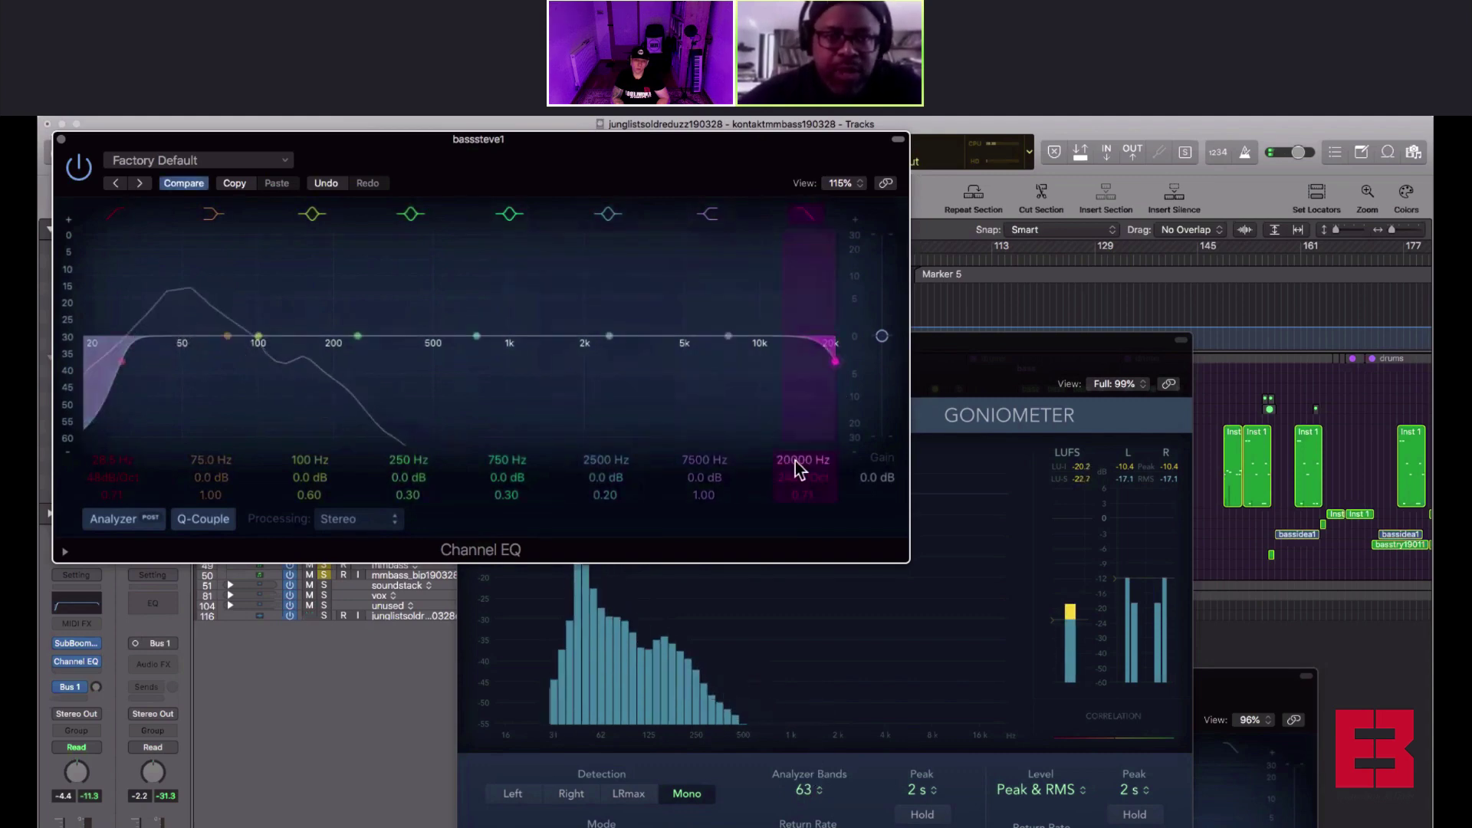
pyautogui.moveTo(794, 462); pyautogui.dragTo(794, 578)
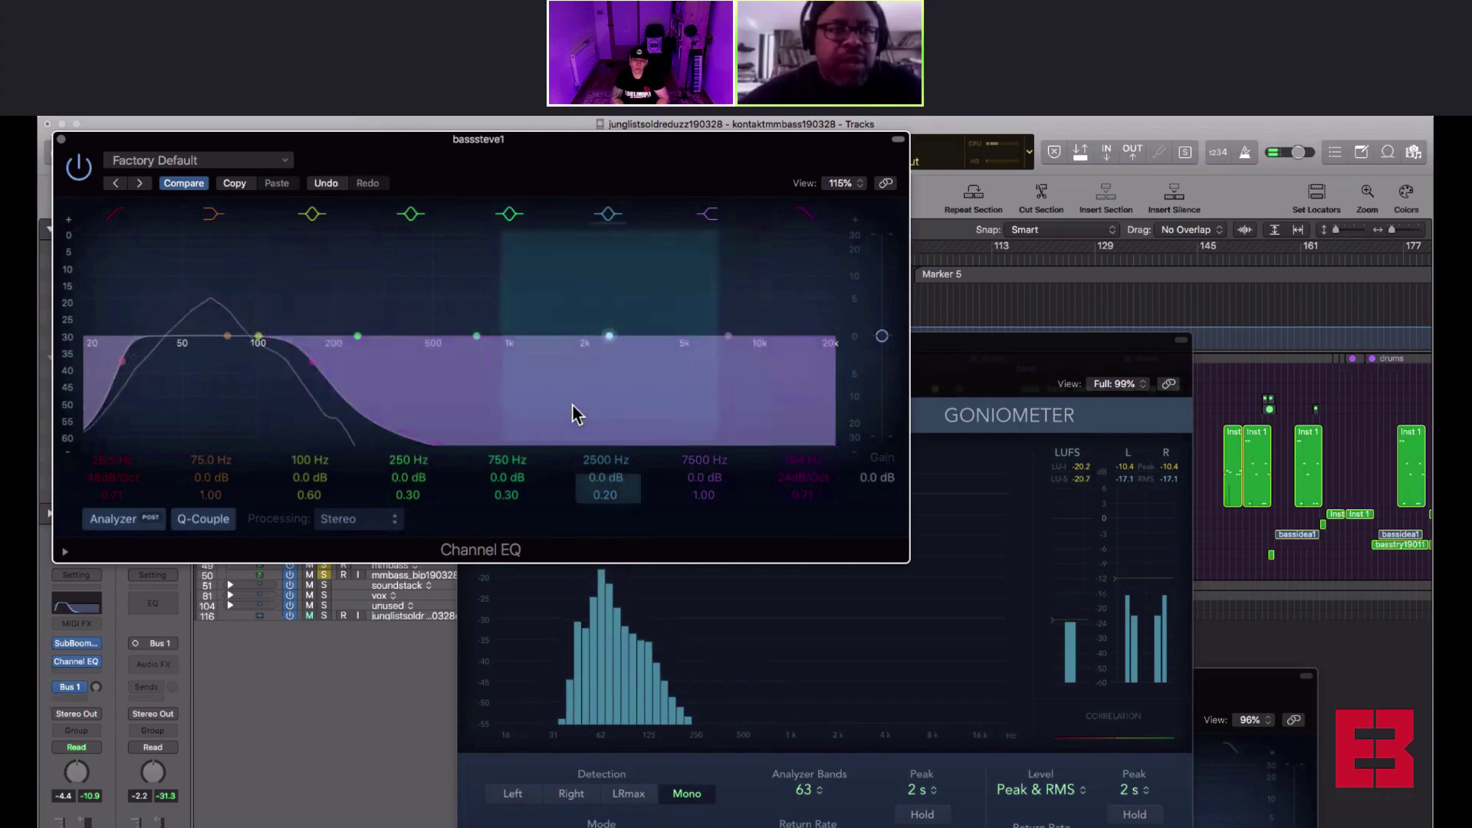
pyautogui.click(61, 140)
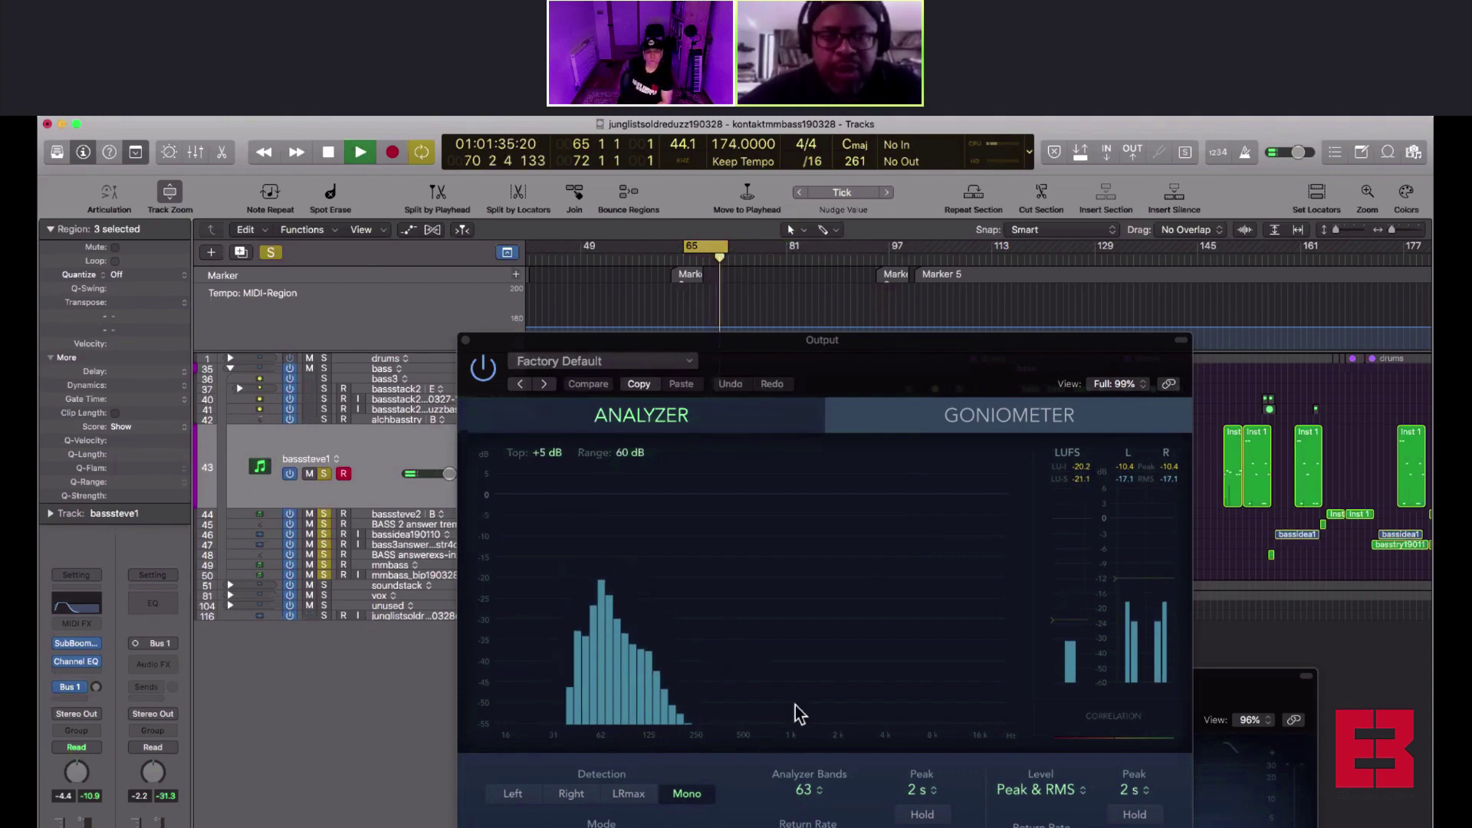
# Switch solo off with the MultiMeter moved clear of the tracks, and audition basssteve1 in the mix while lowering its volume to -7.2 dB
pyautogui.moveTo(534, 343); pyautogui.dragTo(794, 715)
pyautogui.click(270, 253)
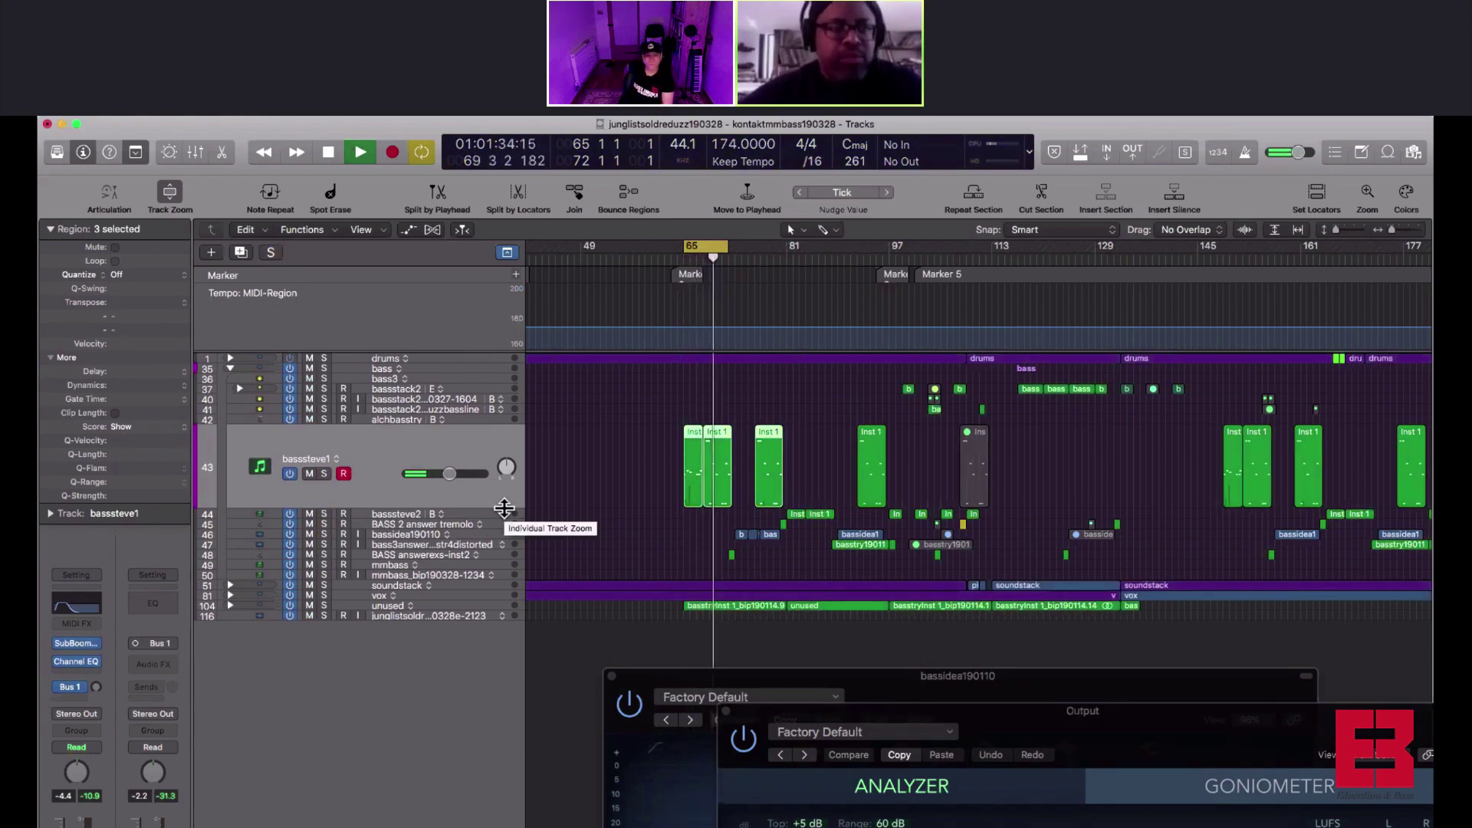
pyautogui.press('space')
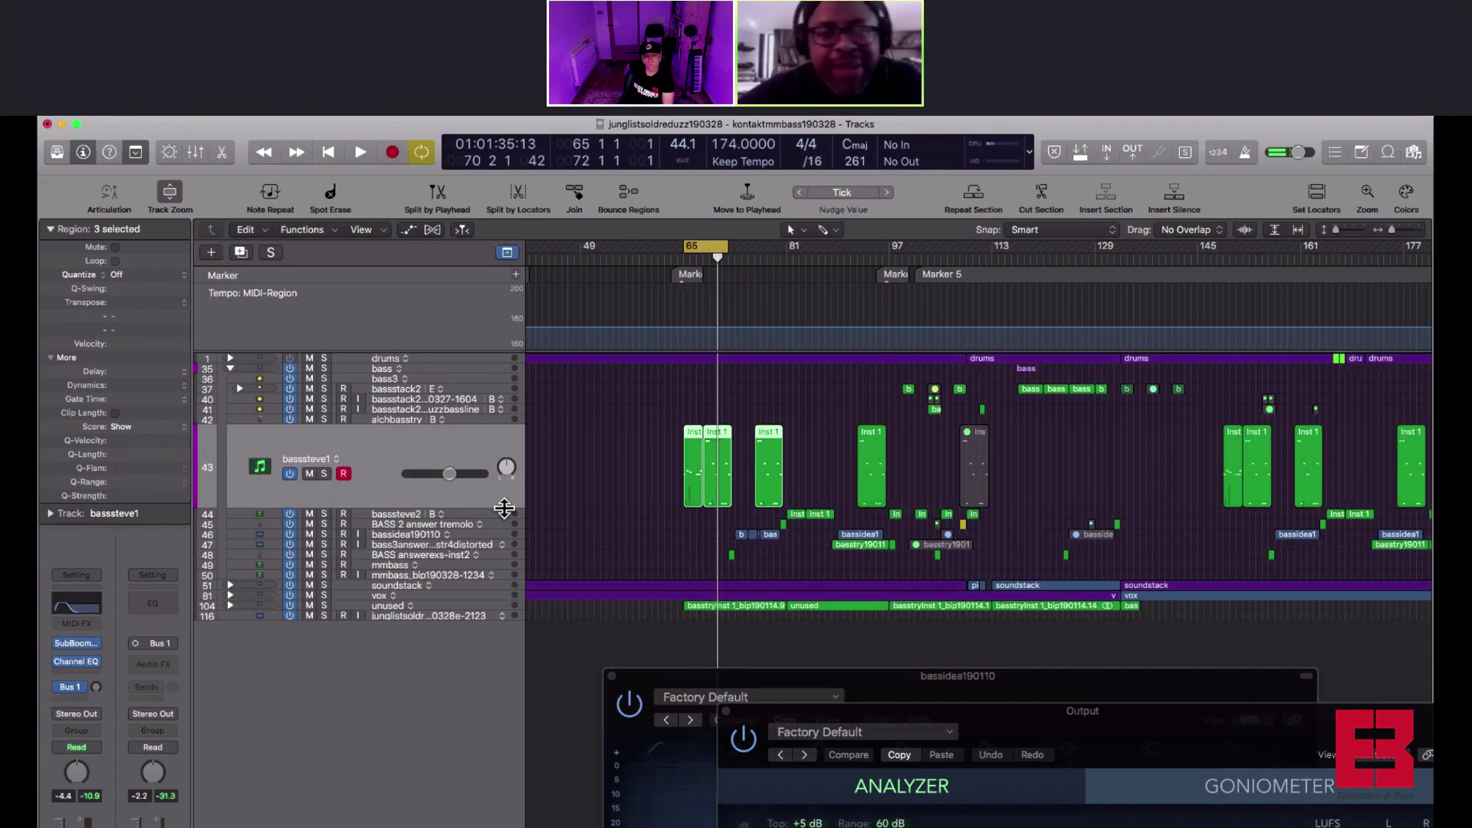
pyautogui.press('space')
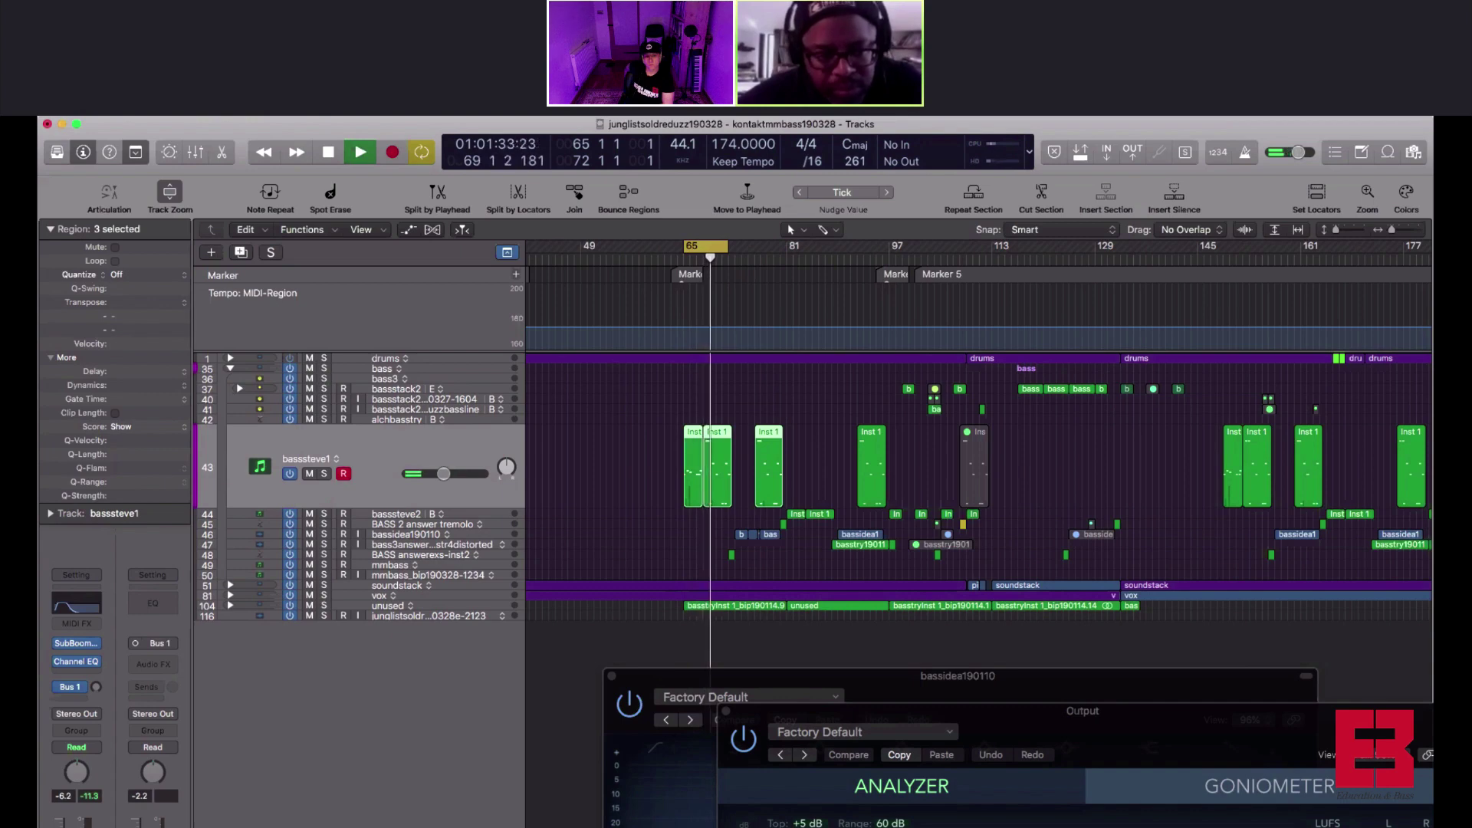
pyautogui.press('space')
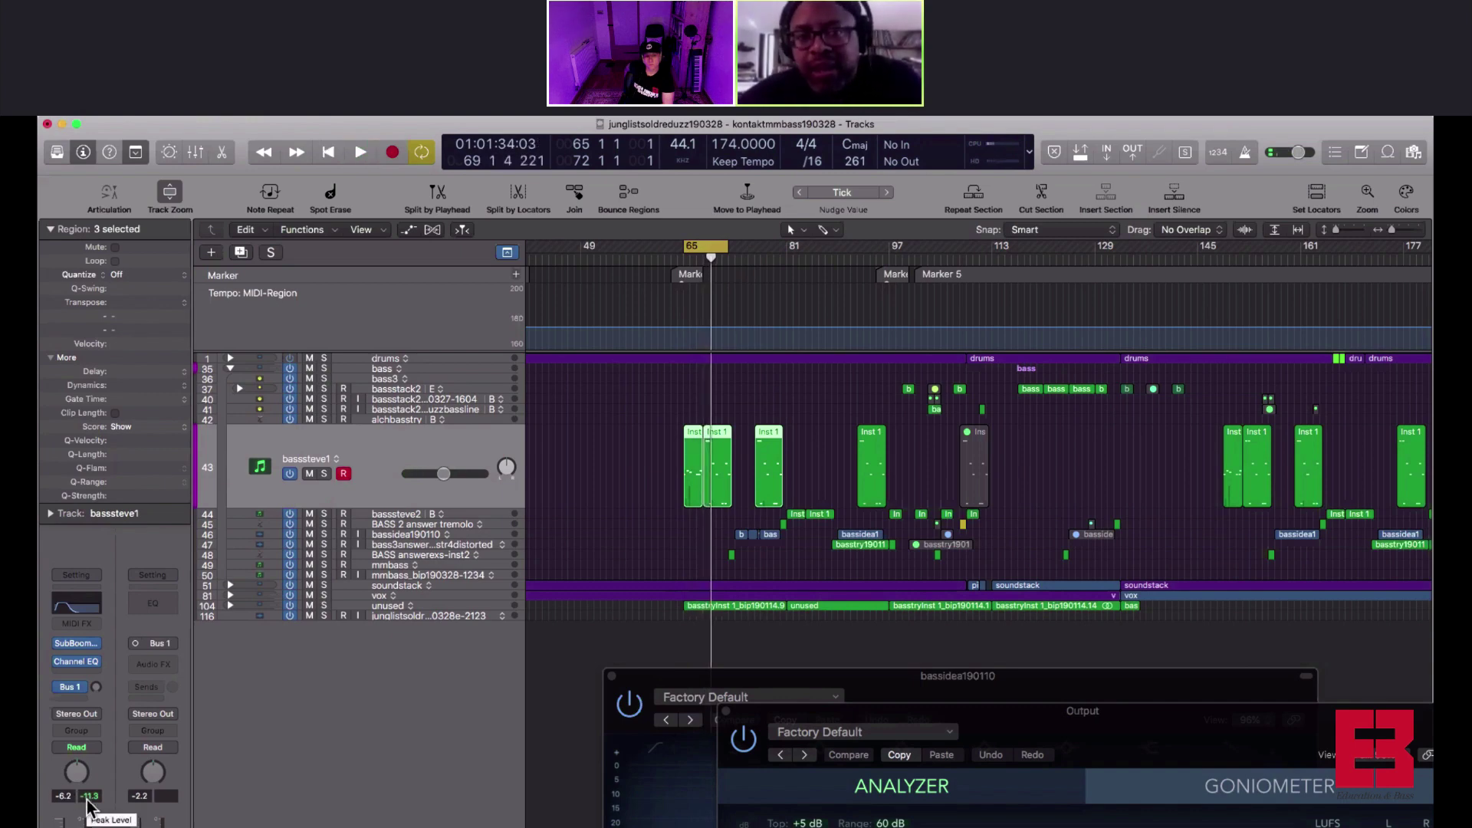
pyautogui.press('space')
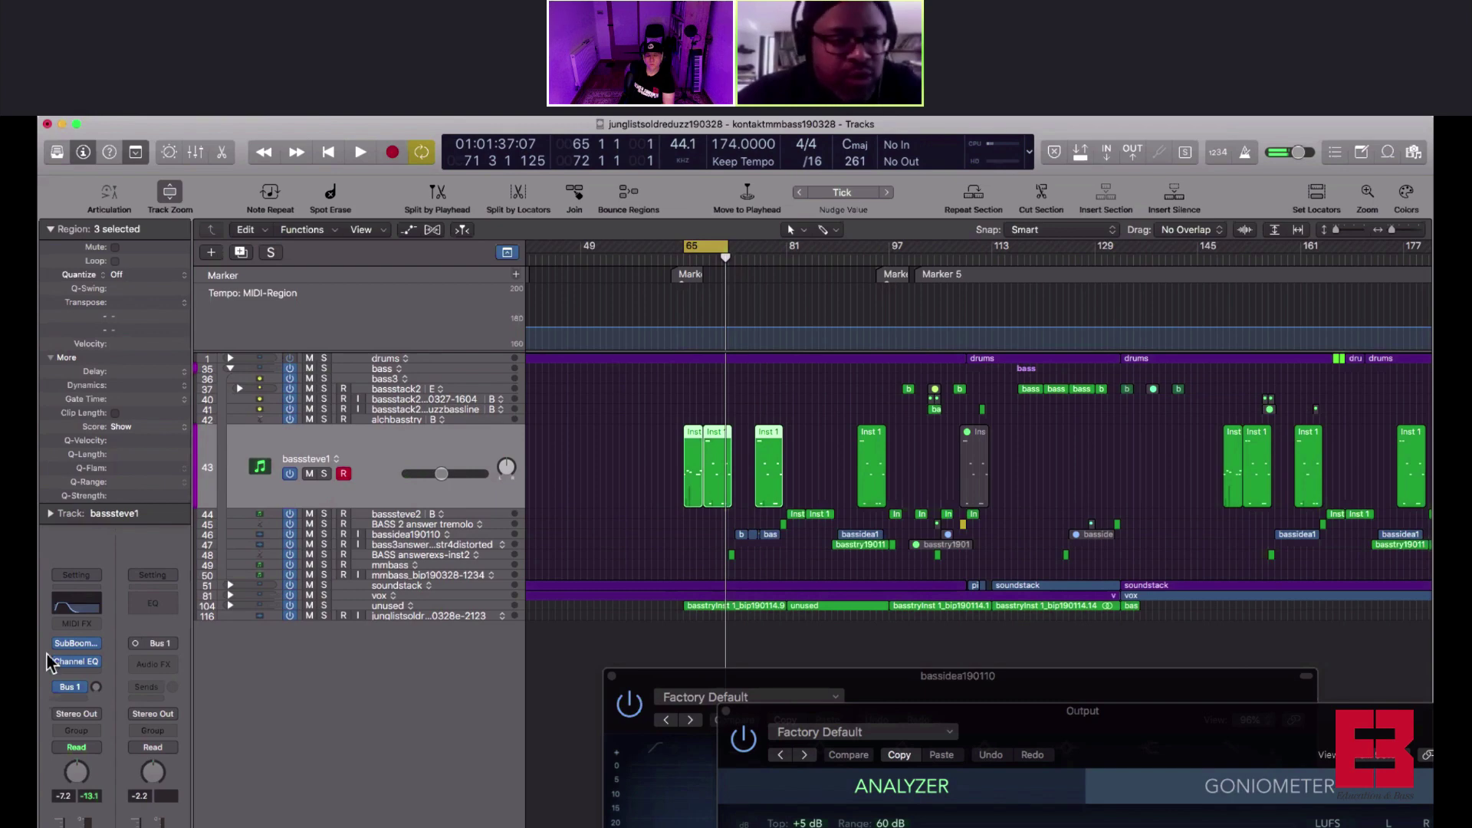
# Insert the Soundtoys Decapitator on the empty audio effect slot of the bassdistsend aux channel
pyautogui.click(69, 688)
pyautogui.click(91, 700)
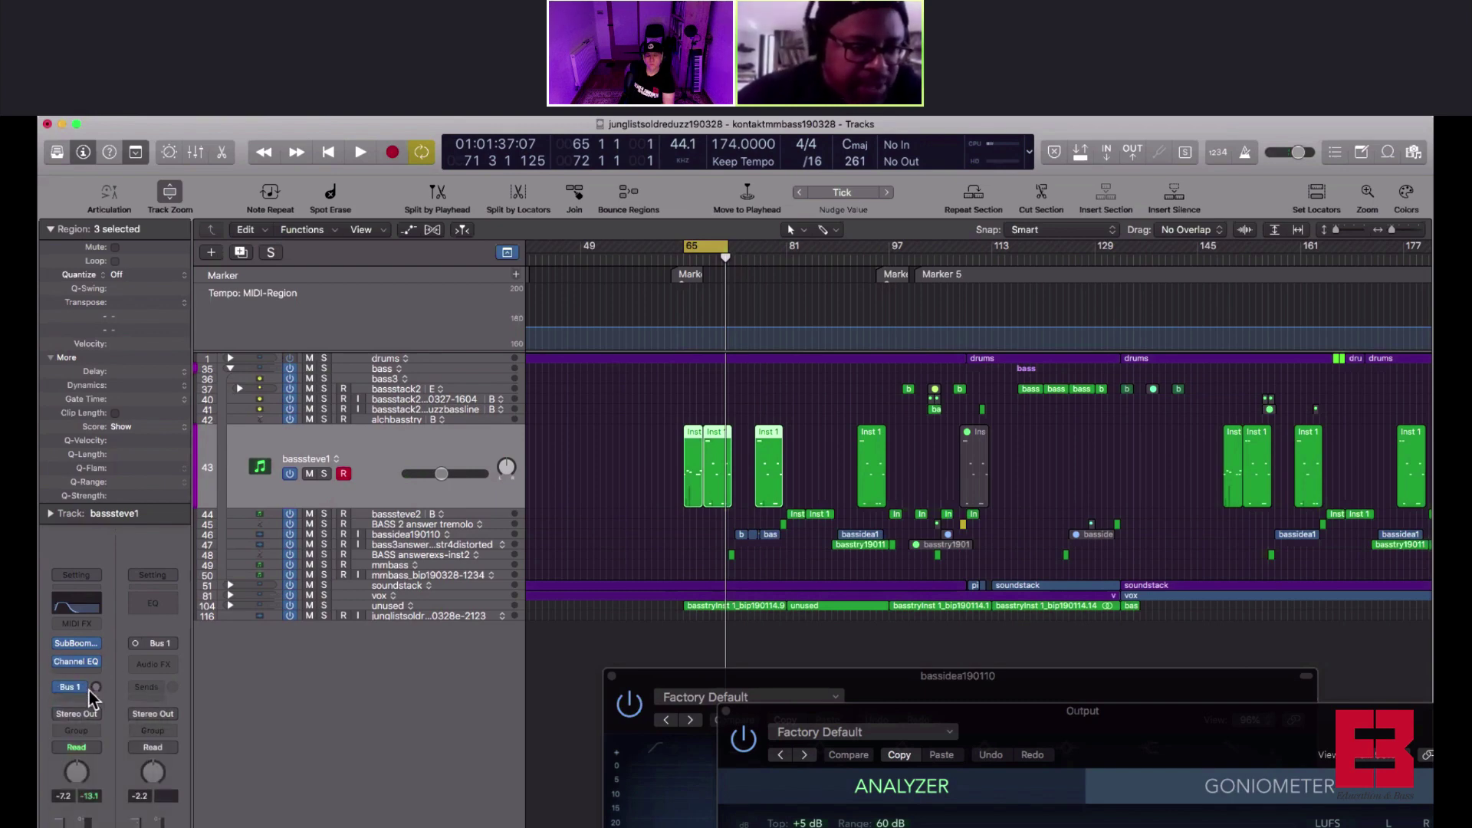
pyautogui.click(148, 665)
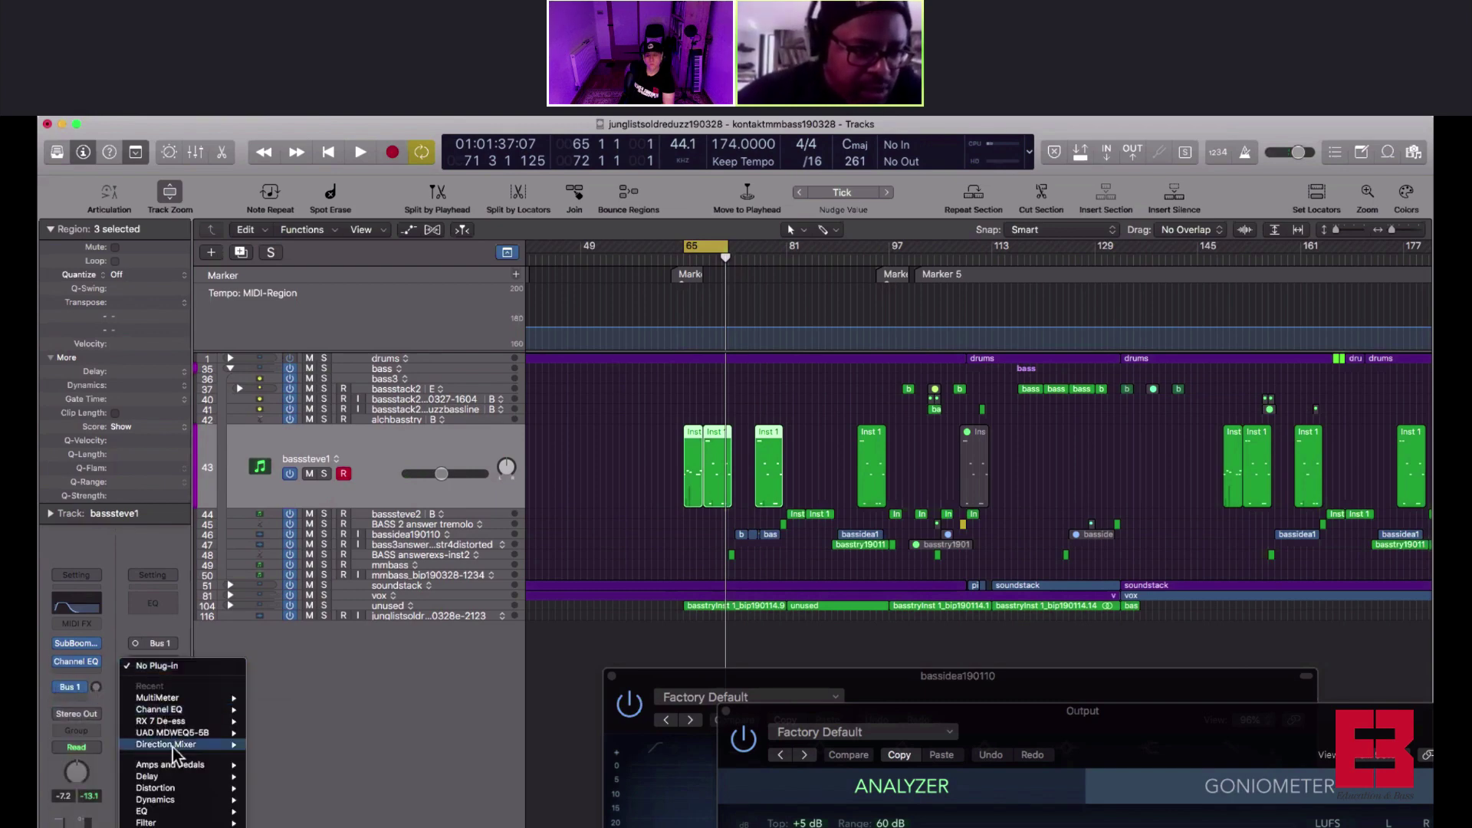
pyautogui.moveTo(185, 827)
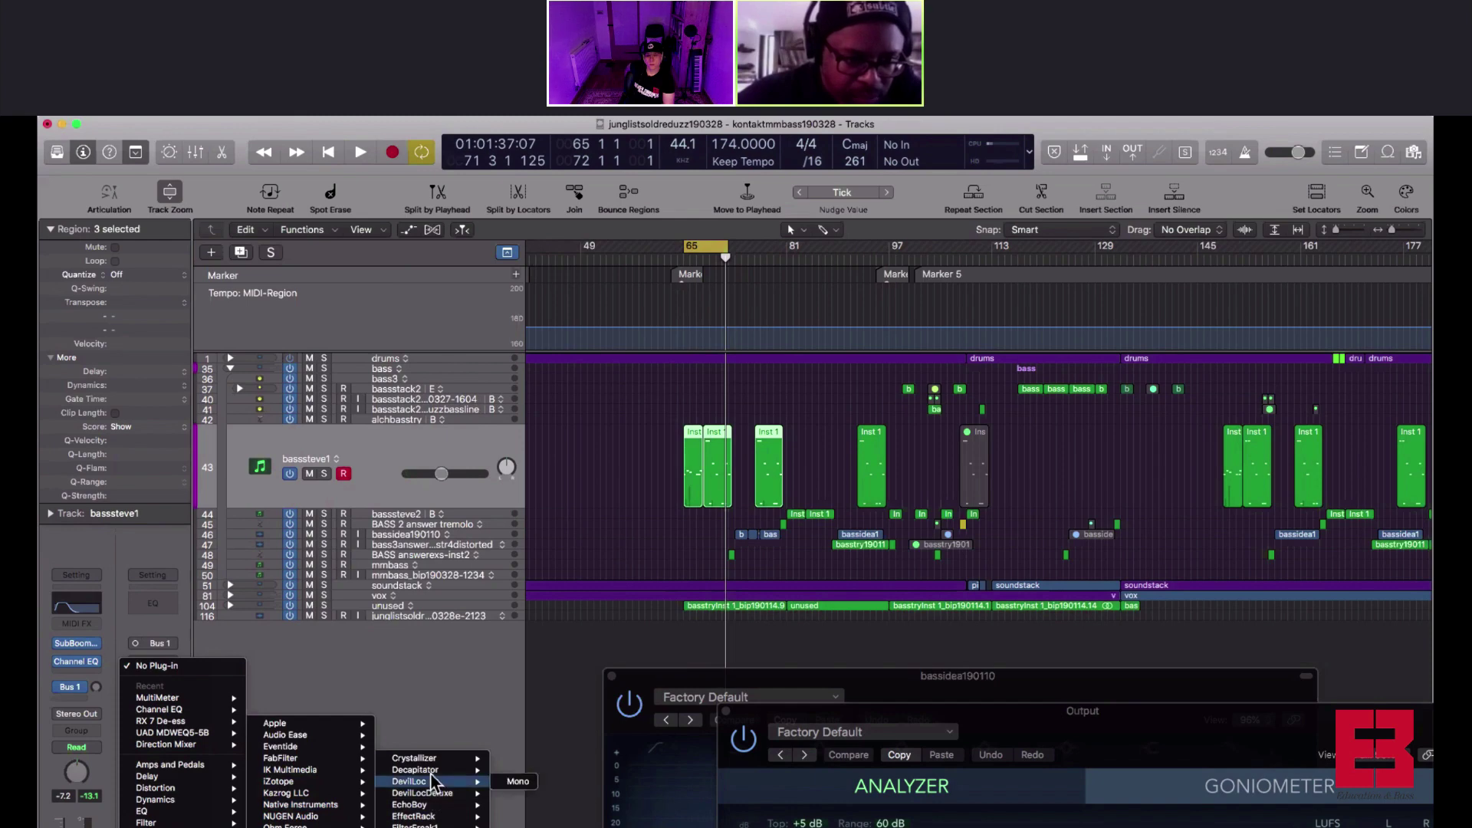
pyautogui.click(501, 770)
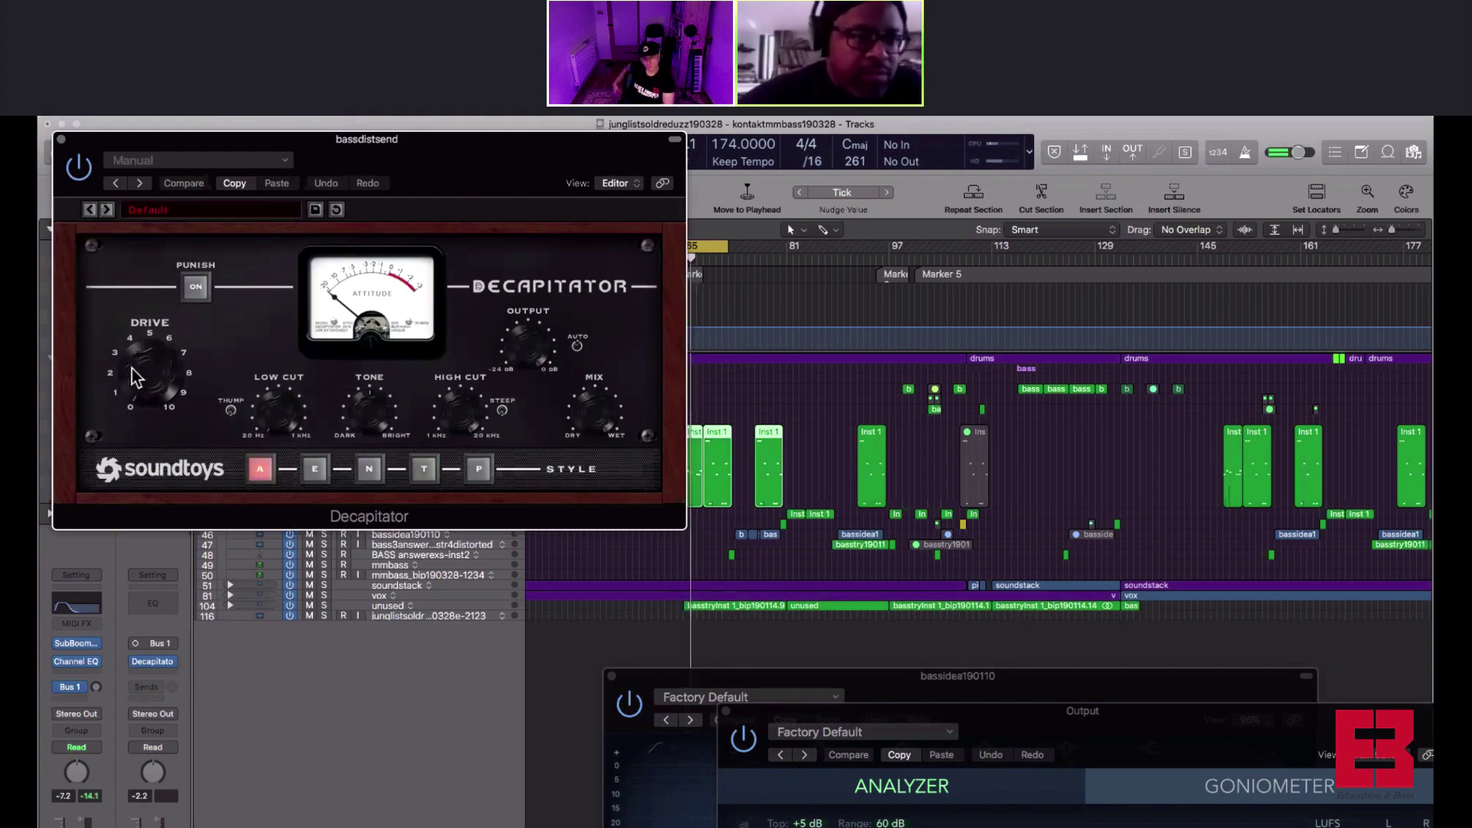
# Distort the bass through bassdistsend by raising basssteve1's Bus 1 send and adjusting Decapitator's drive with Punish enabled
pyautogui.moveTo(132, 370); pyautogui.dragTo(129, 329)
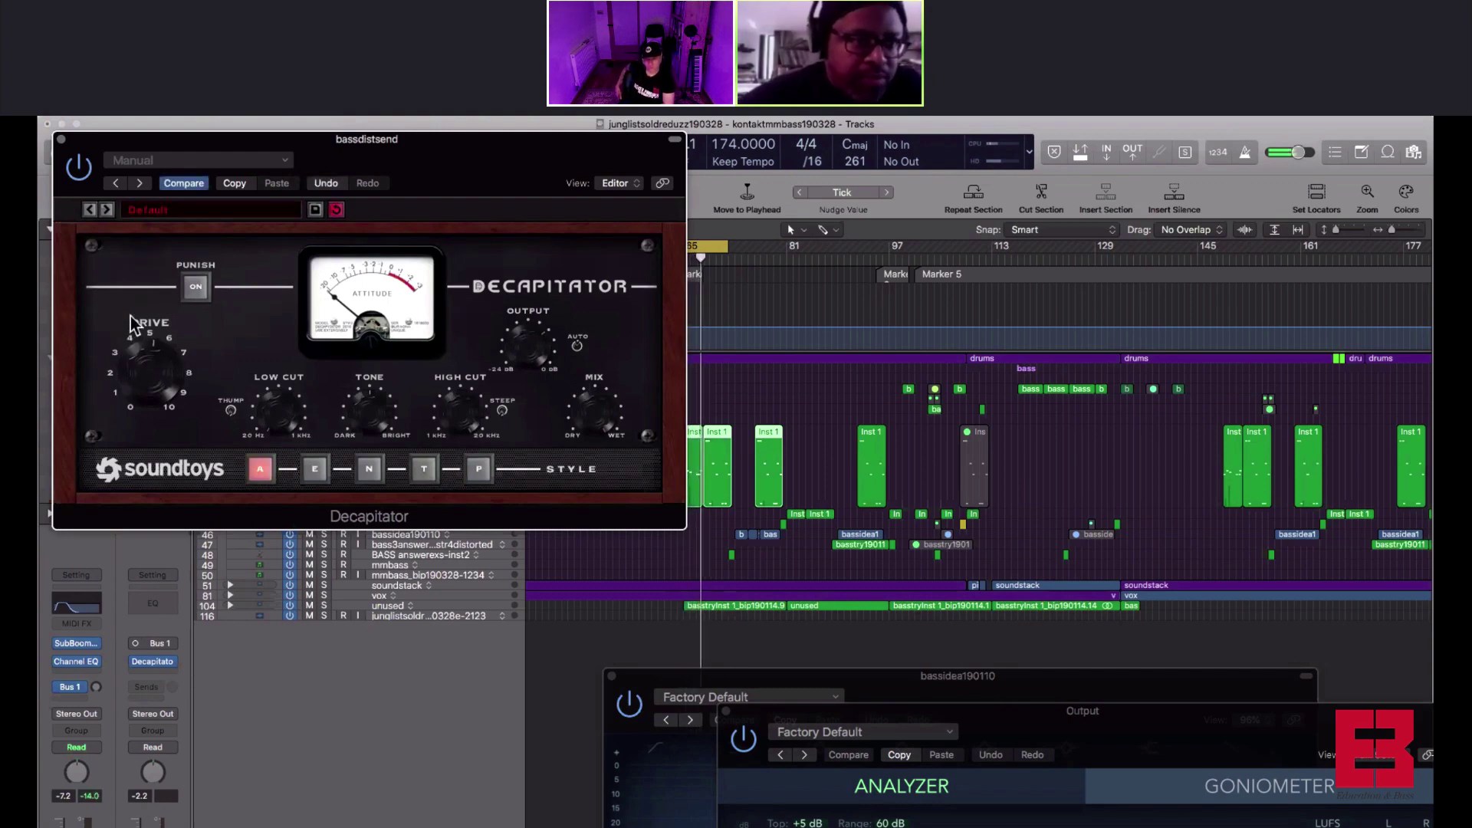
pyautogui.click(94, 685)
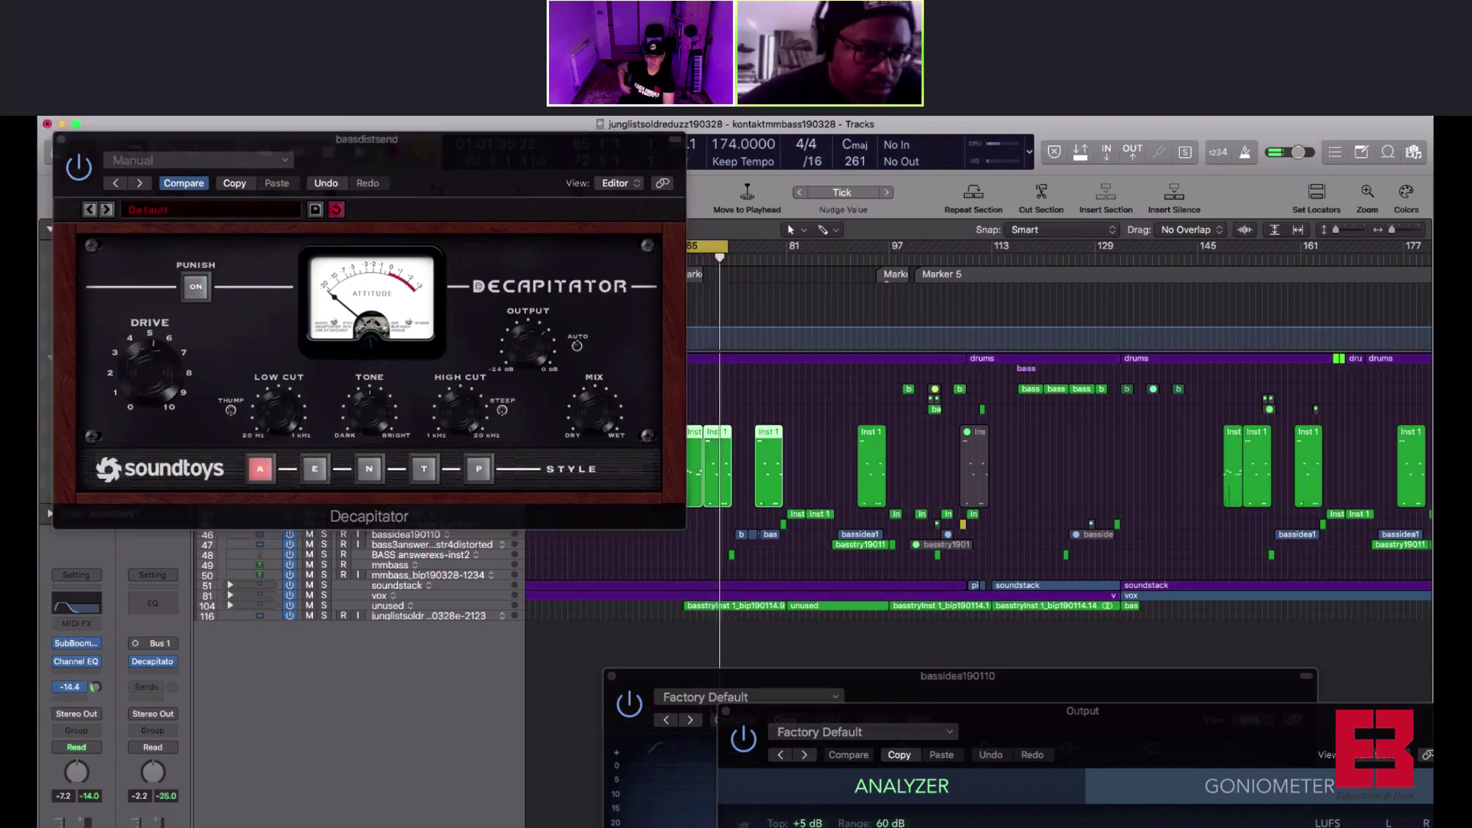
pyautogui.click(143, 375)
pyautogui.click(193, 288)
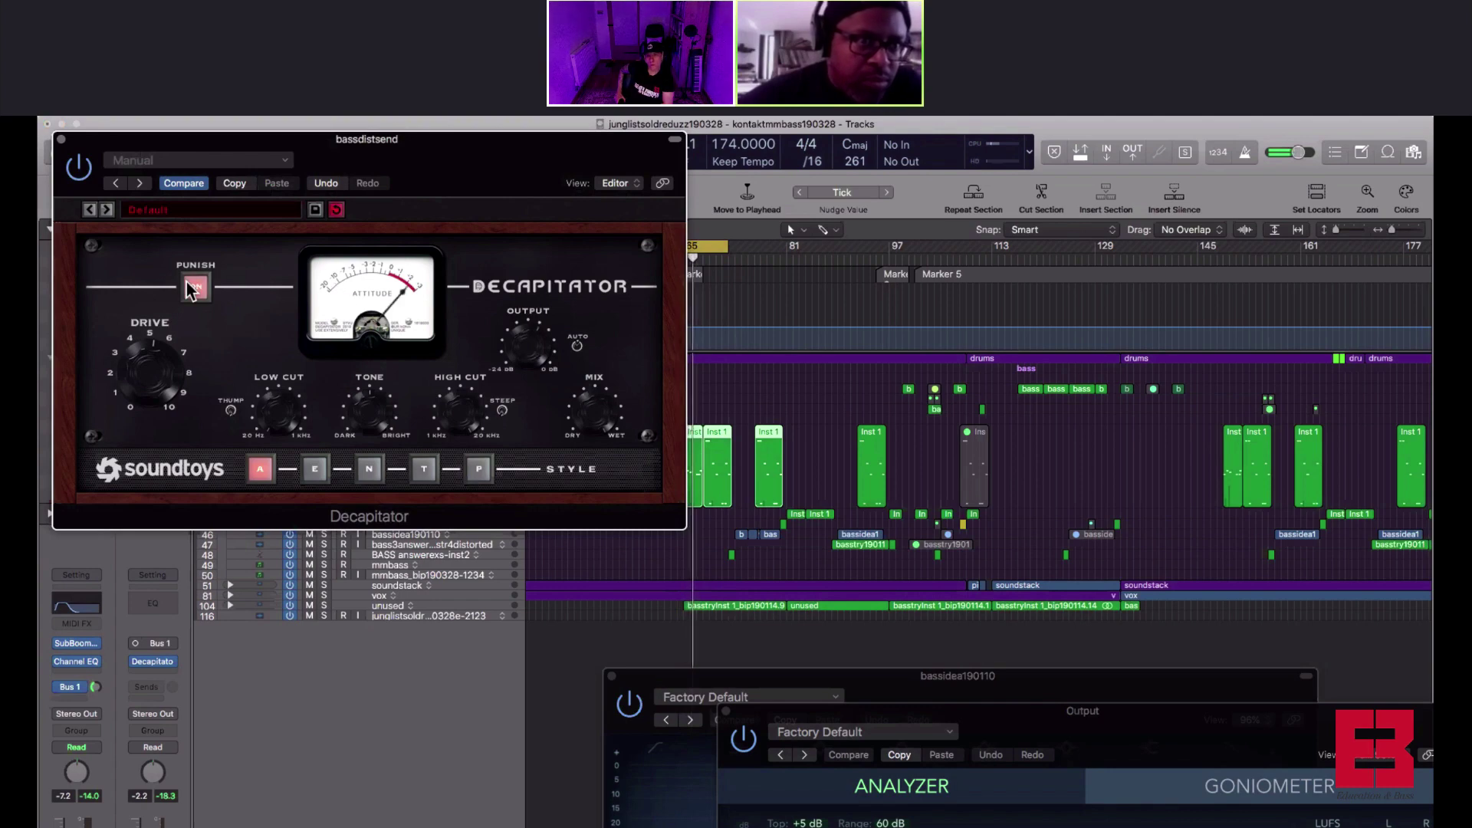
pyautogui.click(95, 687)
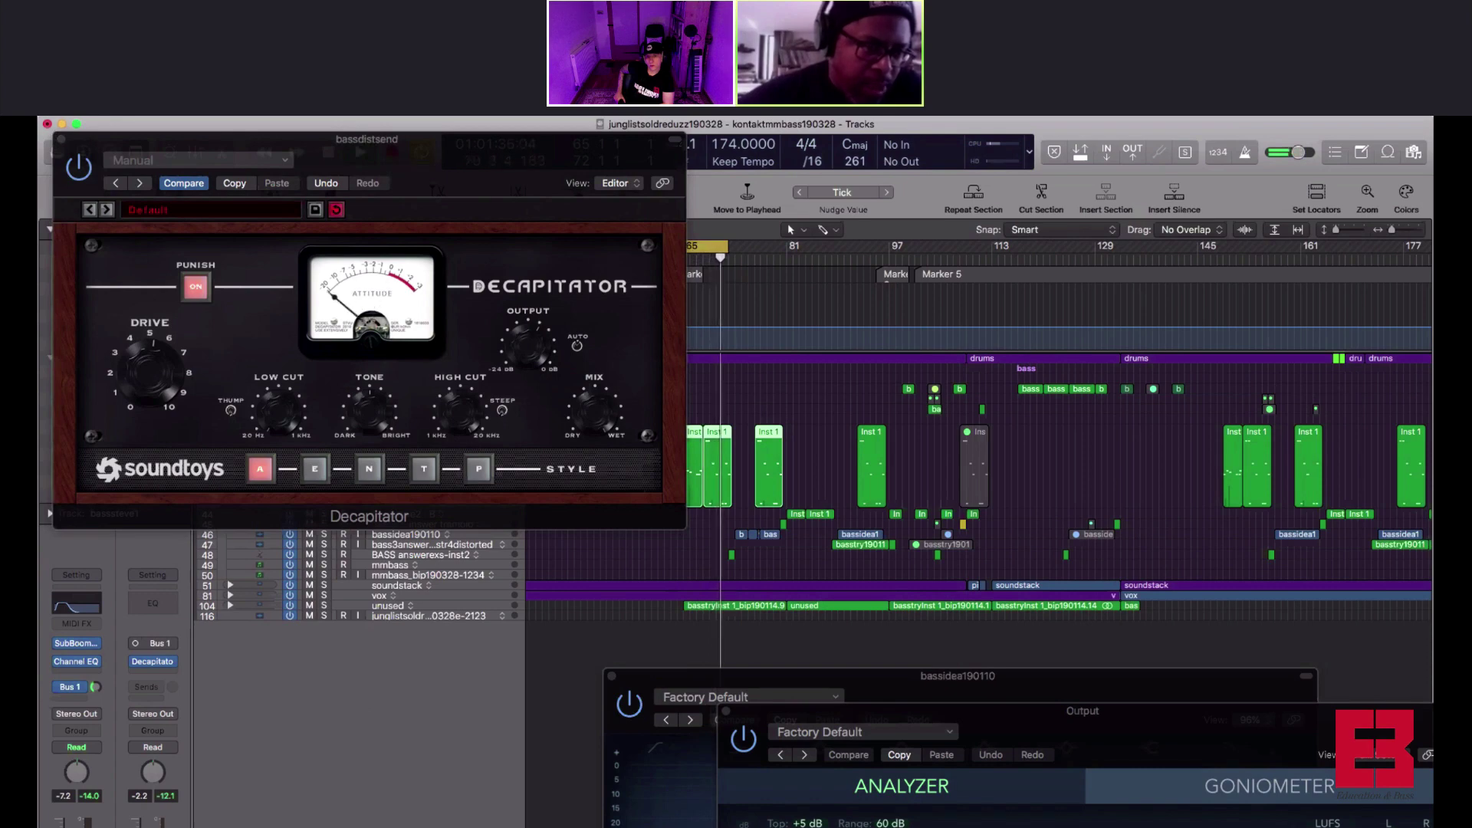
# Solo the selected basssteve1 regions and compare Decapitator with Punish off and on, leaving Punish on
pyautogui.press('s')
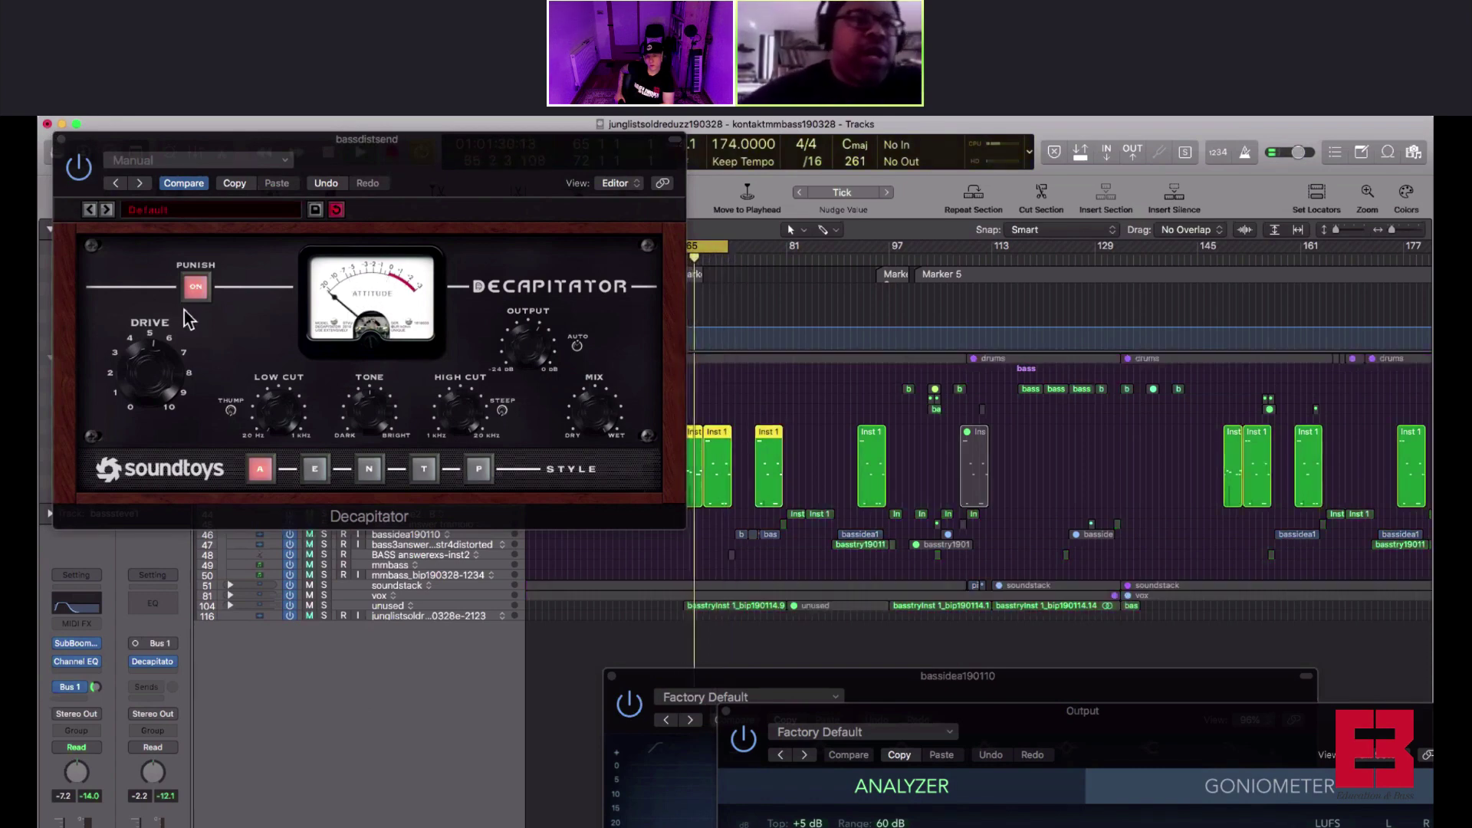
pyautogui.click(192, 290)
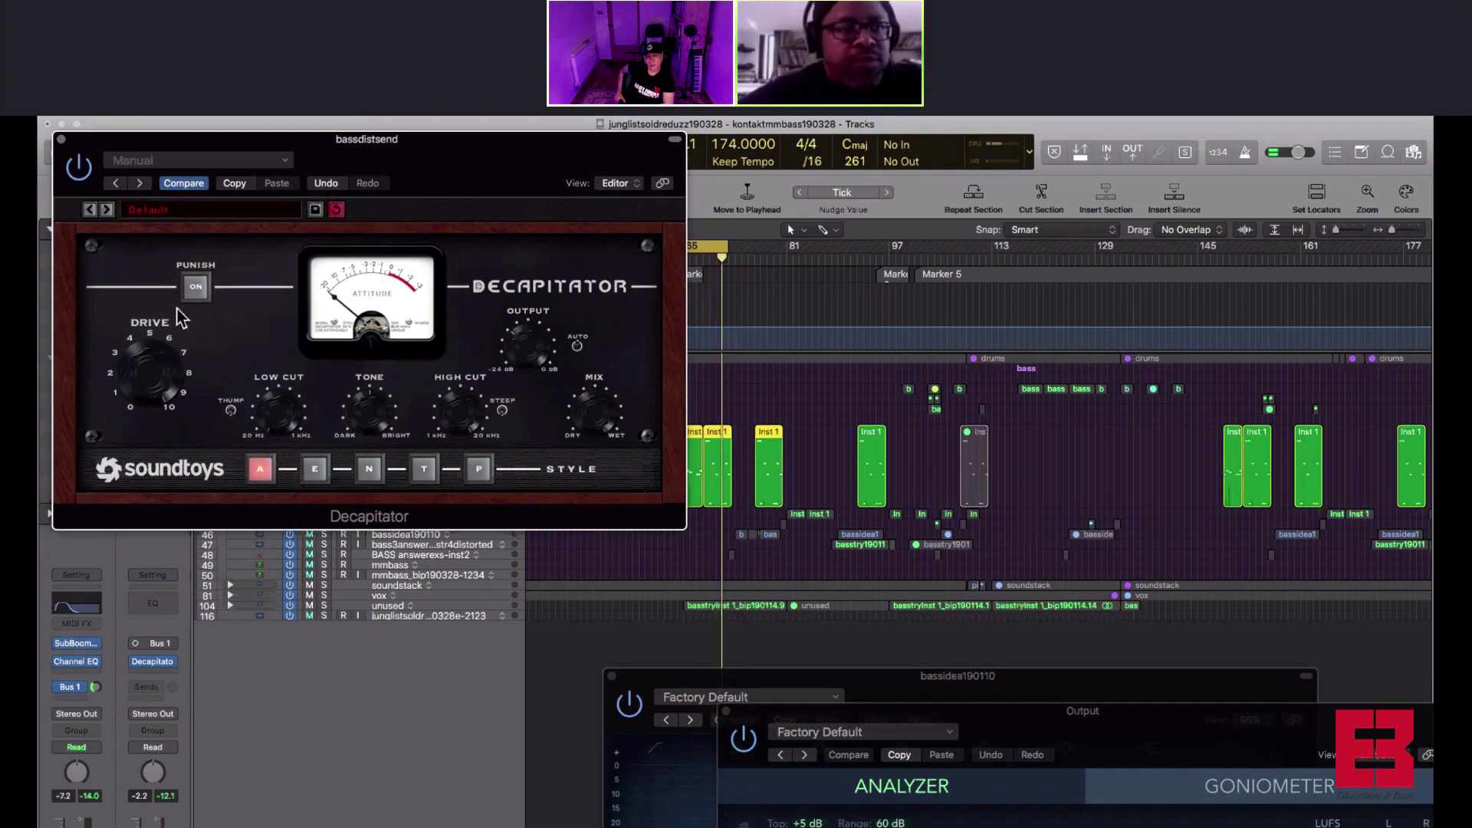
pyautogui.click(184, 289)
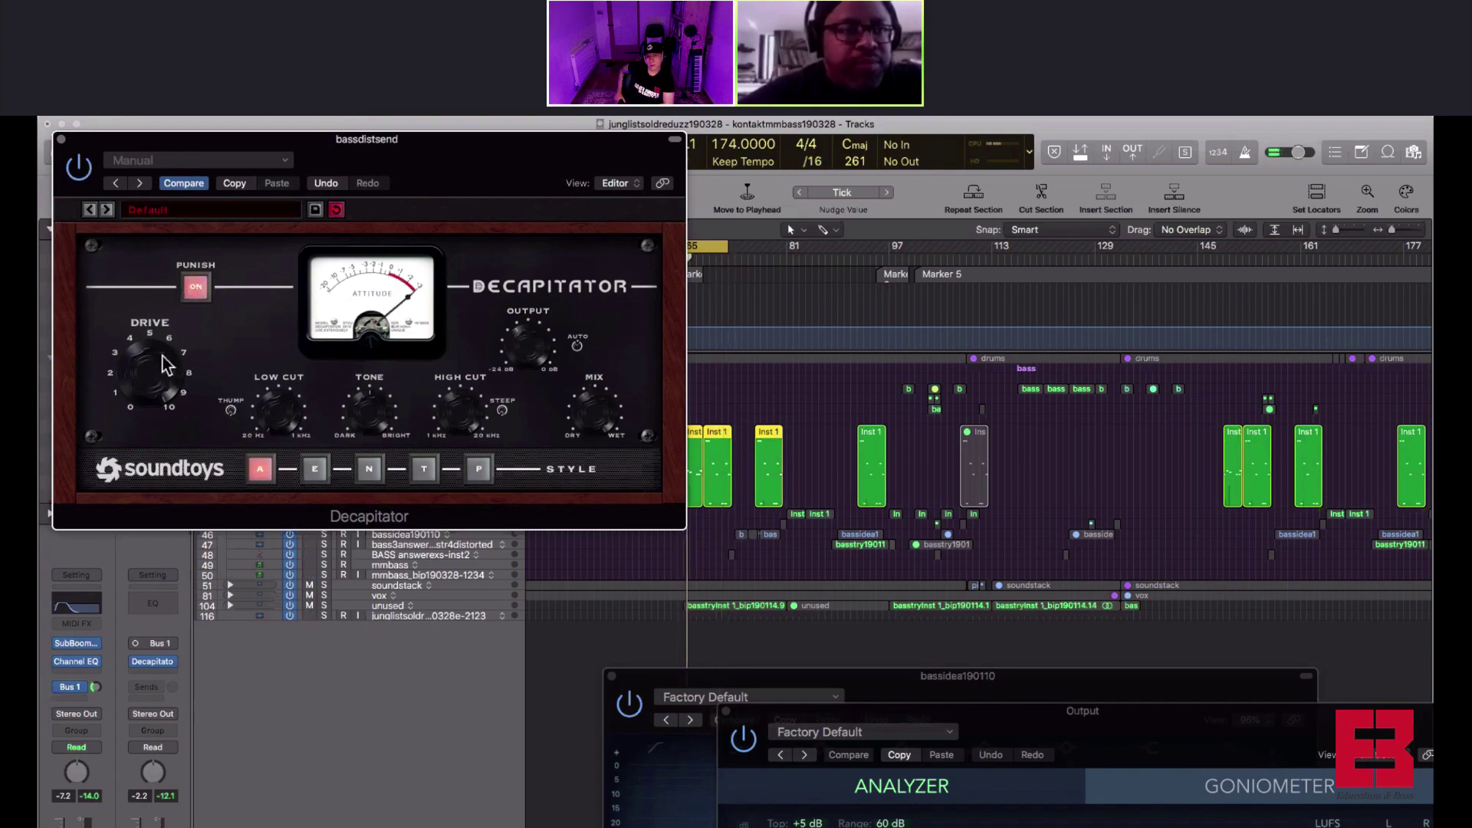